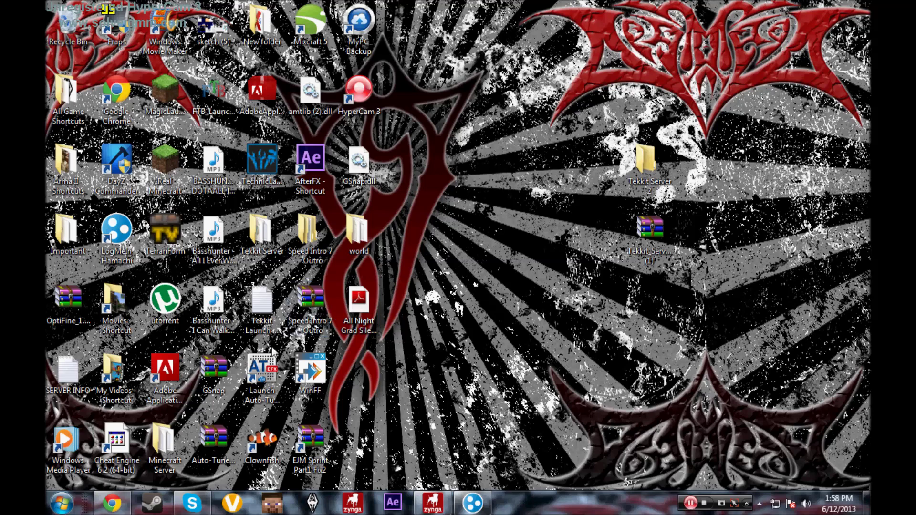
{"action": "left_click", "coordinate": [278, 321]}
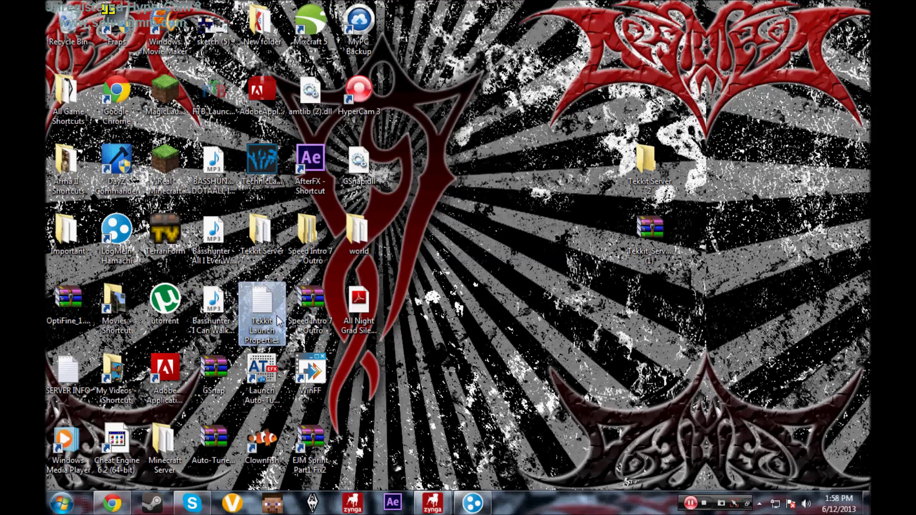
{"action": "left_click", "coordinate": [418, 271]}
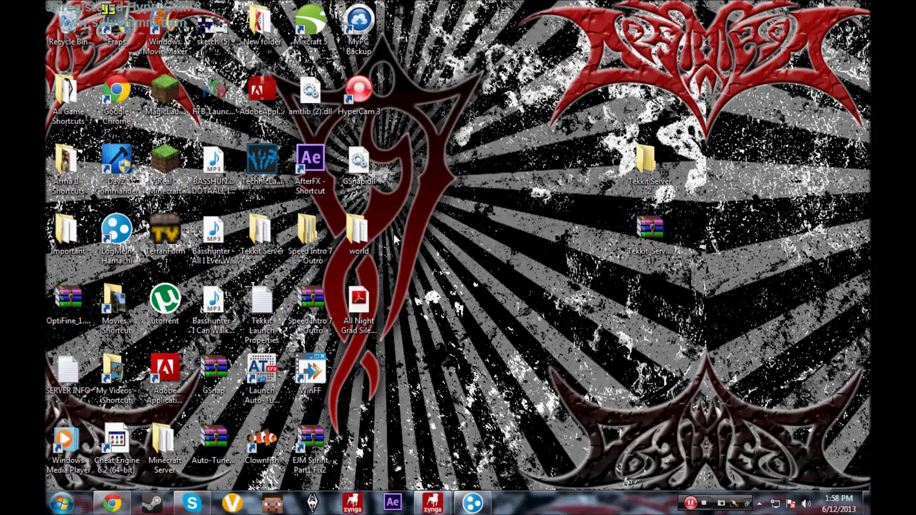
Switch to Chrome, load technicpack.net and open the page of the Tekkit modpack.
{"action": "left_click", "coordinate": [112, 503]}
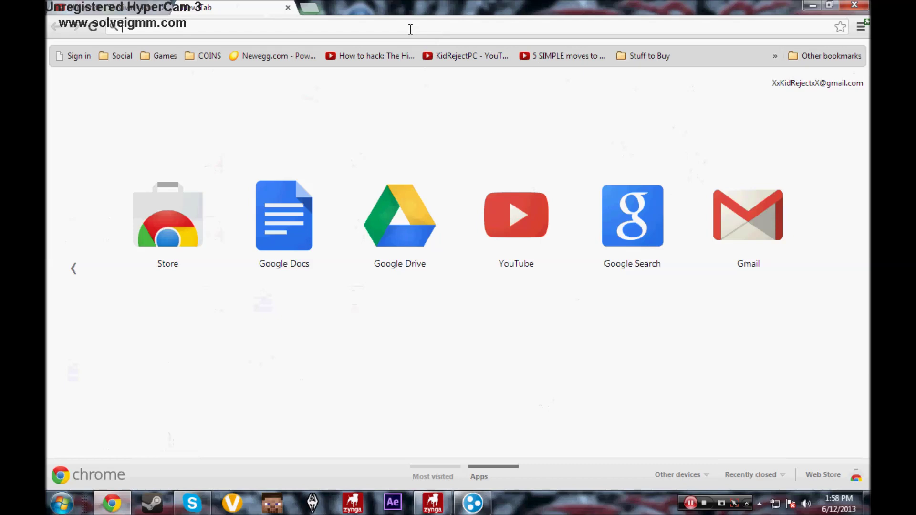
{"action": "type", "text": "technicpack.net"}
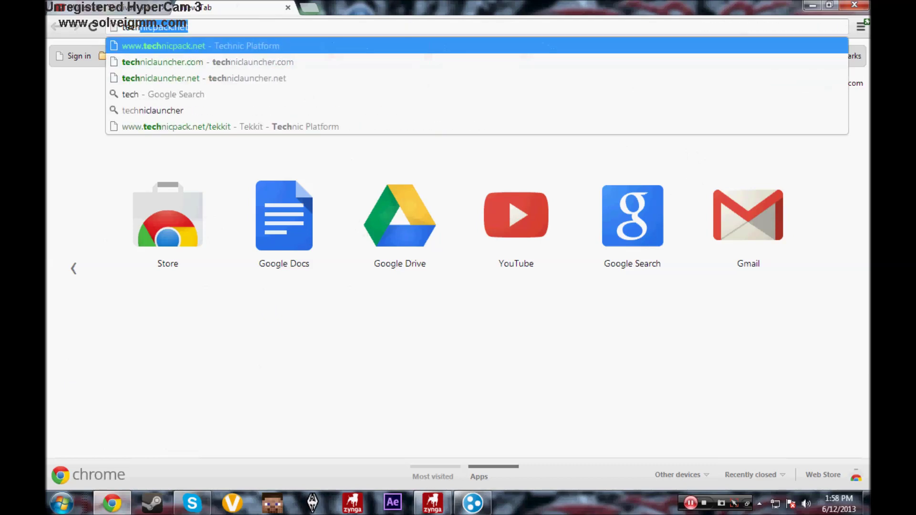
{"action": "key", "text": "Return"}
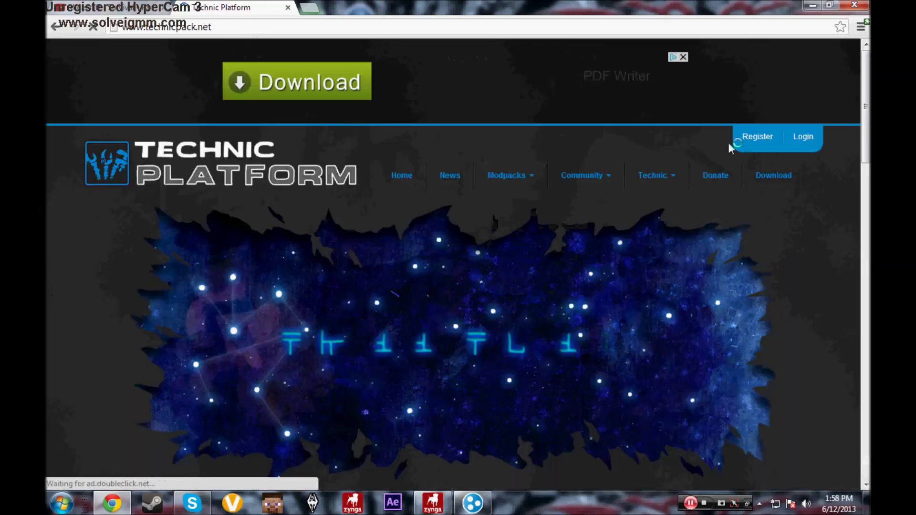
{"action": "mouse_move", "coordinate": [500, 183]}
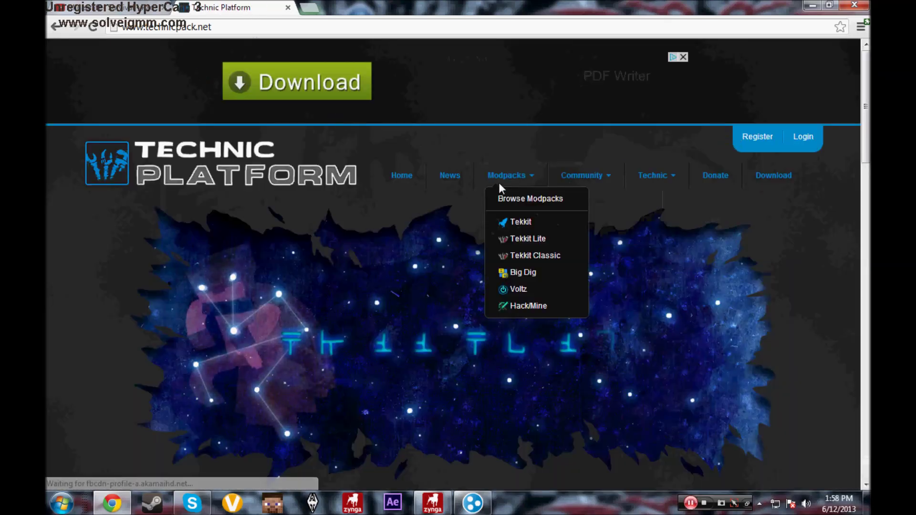
{"action": "left_click", "coordinate": [521, 228]}
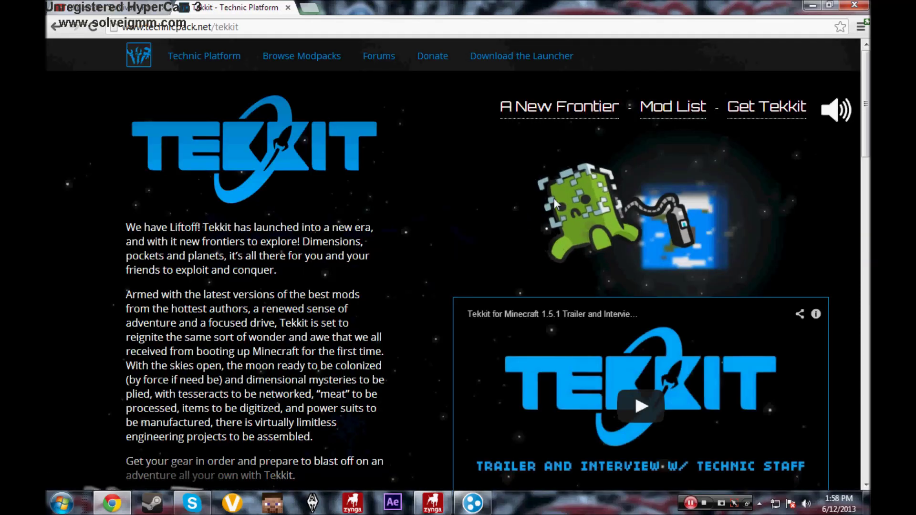
Mute the Tekkit page's sound and download the Tekkit 1.0.6 Server from the Get Tekkit section.
{"action": "left_click", "coordinate": [838, 116]}
{"action": "scroll", "coordinate": [757, 227], "scroll_direction": "down", "scroll_amount": 4}
{"action": "scroll", "coordinate": [676, 228], "scroll_direction": "down", "scroll_amount": 12}
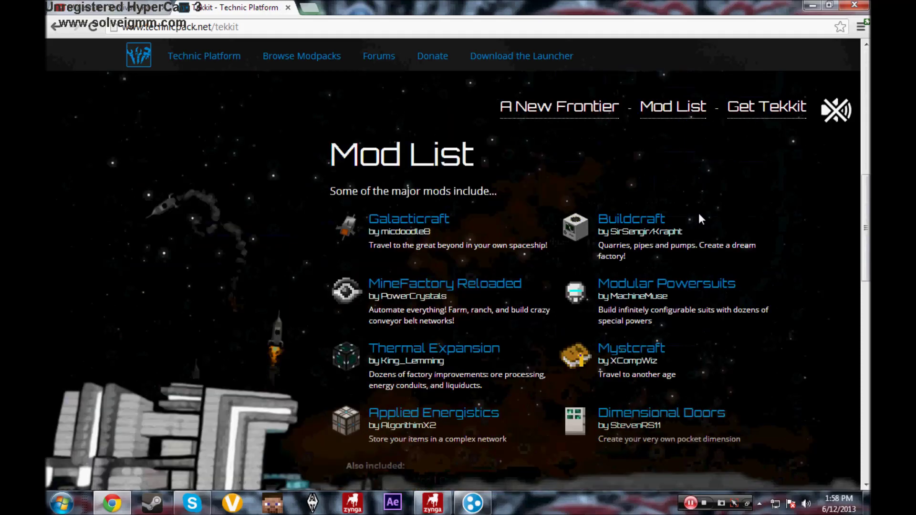
{"action": "scroll", "coordinate": [700, 246], "scroll_direction": "down", "scroll_amount": 5}
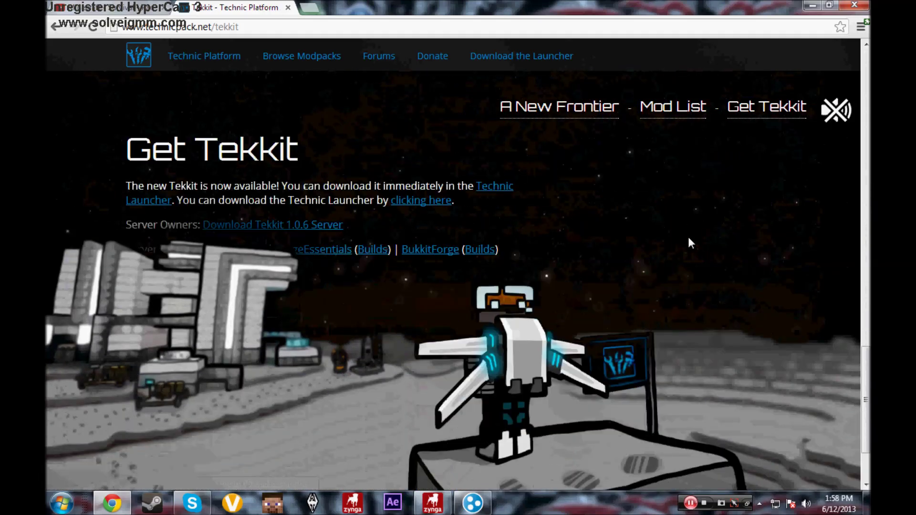
{"action": "scroll", "coordinate": [382, 235], "scroll_direction": "down", "scroll_amount": 1}
{"action": "scroll", "coordinate": [313, 173], "scroll_direction": "up", "scroll_amount": 1}
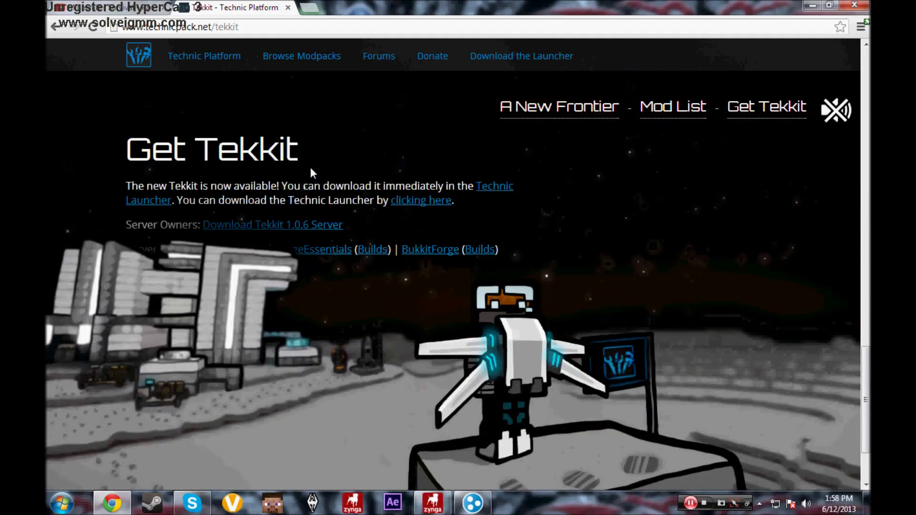
{"action": "scroll", "coordinate": [299, 221], "scroll_direction": "down", "scroll_amount": 1}
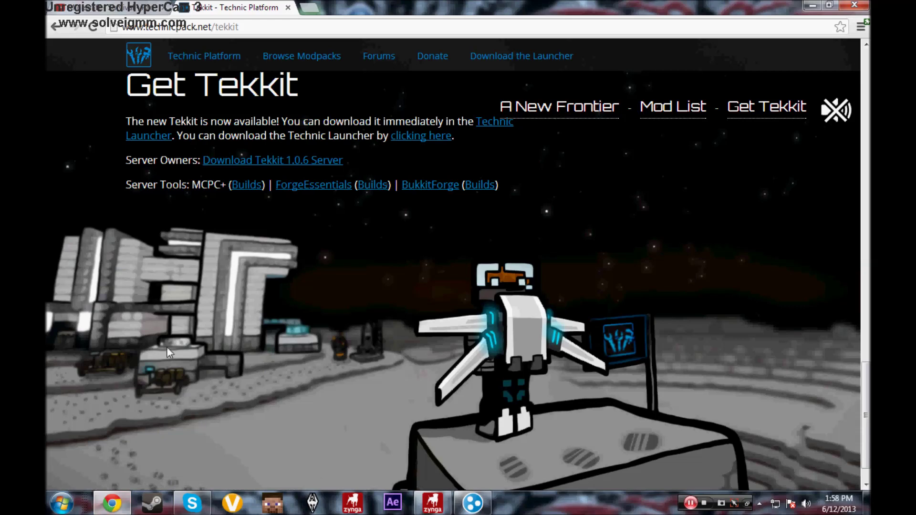
{"action": "left_click", "coordinate": [321, 164]}
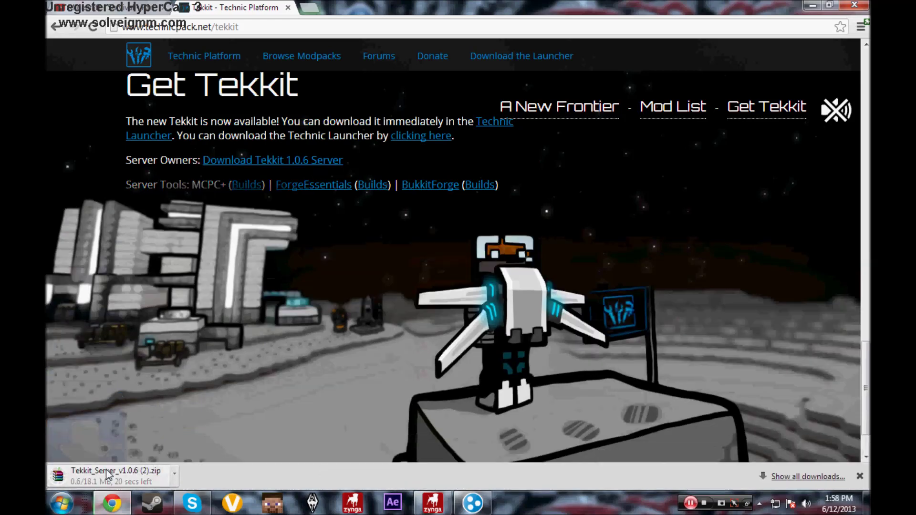
View the Downloads folder in a maximized Windows Explorer window and close it.
{"action": "left_click", "coordinate": [61, 504]}
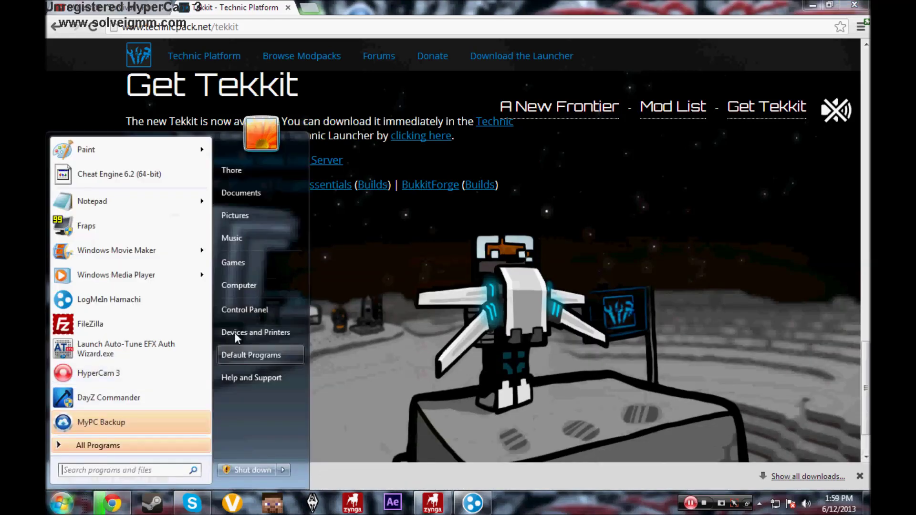
{"action": "left_click", "coordinate": [245, 285]}
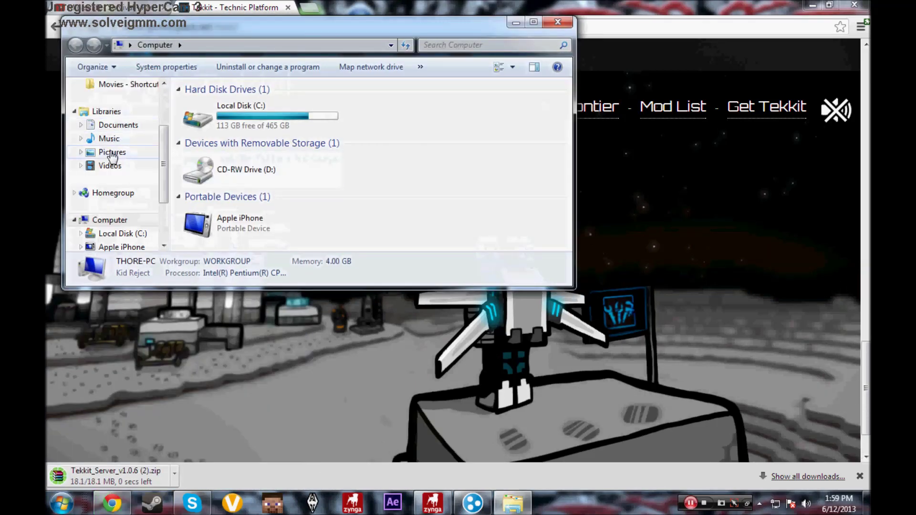
{"action": "left_click", "coordinate": [534, 22]}
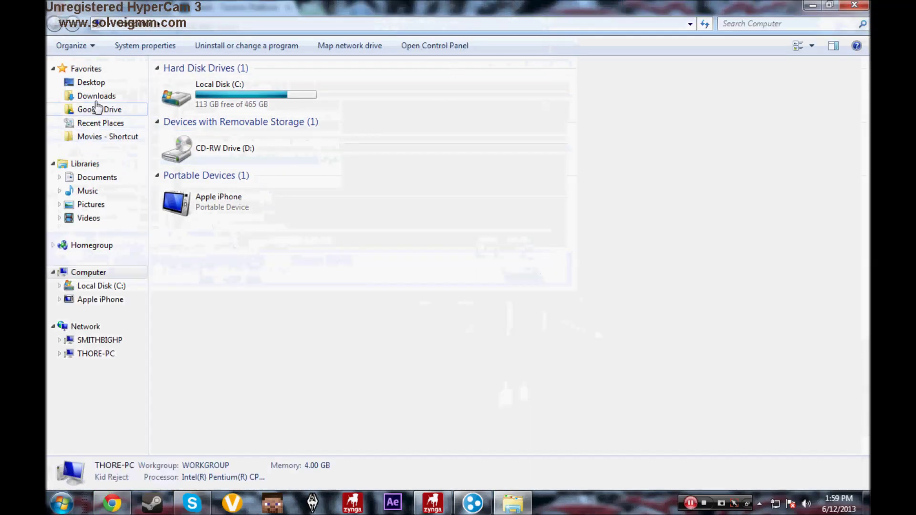
{"action": "left_click", "coordinate": [93, 97]}
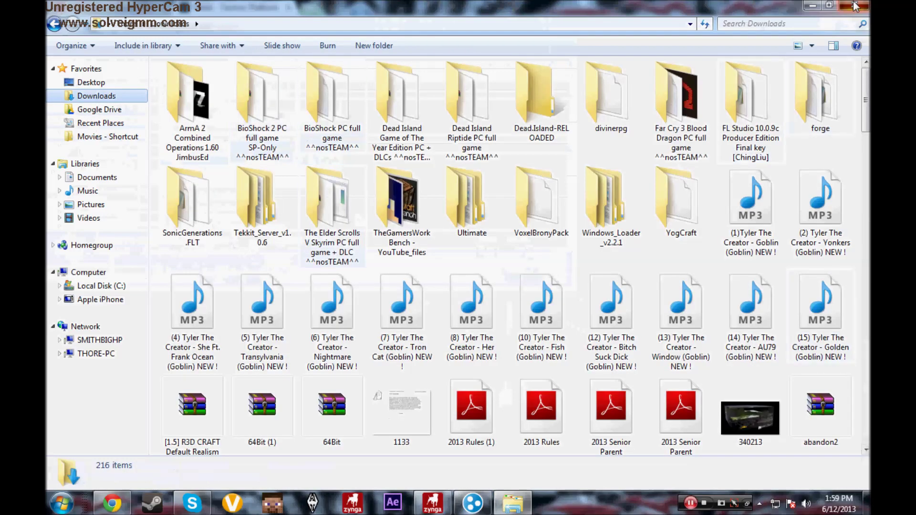
{"action": "left_click", "coordinate": [855, 5]}
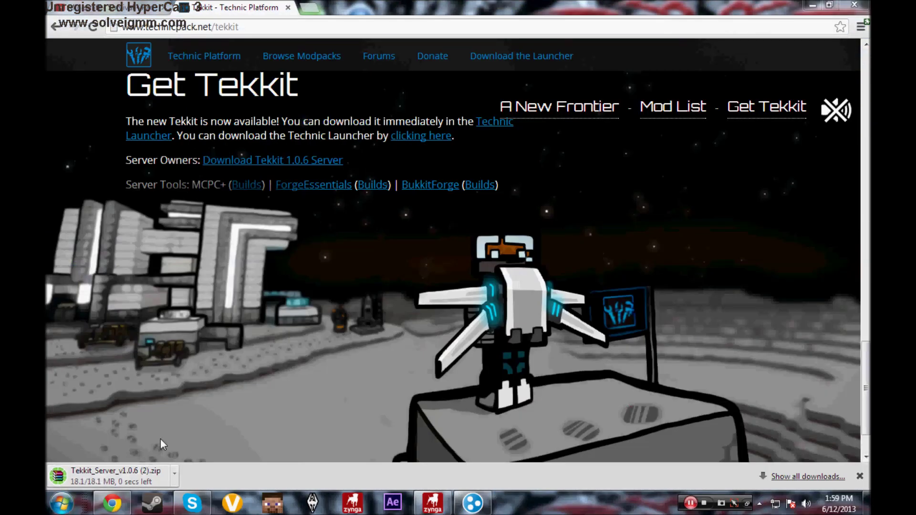
Try to show the downloaded Tekkit_Server_v1.0.6 (2).zip in its folder, and return to the desktop.
{"action": "right_click", "coordinate": [152, 482]}
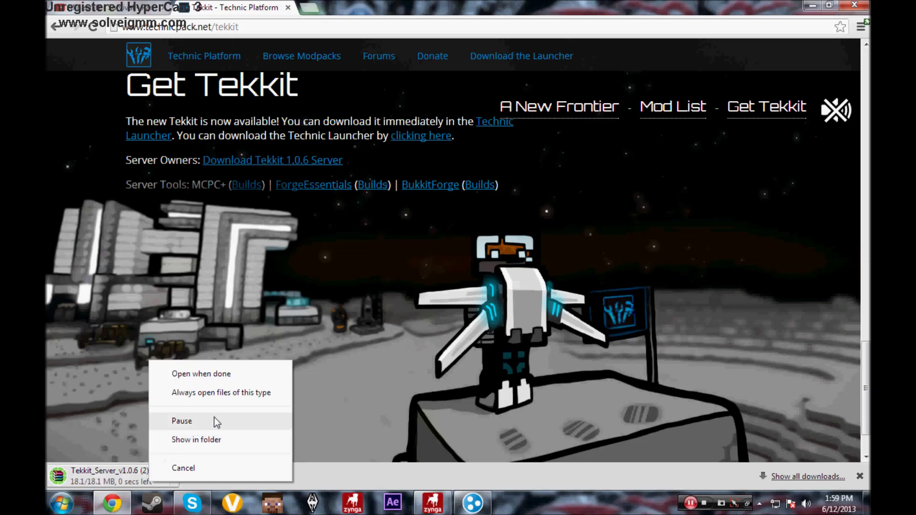
{"action": "left_click", "coordinate": [206, 442]}
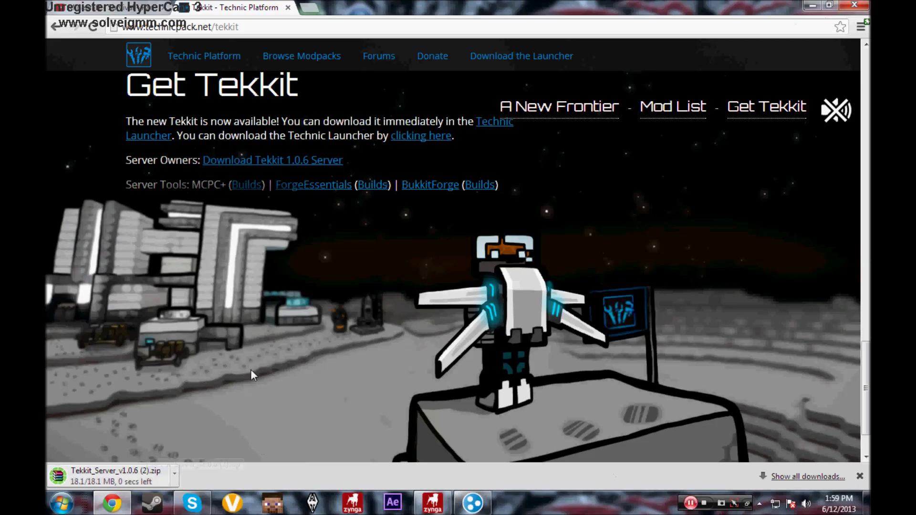
{"action": "left_click", "coordinate": [814, 5]}
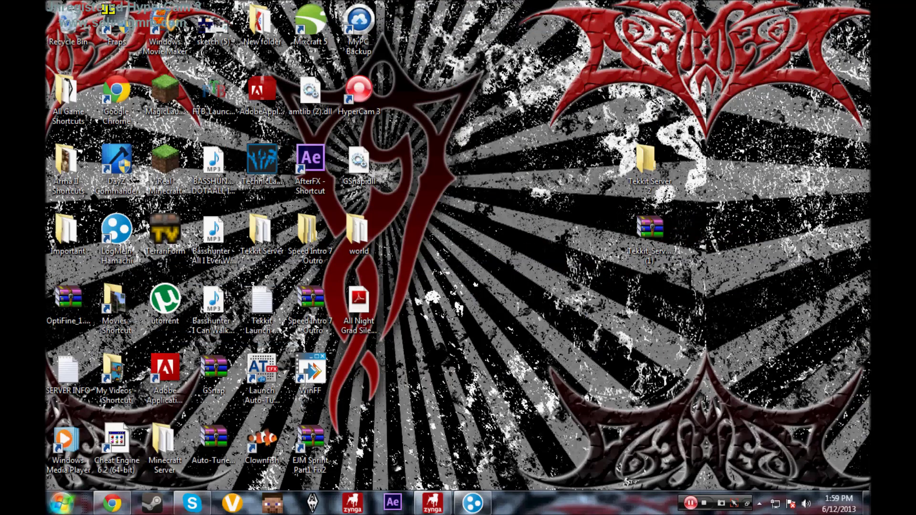
{"action": "left_click", "coordinate": [107, 496]}
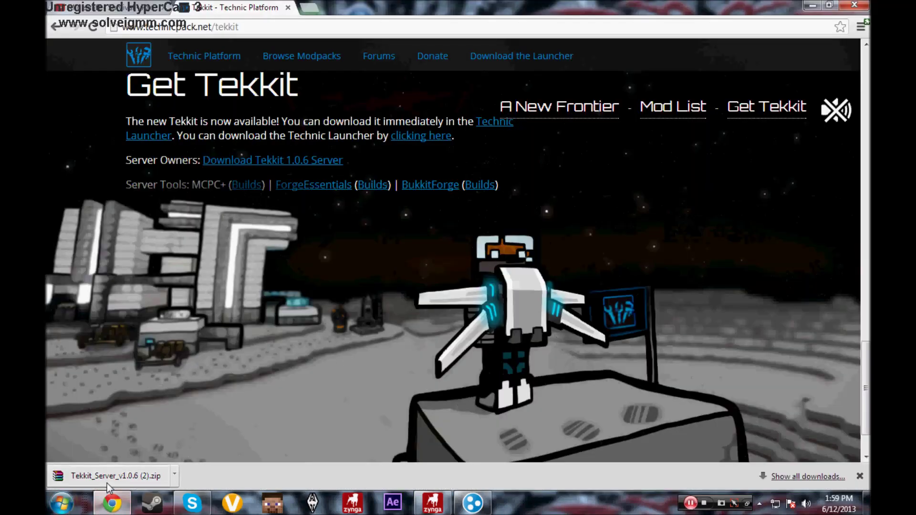
{"action": "left_click", "coordinate": [866, 504]}
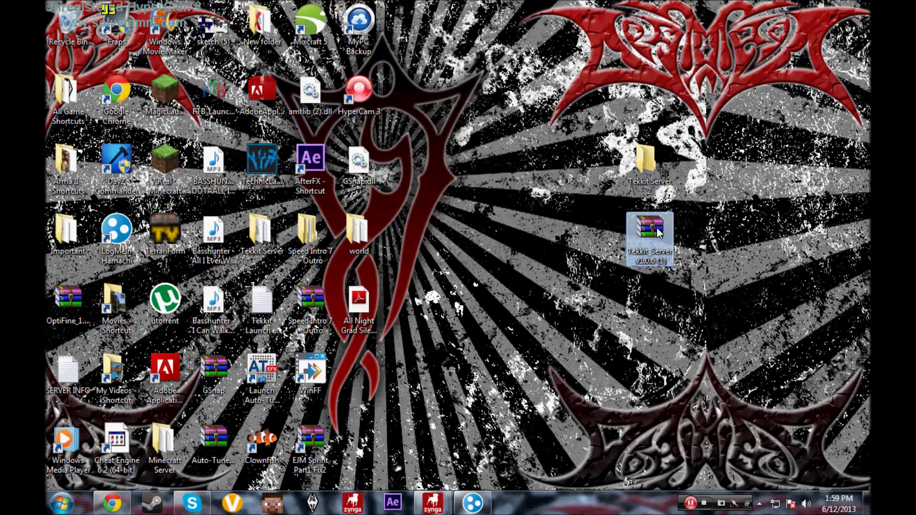
Browse the Downloads folder in Windows Explorer for the Tekkit server archive and return to the desktop.
{"action": "left_click", "coordinate": [61, 504]}
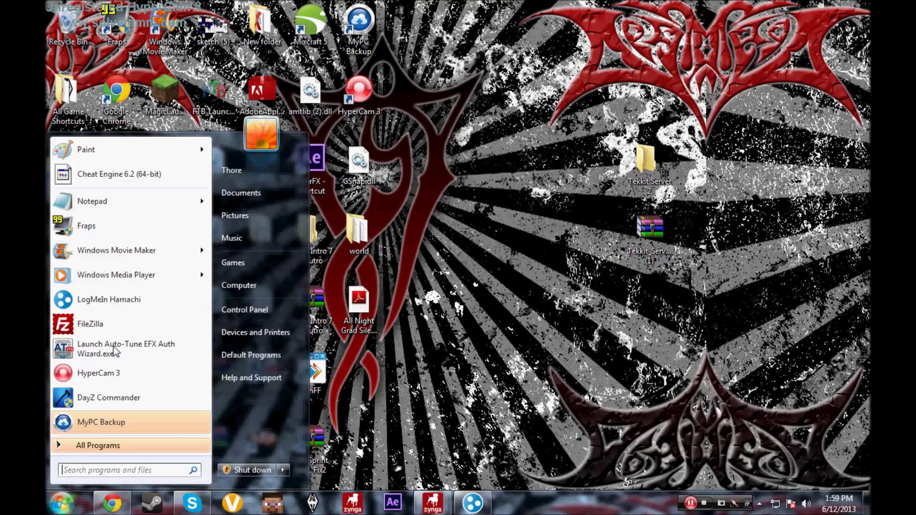
{"action": "left_click", "coordinate": [232, 288]}
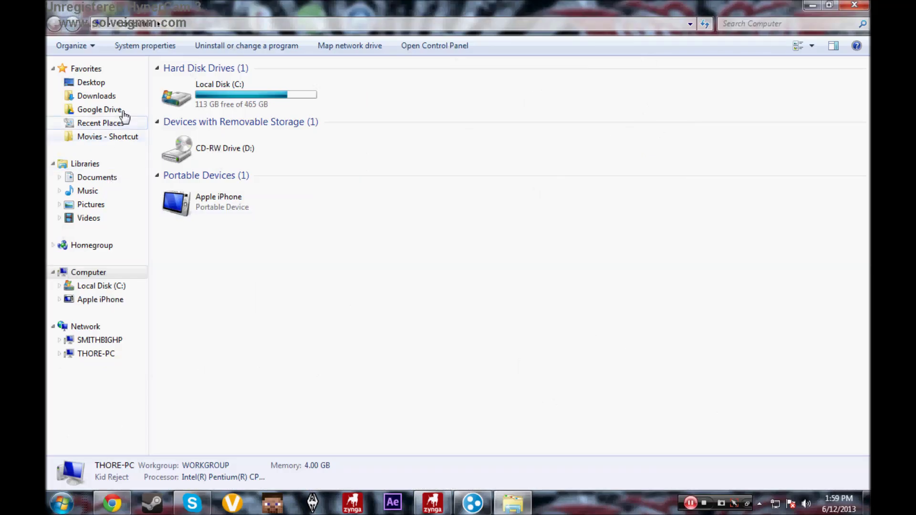
{"action": "left_click", "coordinate": [116, 98]}
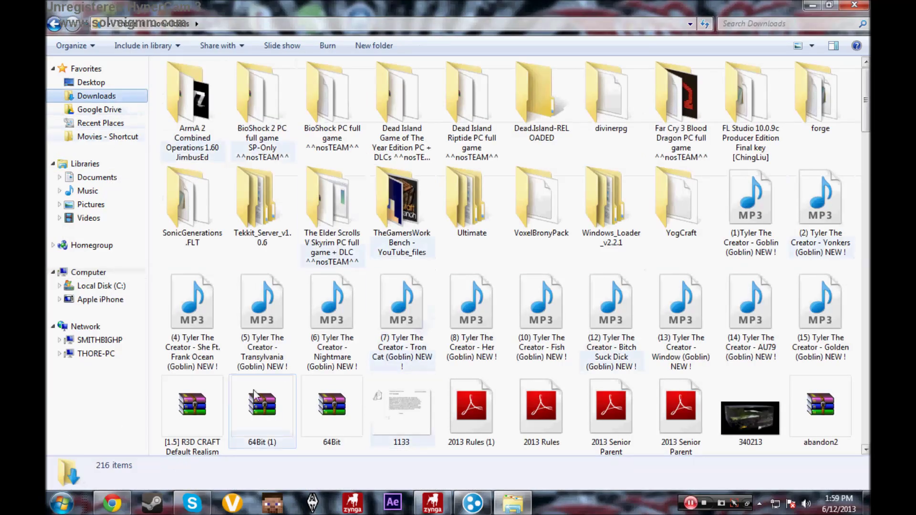
{"action": "scroll", "coordinate": [517, 255], "scroll_direction": "down", "scroll_amount": 8}
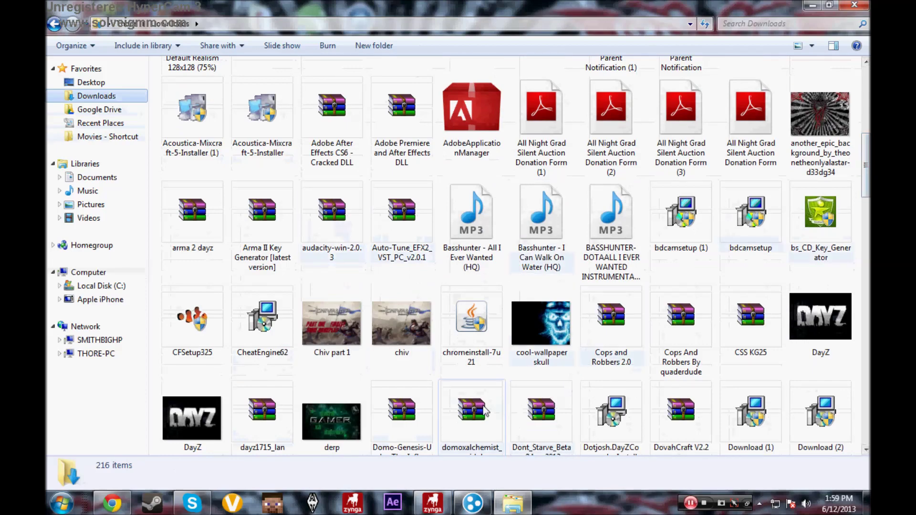
{"action": "left_click_drag", "start_coordinate": [542, 416], "coordinate": [67, 506]}
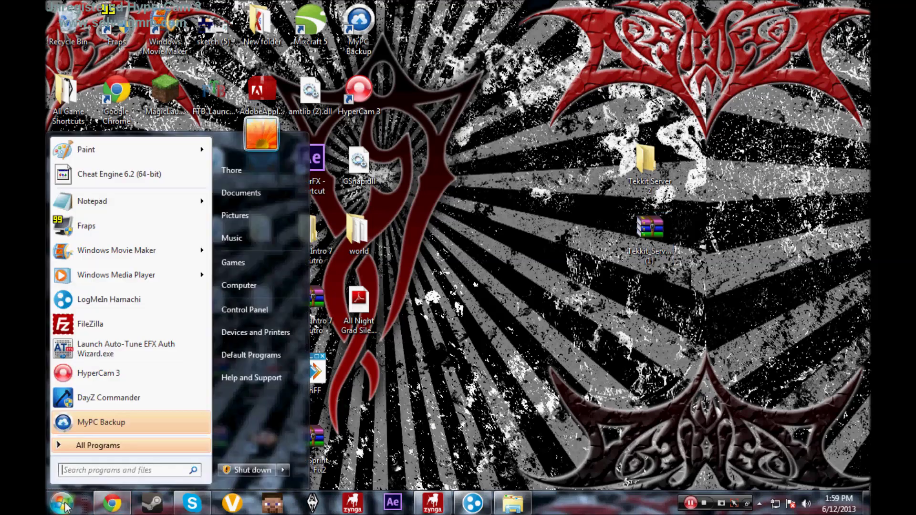
{"action": "left_click", "coordinate": [703, 296]}
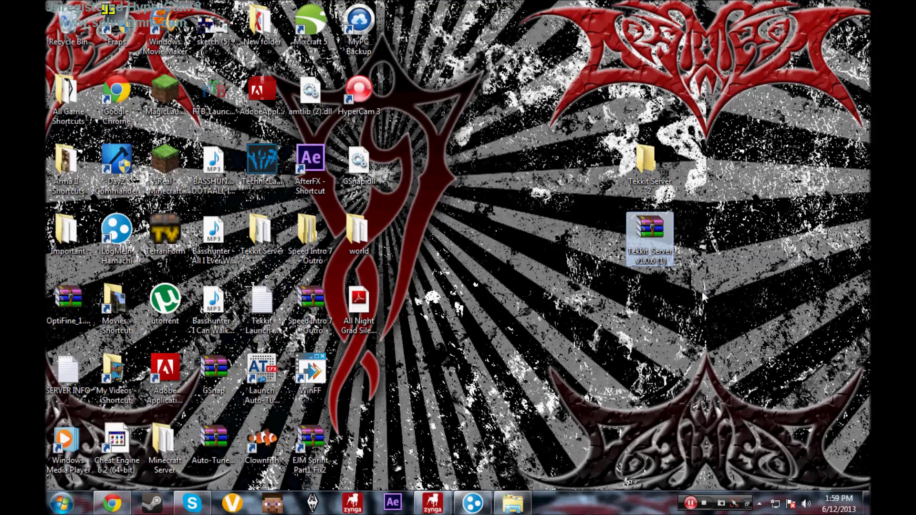
Open the desktop archive Tekkit_Server_v1.0.6 (1).zip in WinRAR and minimize its window.
{"action": "double_click", "coordinate": [652, 240]}
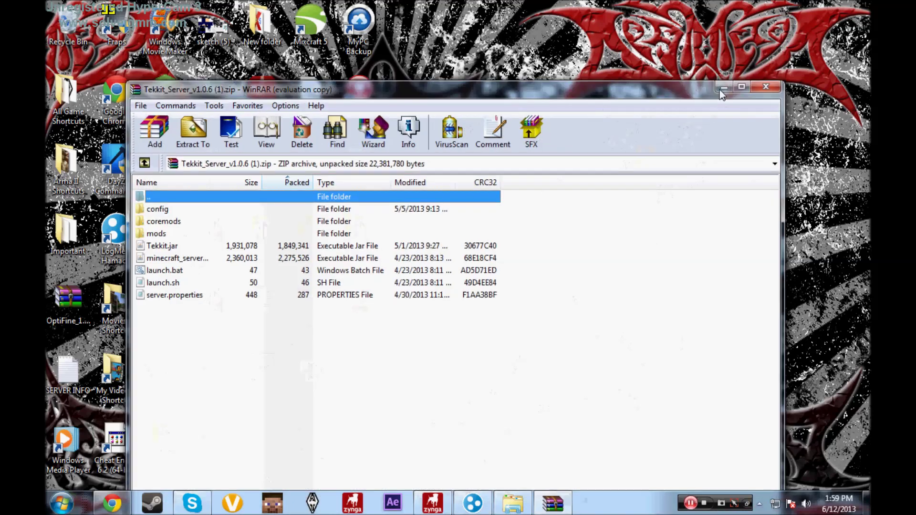
{"action": "left_click", "coordinate": [721, 89]}
{"action": "right_click", "coordinate": [524, 454]}
{"action": "left_click", "coordinate": [440, 456]}
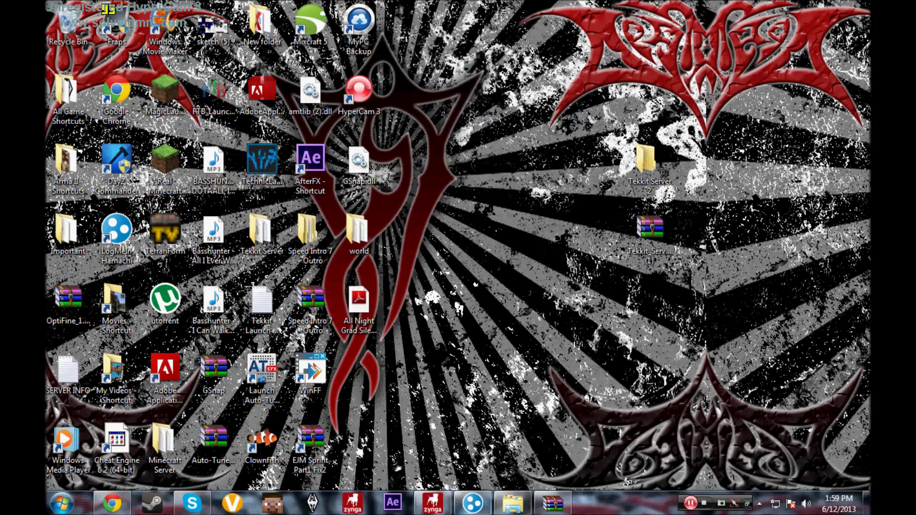
Remove the LogMeIn Hamachi icon and the second Zynga icon from the taskbar.
{"action": "right_click", "coordinate": [473, 504]}
{"action": "left_click", "coordinate": [484, 473]}
{"action": "left_click", "coordinate": [442, 509]}
{"action": "right_click", "coordinate": [442, 509]}
{"action": "left_click", "coordinate": [399, 470]}
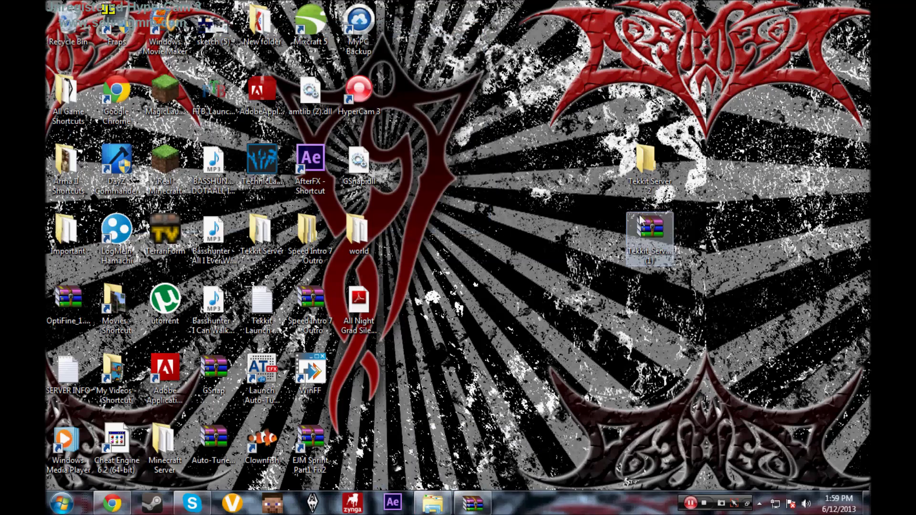
Create a new folder on the desktop beside the Tekkit Server 2 folder.
{"action": "right_click", "coordinate": [718, 151]}
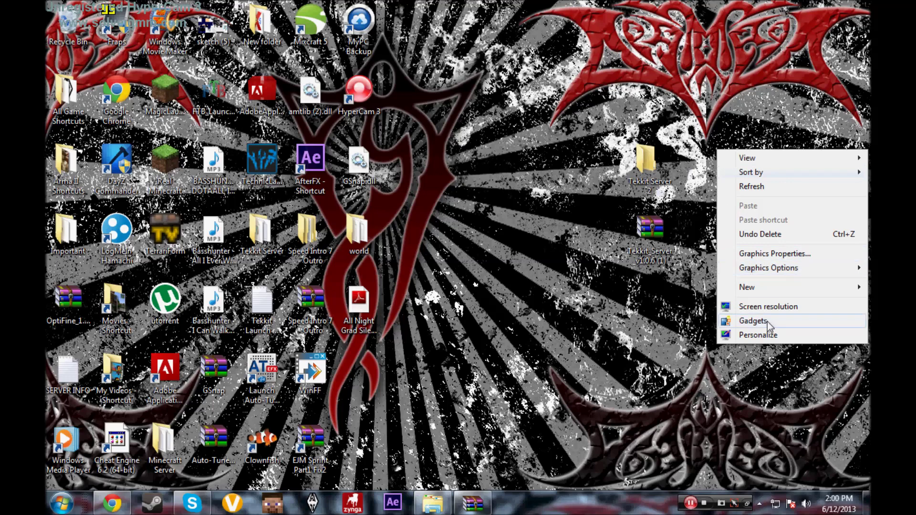
{"action": "mouse_move", "coordinate": [760, 288]}
{"action": "left_click", "coordinate": [634, 287]}
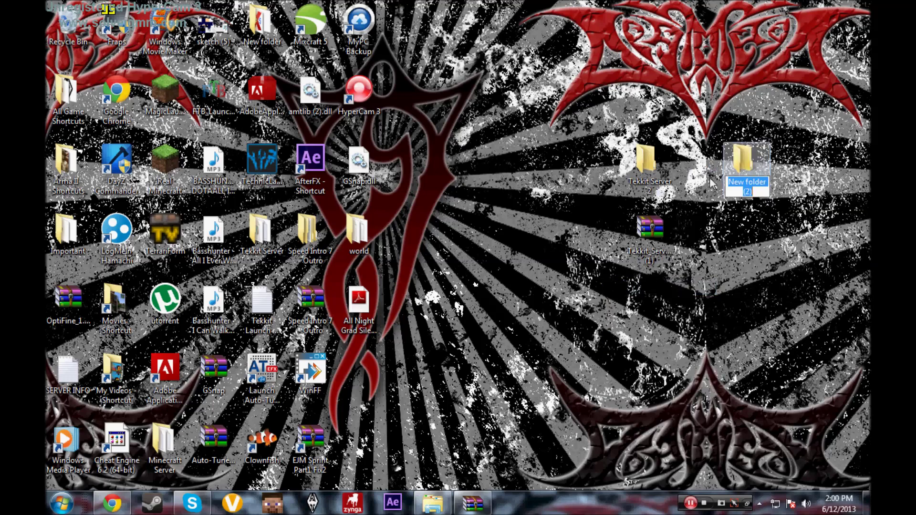
Delete the Tekkit Server 2 folder from the desktop.
{"action": "right_click", "coordinate": [654, 185]}
{"action": "left_click", "coordinate": [703, 411]}
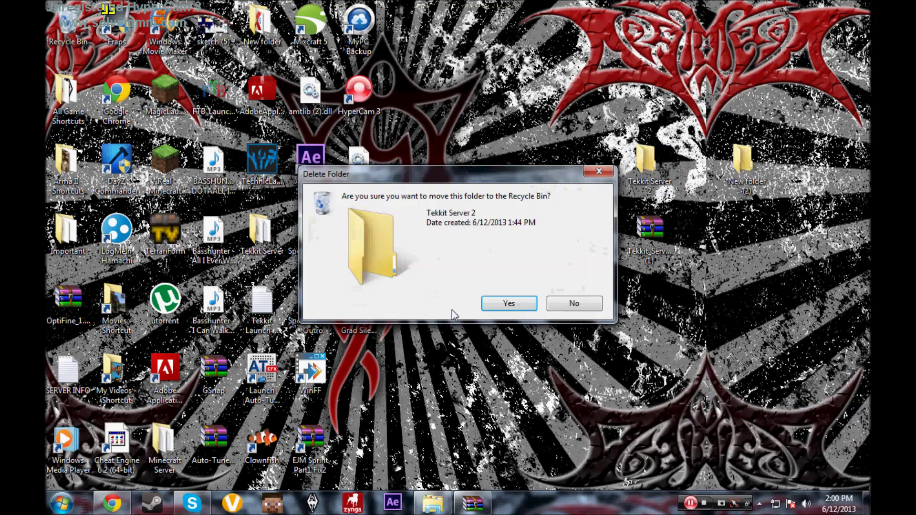
{"action": "key", "text": "Return"}
Try to rename the new desktop folder as Tekkit Server and decline merging it with the existing folder of that name.
{"action": "left_click", "coordinate": [744, 165]}
{"action": "right_click", "coordinate": [745, 164]}
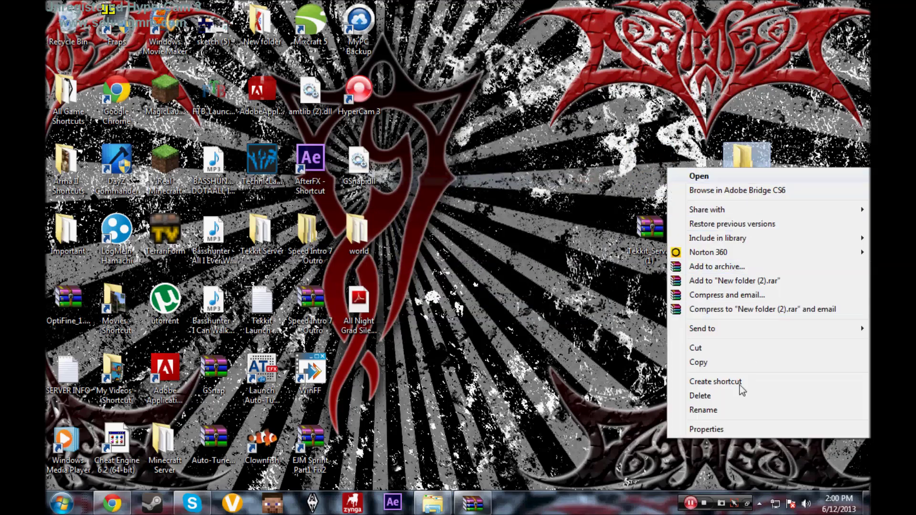
{"action": "left_click", "coordinate": [711, 411]}
{"action": "type", "text": "Tekkit Server"}
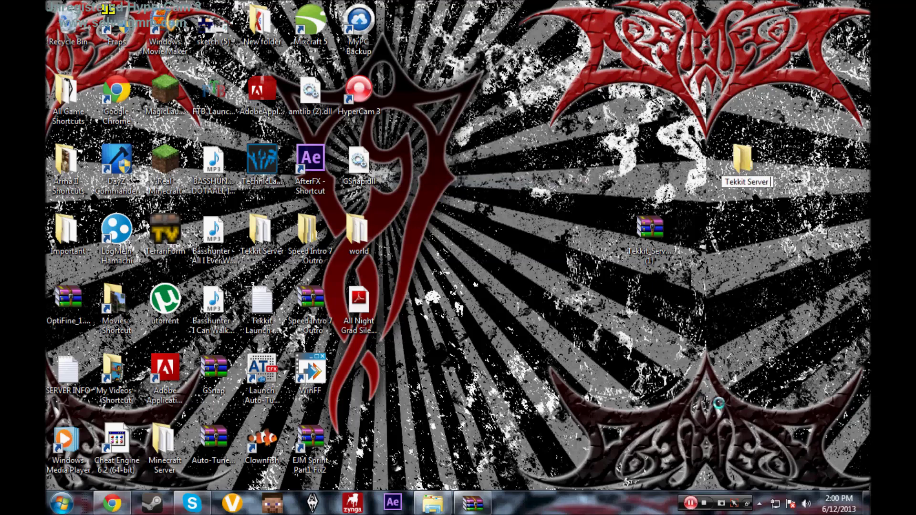
{"action": "key", "text": "Return"}
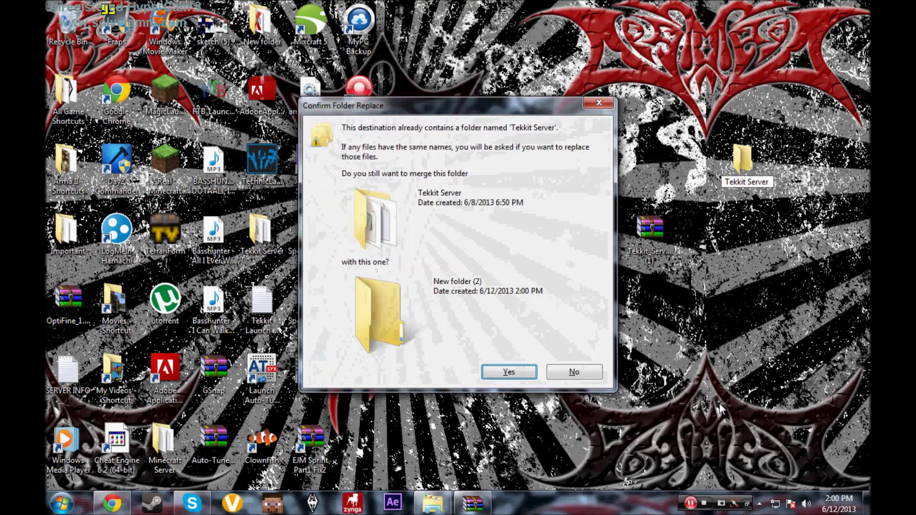
{"action": "left_click", "coordinate": [562, 376]}
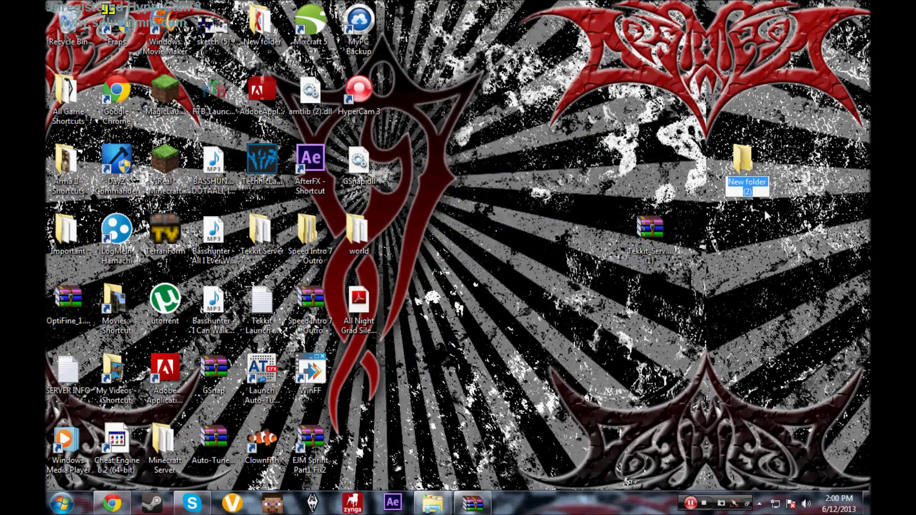
Rename the new desktop folder as Tekkit 2.
{"action": "type", "text": "Tekkit"}
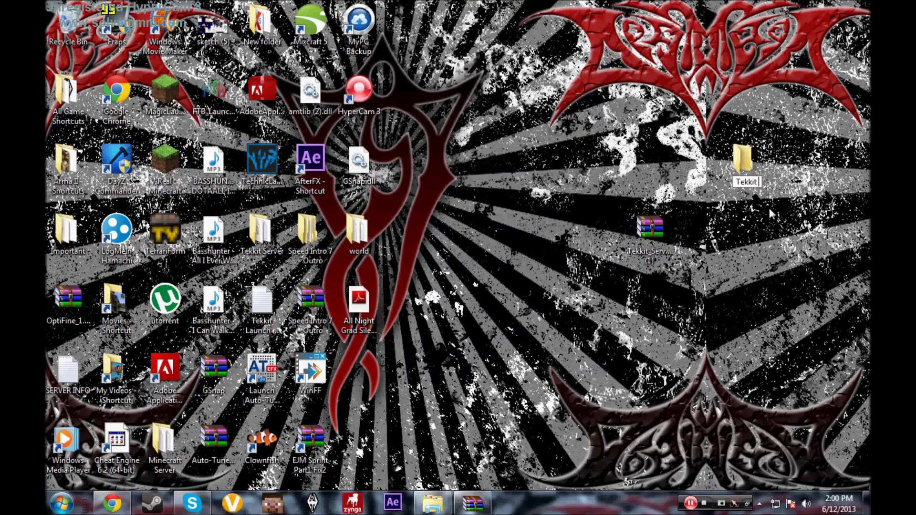
{"action": "type", "text": " 2"}
{"action": "key", "text": "Return"}
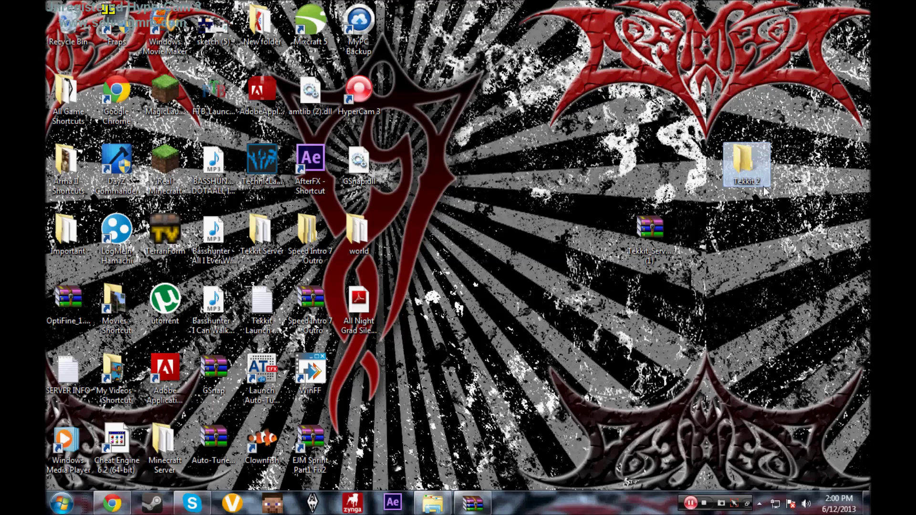
Open the desktop Tekkit Server v1.0.6 (1) archive in WinRAR and select all of its folders and files.
{"action": "double_click", "coordinate": [657, 227]}
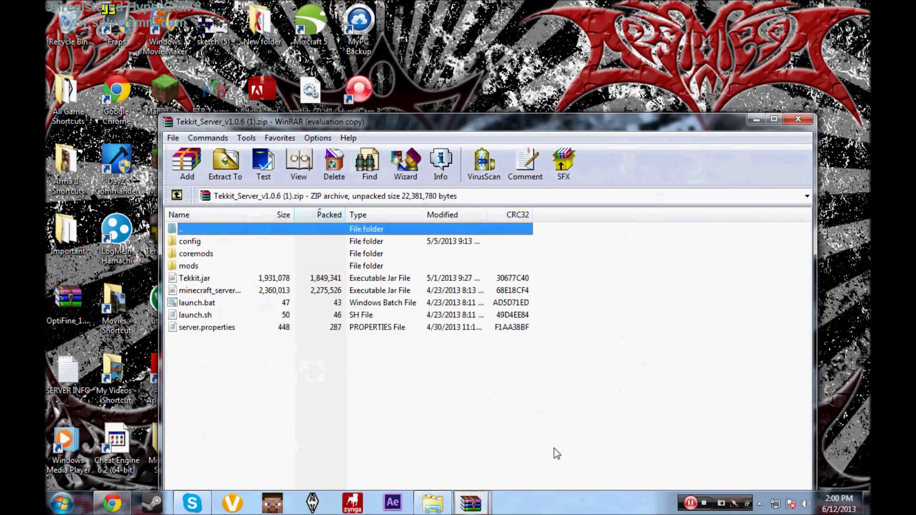
{"action": "left_click_drag", "start_coordinate": [576, 420], "coordinate": [242, 239]}
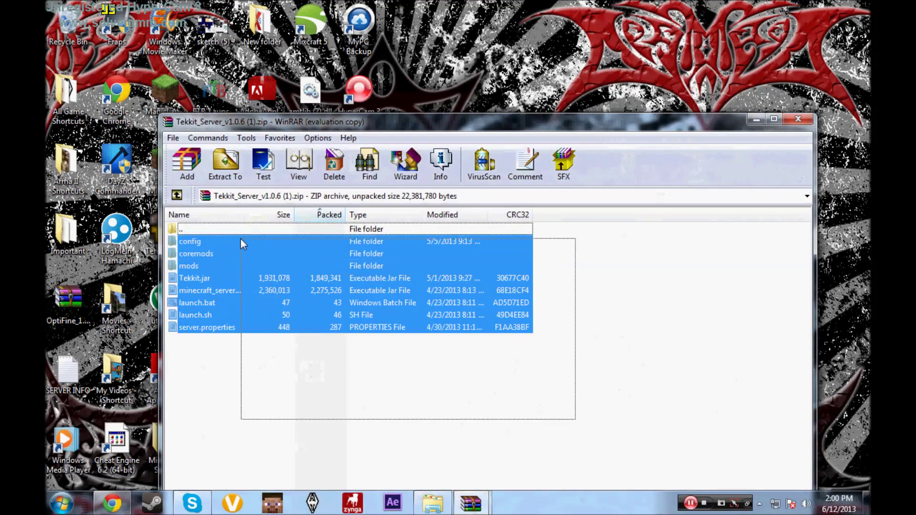
{"action": "left_click", "coordinate": [573, 382]}
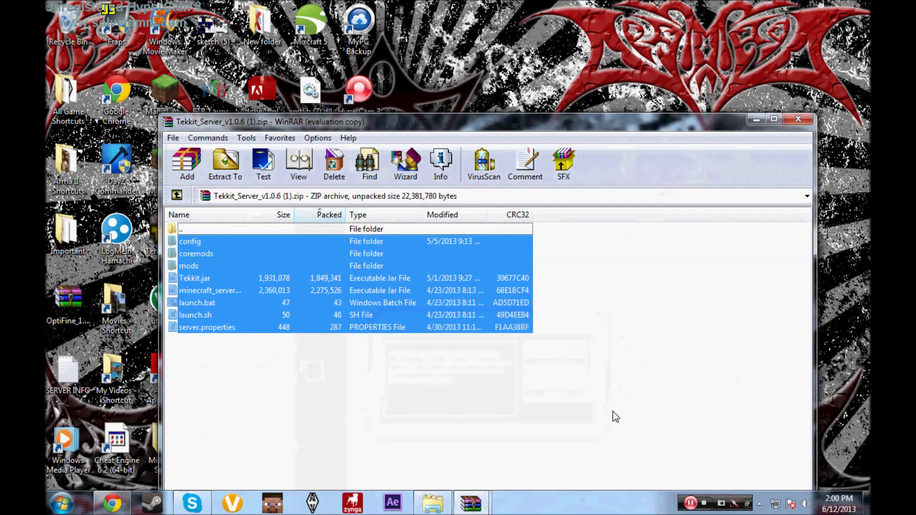
Switch to Chrome, search for winrar in a new tab, and view the version downloads on the rarlab.com page.
{"action": "mouse_move", "coordinate": [113, 510]}
{"action": "left_click", "coordinate": [114, 509]}
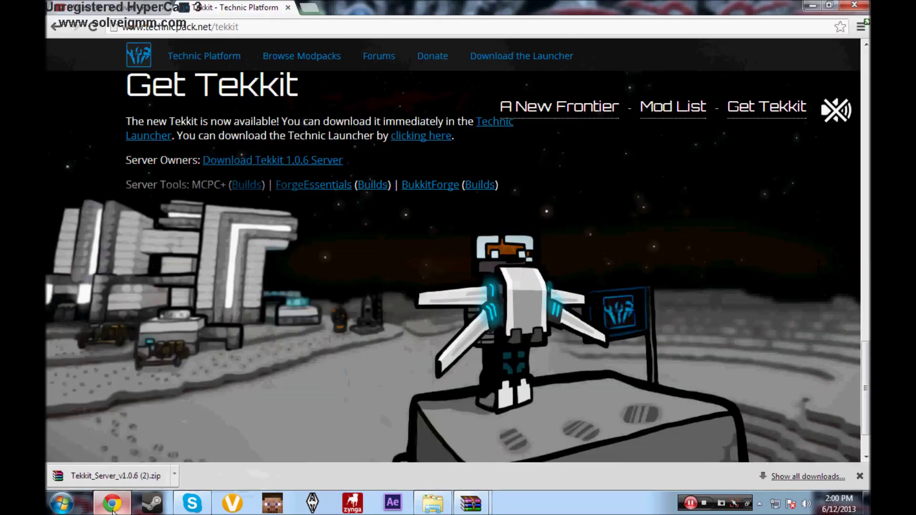
{"action": "left_click", "coordinate": [309, 9]}
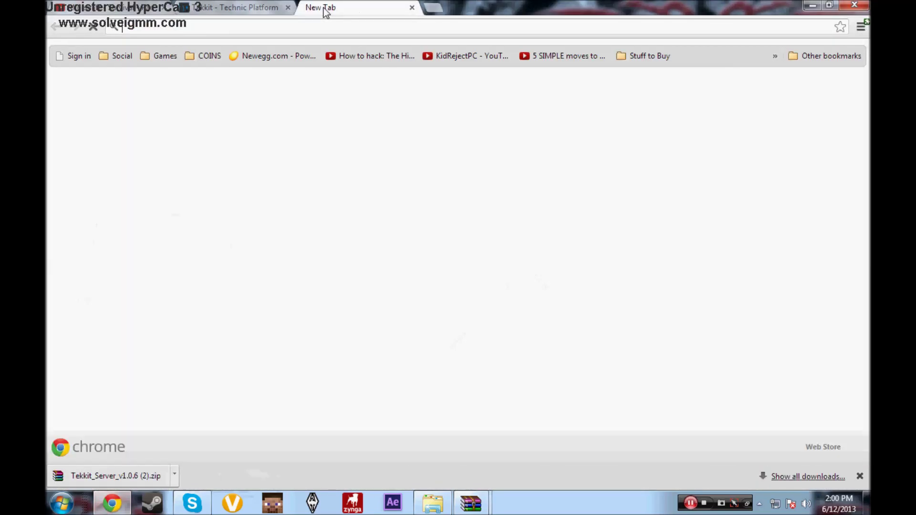
{"action": "type", "text": "winrar"}
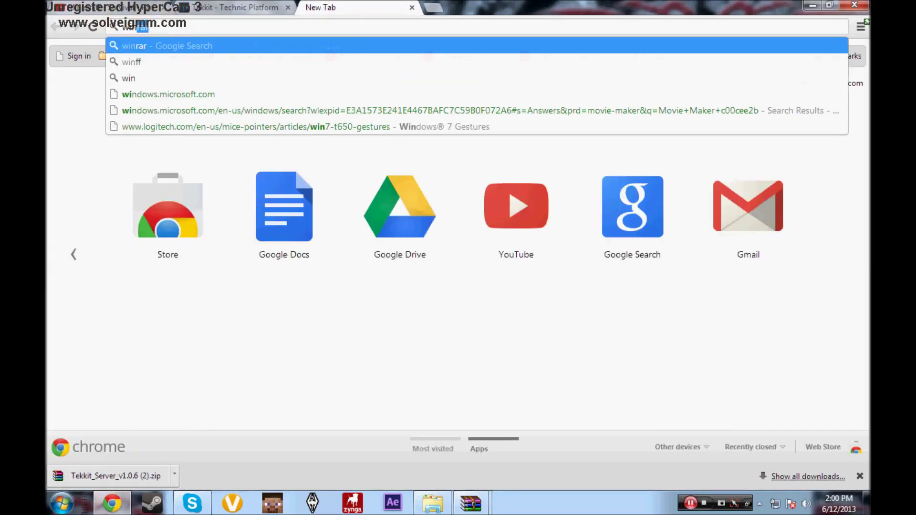
{"action": "key", "text": "Return"}
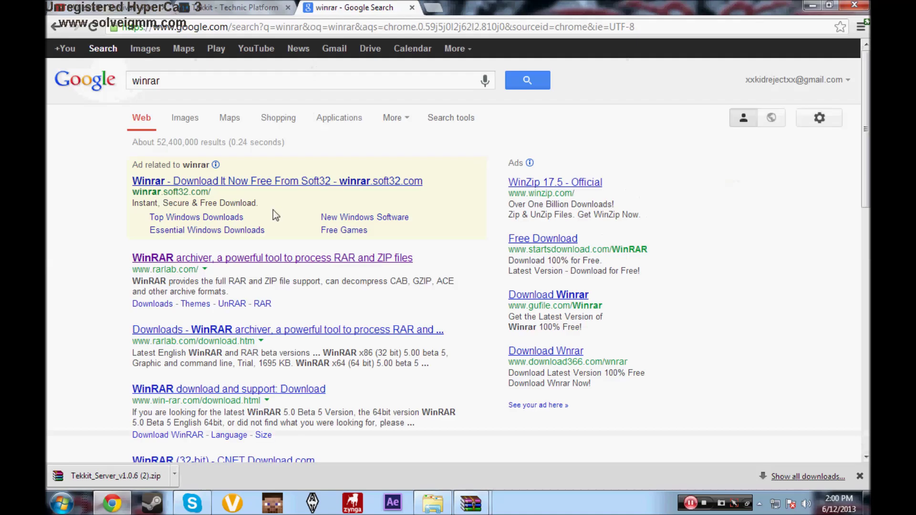
{"action": "left_click", "coordinate": [263, 258]}
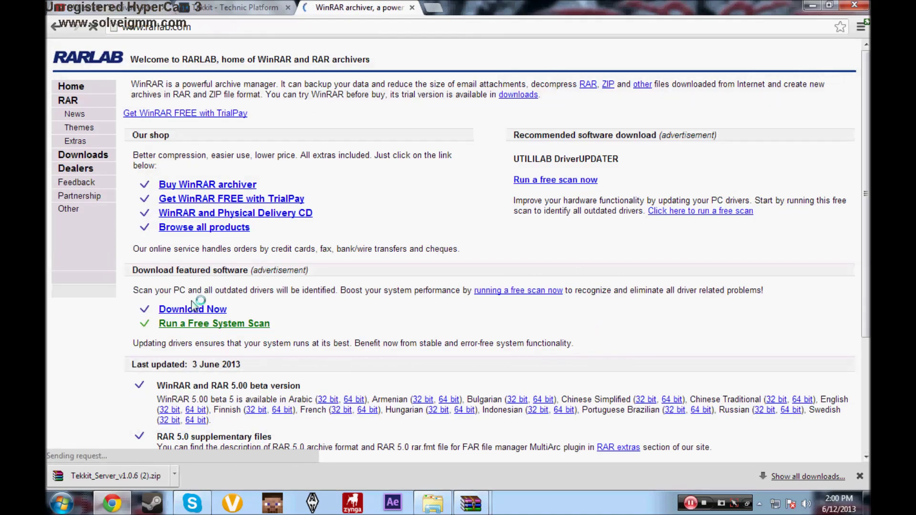
{"action": "scroll", "coordinate": [282, 221], "scroll_direction": "down", "scroll_amount": 5}
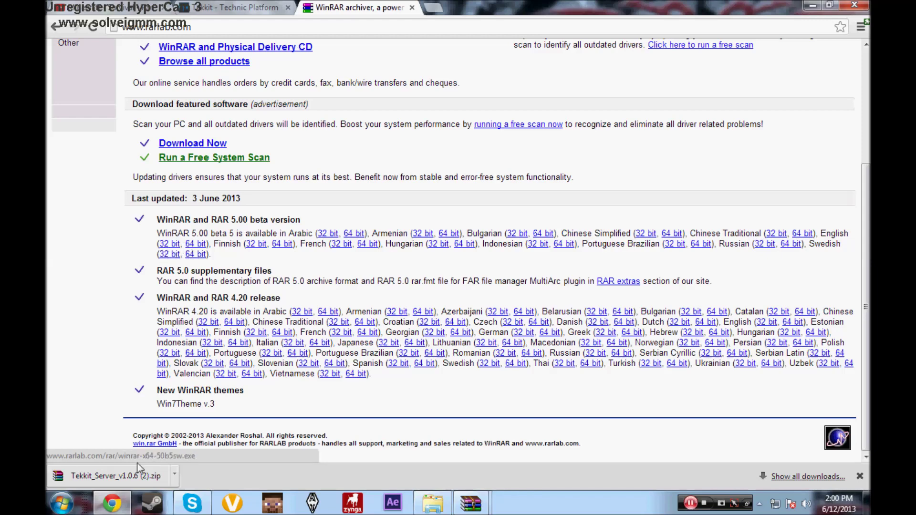
Check in the computer's system properties whether the operating system is 32-bit or 64-bit, and close the window.
{"action": "left_click", "coordinate": [62, 503]}
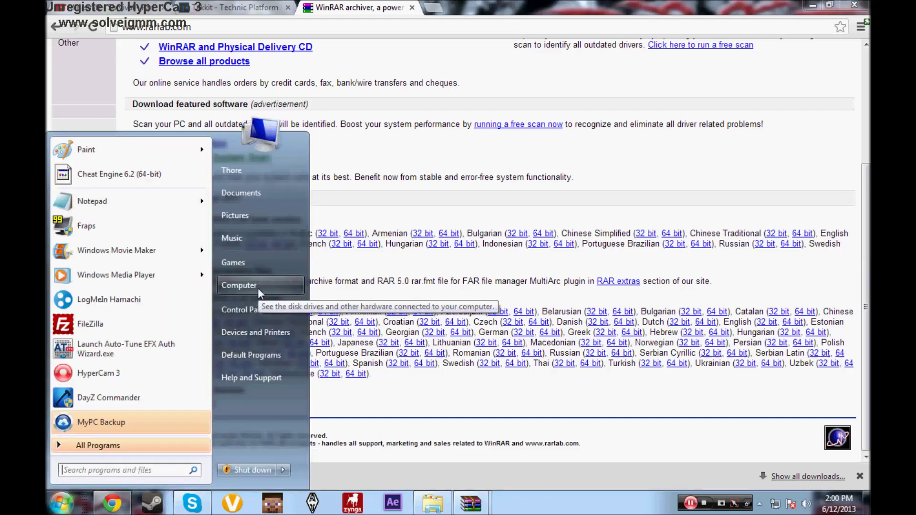
{"action": "left_click", "coordinate": [366, 256]}
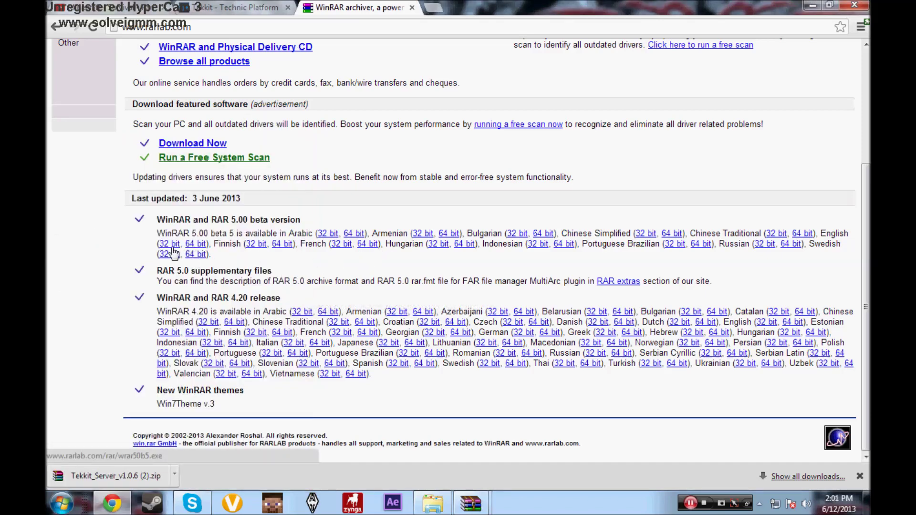
{"action": "left_click", "coordinate": [62, 504]}
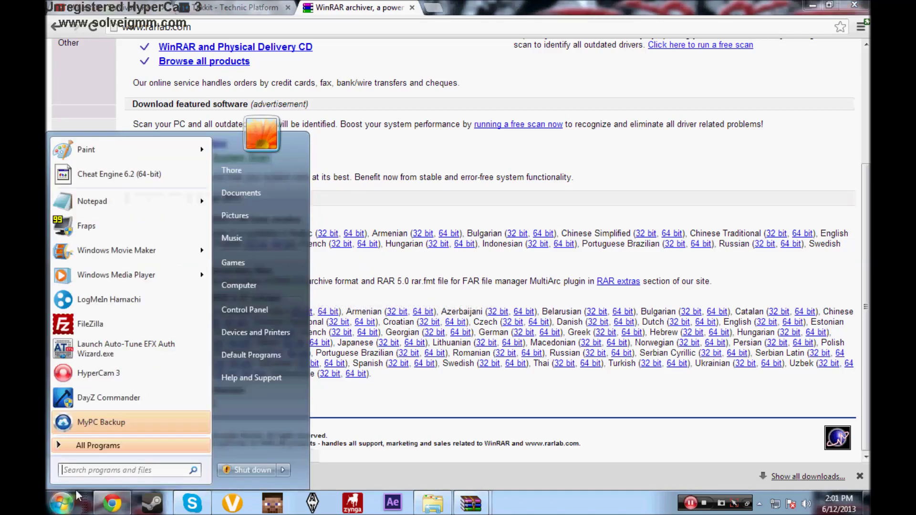
{"action": "right_click", "coordinate": [253, 293]}
{"action": "left_click", "coordinate": [268, 399]}
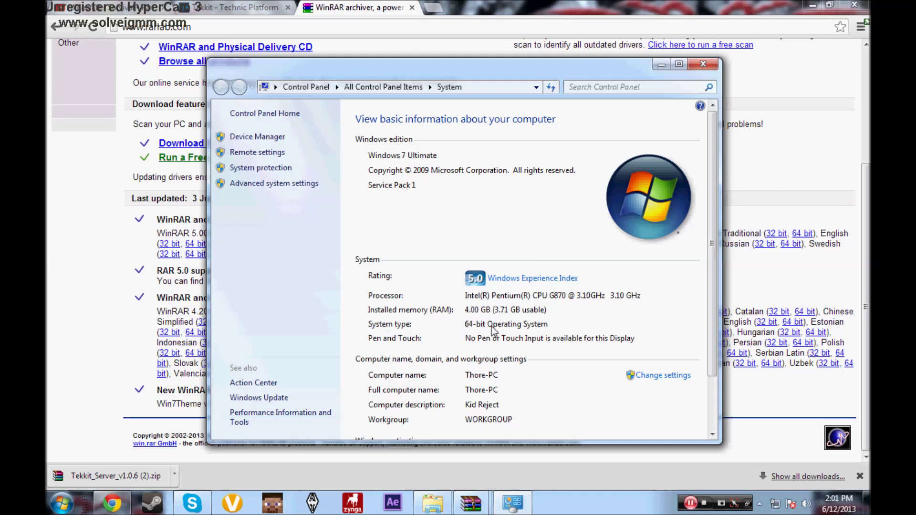
{"action": "left_click", "coordinate": [711, 62]}
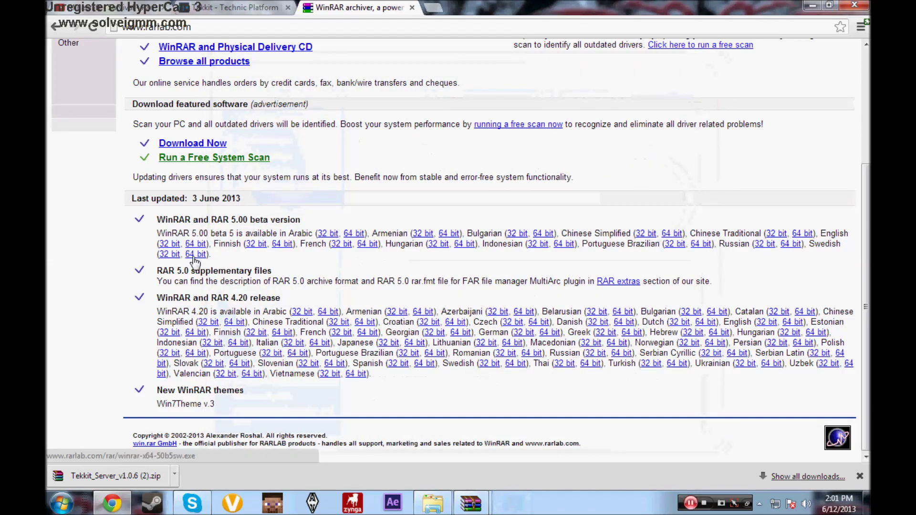
Return to the Tekkit_Server_v1.0.6 (1).zip window in WinRAR and extract all its contents into the desktop folder Tekkit 2.
{"action": "left_click", "coordinate": [866, 503]}
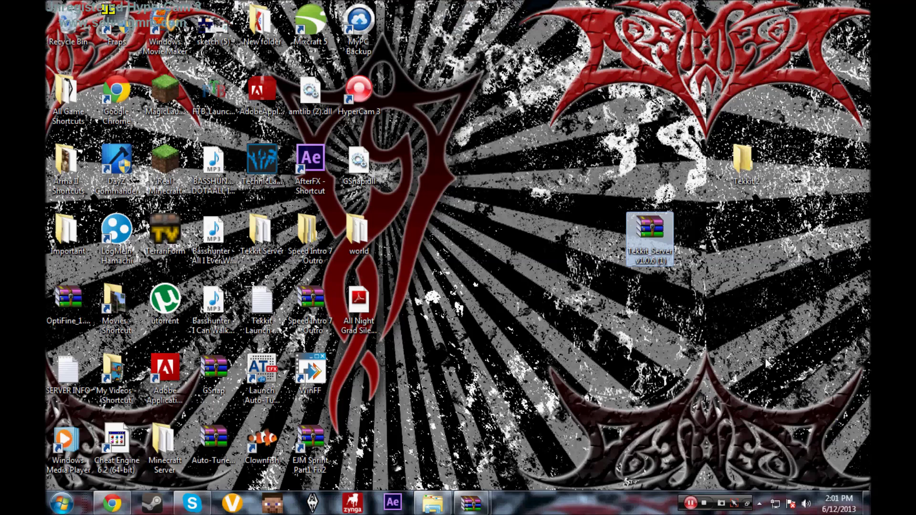
{"action": "left_click", "coordinate": [470, 503]}
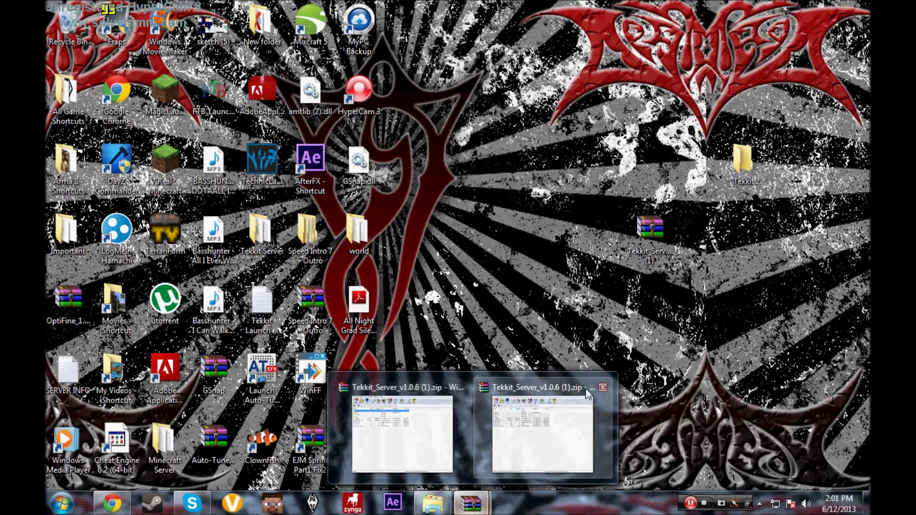
{"action": "left_click", "coordinate": [414, 434]}
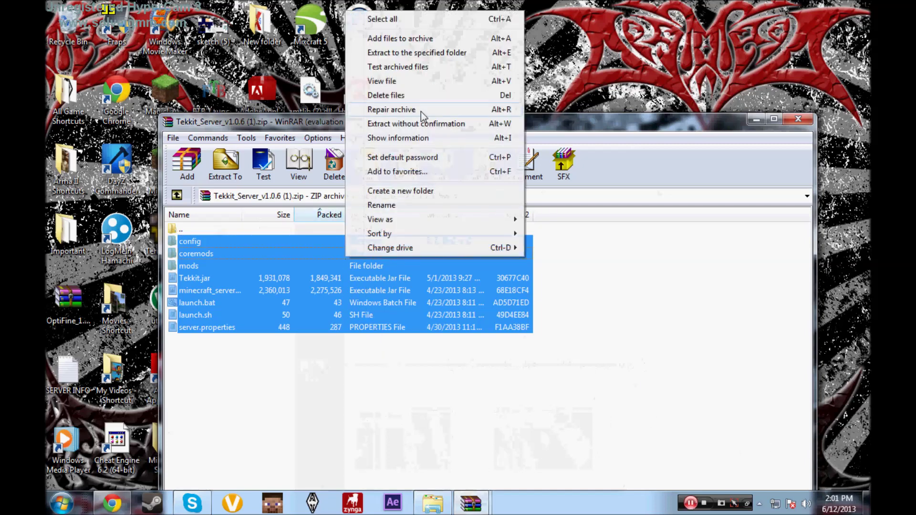
{"action": "left_click", "coordinate": [627, 415]}
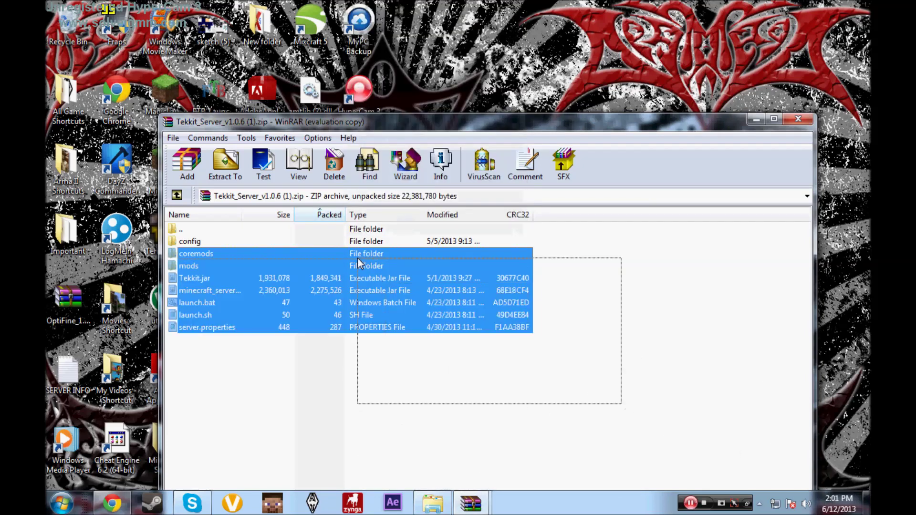
{"action": "right_click", "coordinate": [344, 244]}
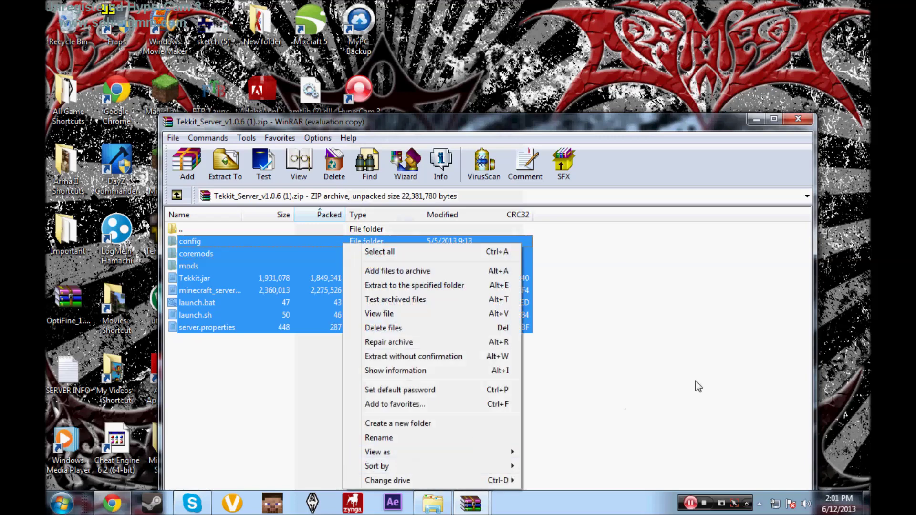
{"action": "left_click", "coordinate": [616, 366]}
{"action": "left_click_drag", "start_coordinate": [613, 364], "coordinate": [737, 165]}
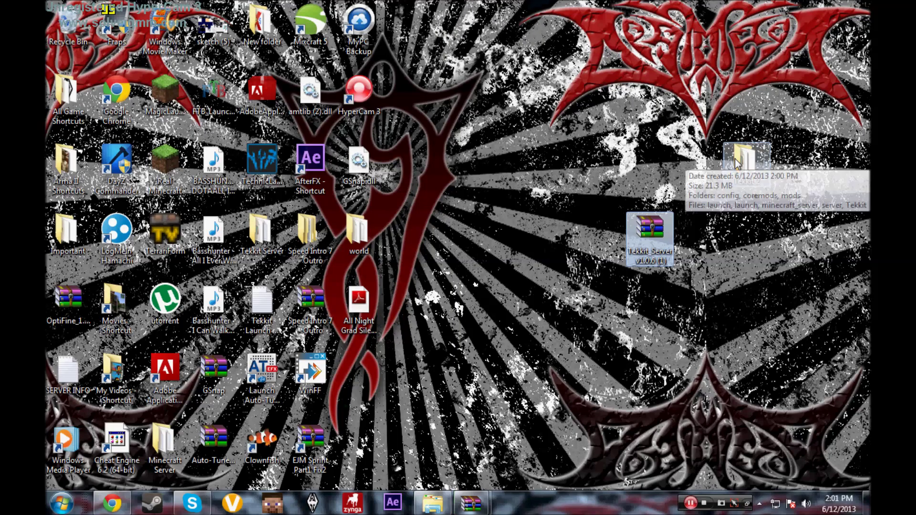
Move the Tekkit server archive and the Tekkit 2 folder apart on the desktop, and open the Tekkit 2 folder.
{"action": "left_click_drag", "start_coordinate": [668, 226], "coordinate": [807, 93]}
{"action": "left_click_drag", "start_coordinate": [745, 164], "coordinate": [565, 224]}
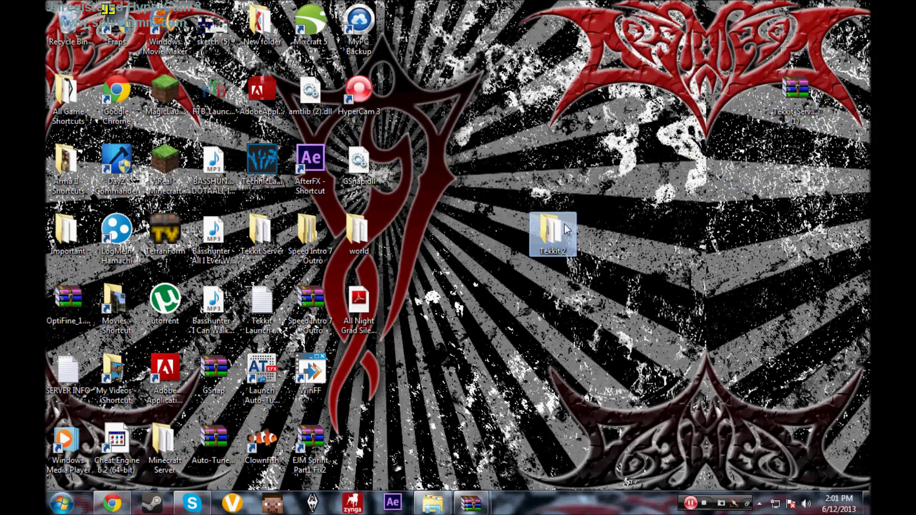
{"action": "double_click", "coordinate": [565, 224]}
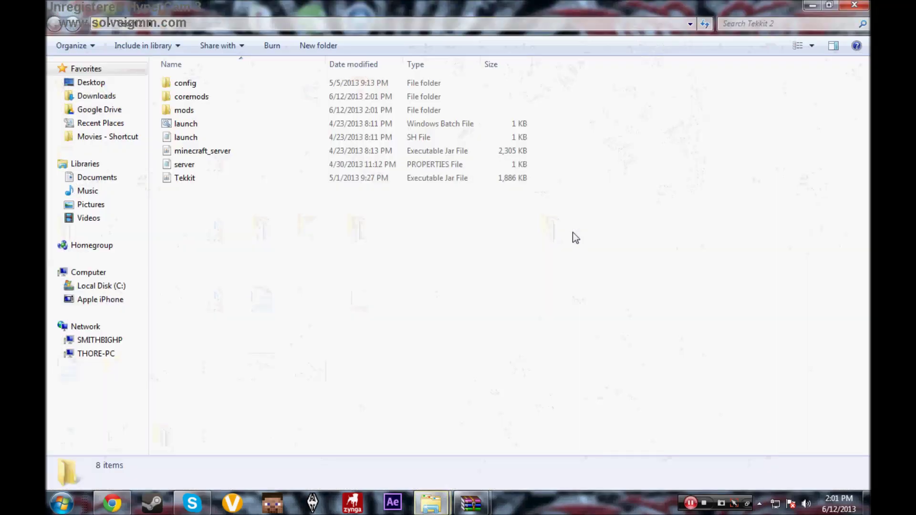
Run the launch Windows batch file in the Tekkit 2 folder and dismiss its console window.
{"action": "right_click", "coordinate": [290, 128]}
{"action": "left_click", "coordinate": [195, 127]}
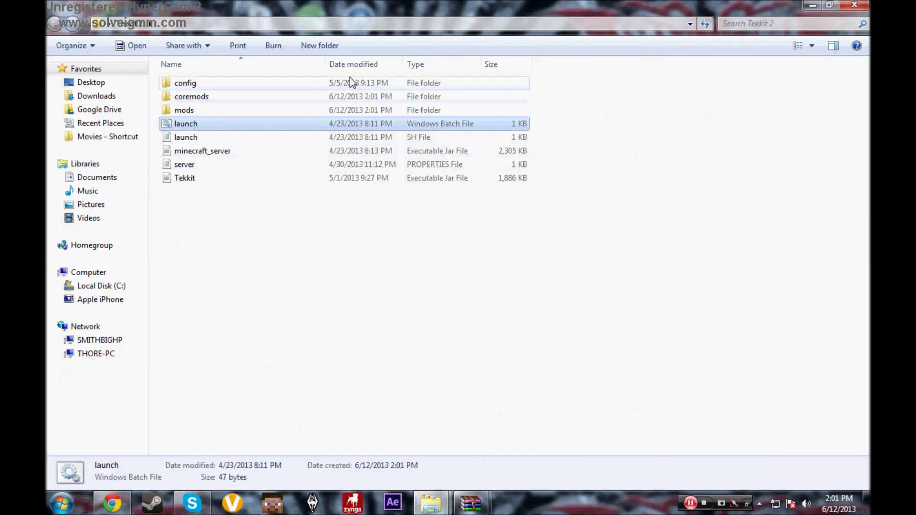
{"action": "double_click", "coordinate": [209, 125]}
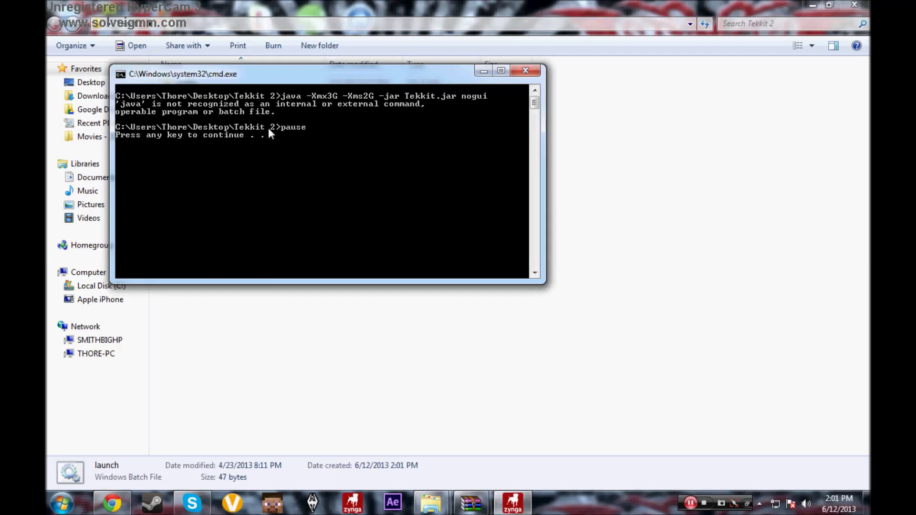
{"action": "key", "text": "Return"}
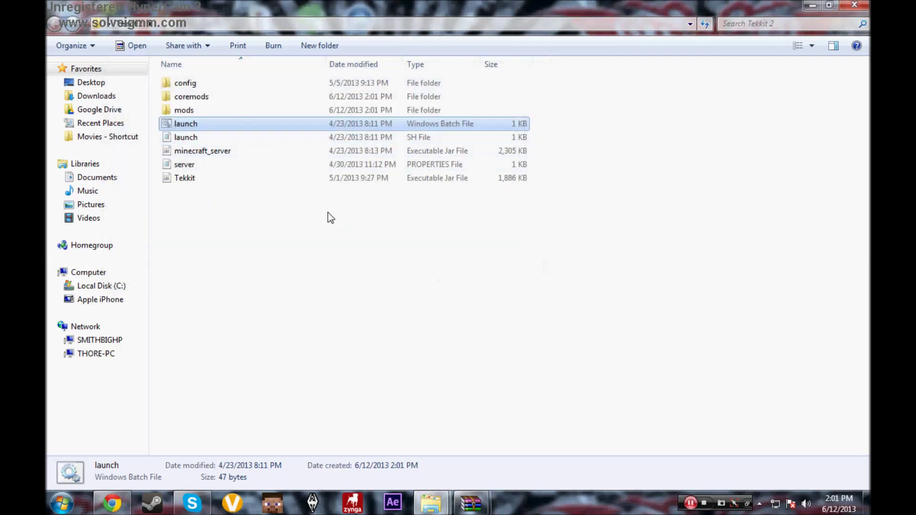
Minimize the Tekkit 2 folder window and open the desktop file Tekkit Launch Properties in a maximized Notepad window.
{"action": "left_click", "coordinate": [826, 4]}
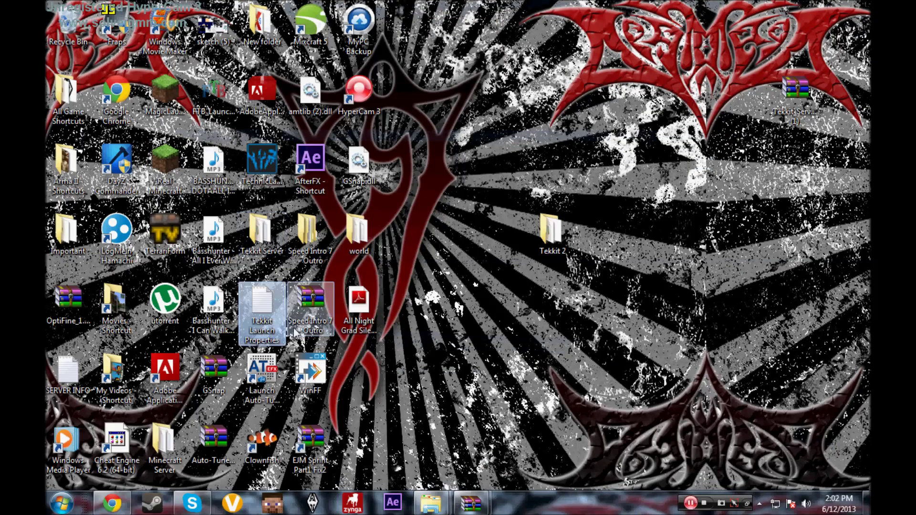
{"action": "double_click", "coordinate": [261, 318]}
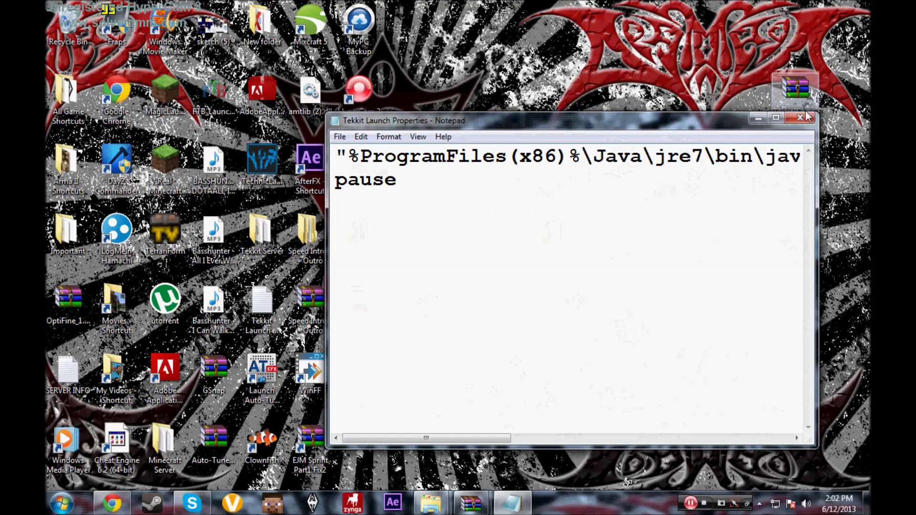
{"action": "left_click", "coordinate": [776, 118]}
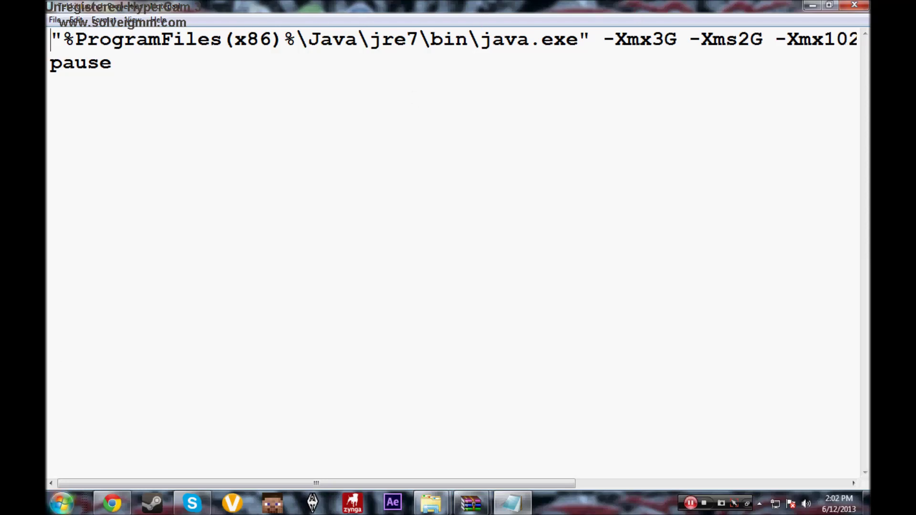
Browse to Program Files (x86) on Local Disk (C:), locate the Java folder, and return to the drive's root.
{"action": "left_click", "coordinate": [61, 503]}
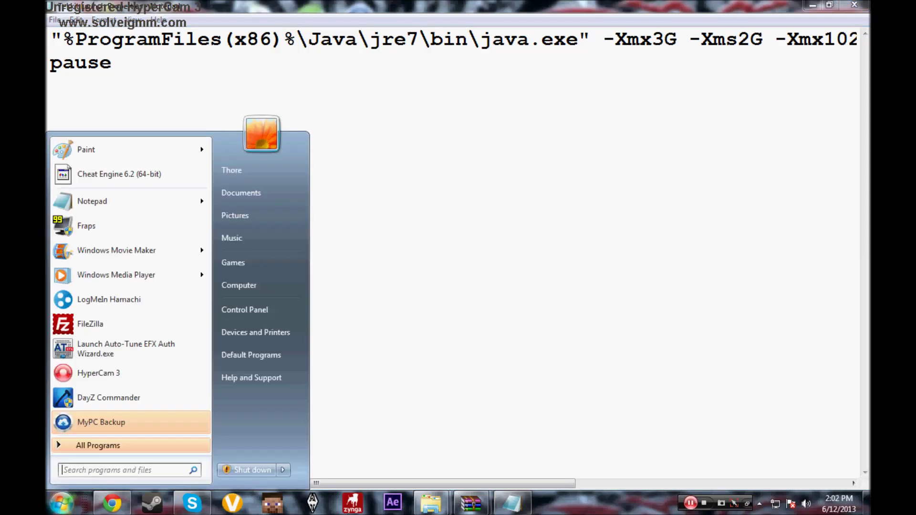
{"action": "left_click", "coordinate": [239, 285]}
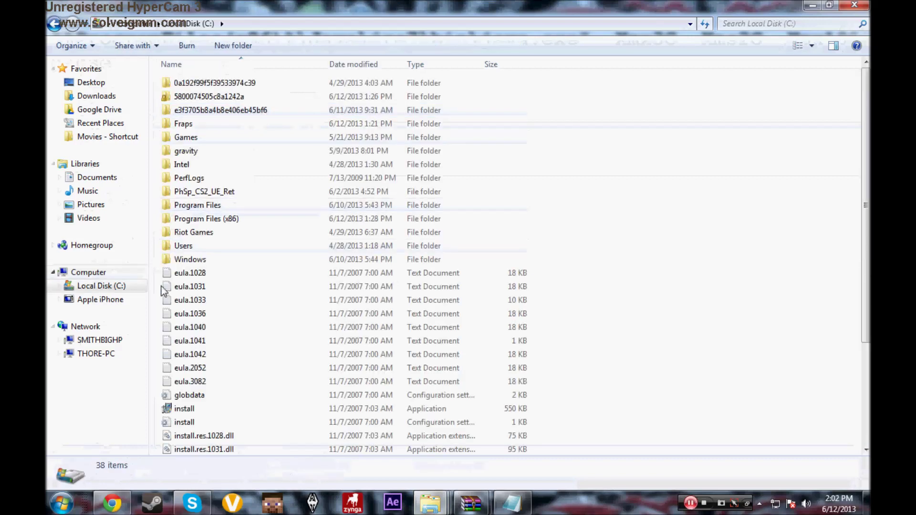
{"action": "left_click", "coordinate": [222, 222]}
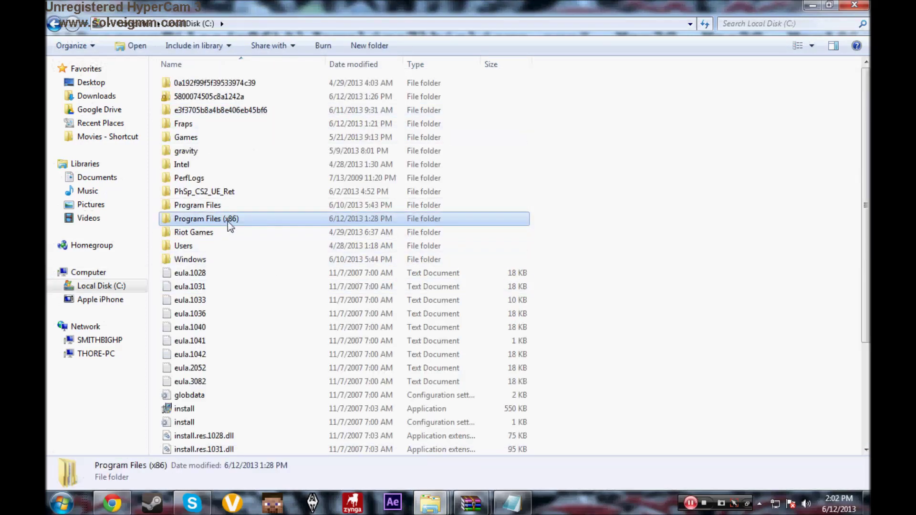
{"action": "double_click", "coordinate": [228, 222]}
{"action": "left_click", "coordinate": [250, 98]}
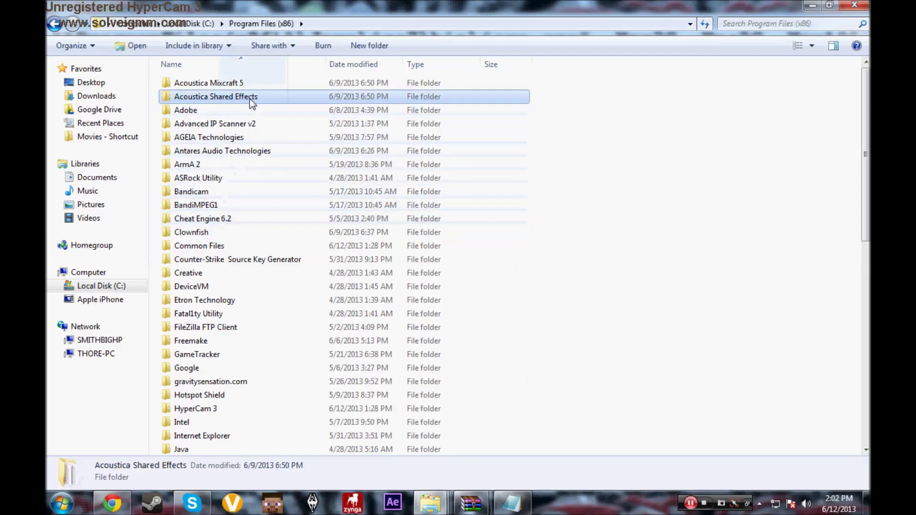
{"action": "type", "text": "je"}
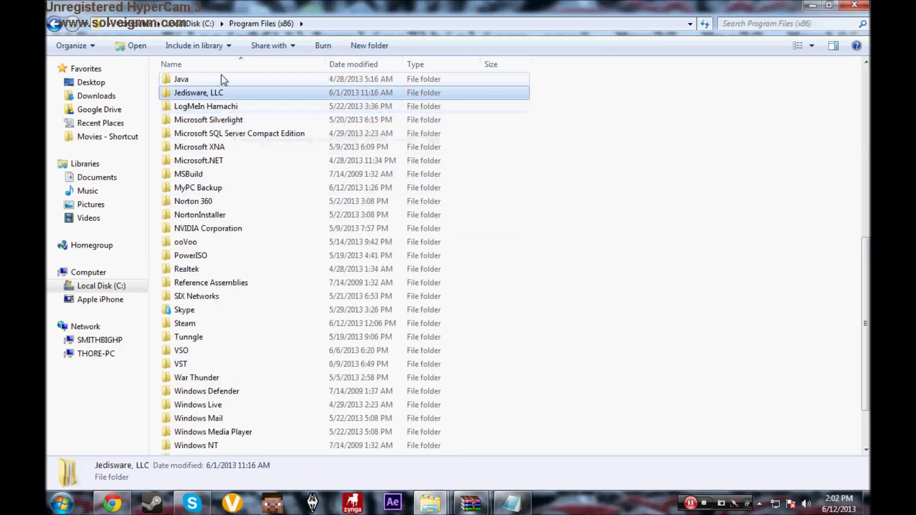
{"action": "left_click", "coordinate": [209, 79]}
{"action": "key", "text": "BackSpace"}
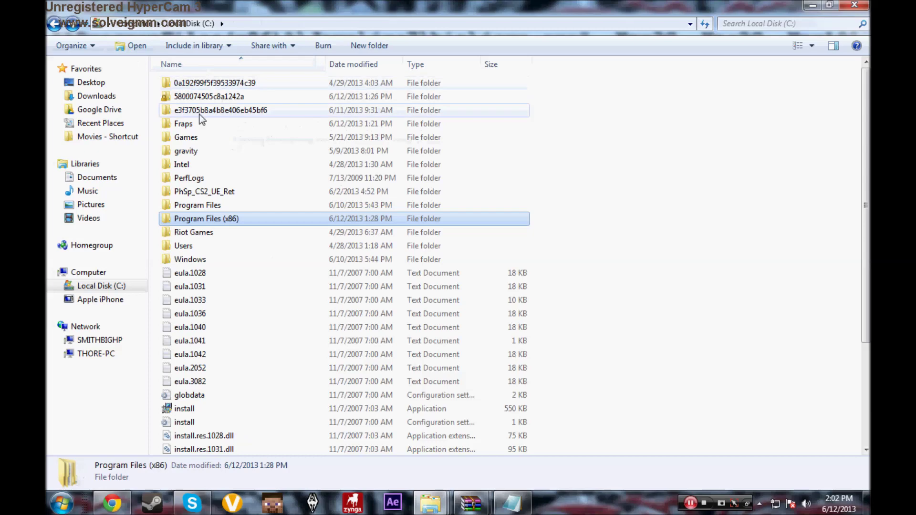
Check the Program Files folder on drive C for a Java folder, then go back and select Program Files (x86).
{"action": "double_click", "coordinate": [231, 204]}
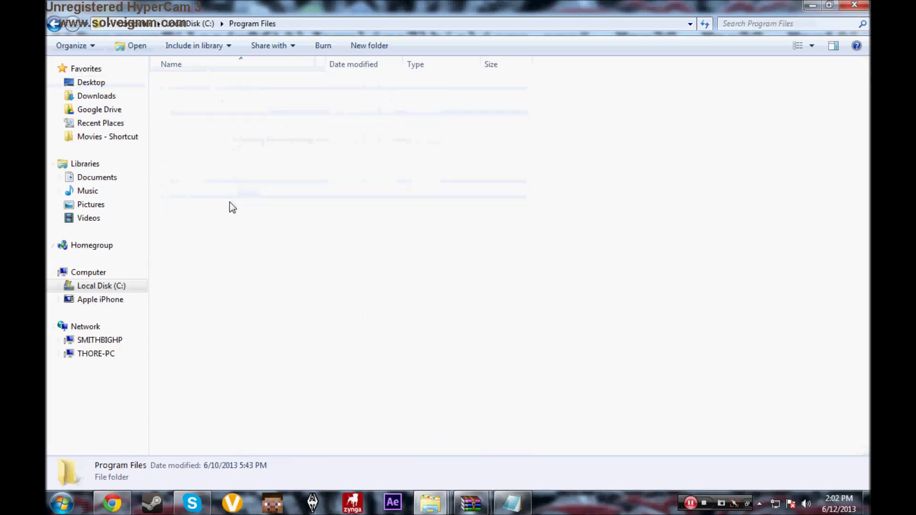
{"action": "left_click", "coordinate": [235, 179]}
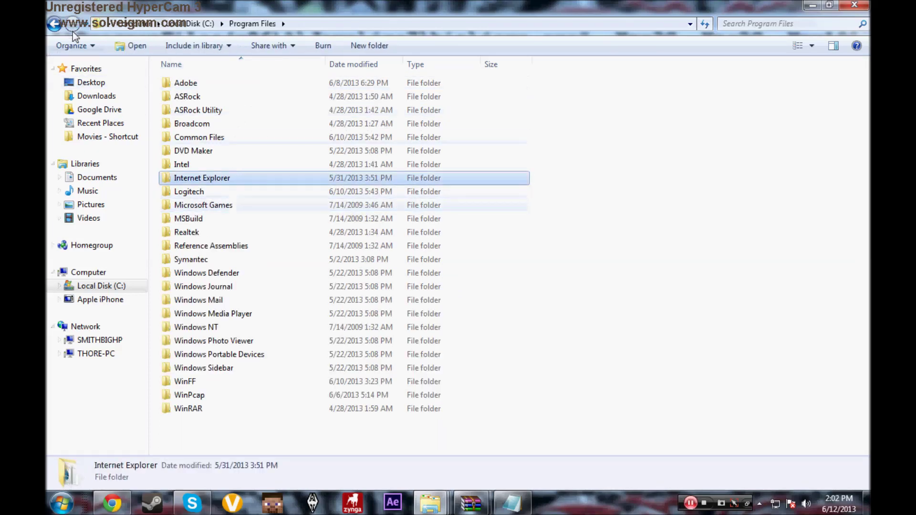
{"action": "left_click", "coordinate": [57, 24]}
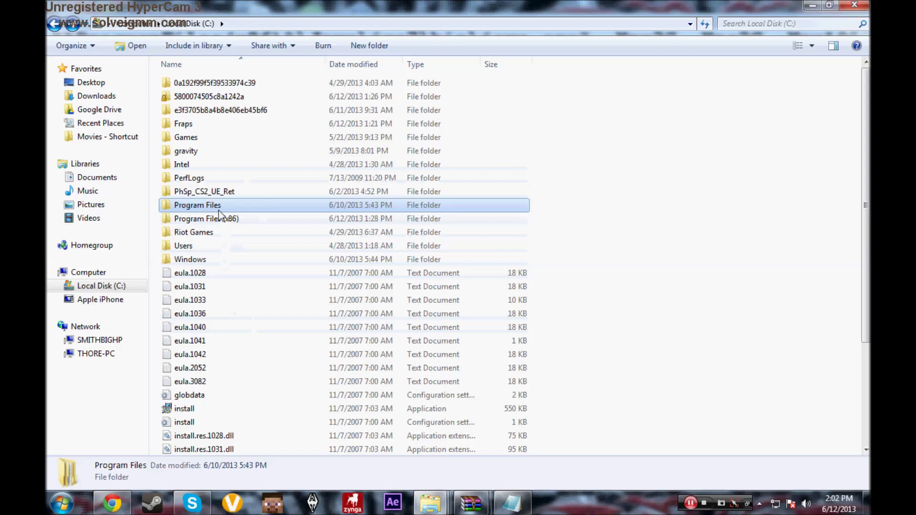
{"action": "left_click", "coordinate": [179, 222]}
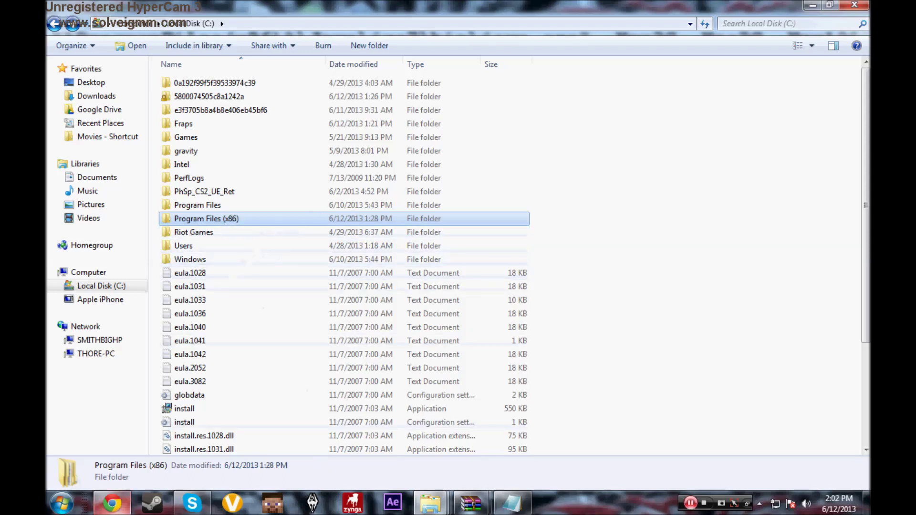
Return to the launch text in Notepad, highlight the (x86) part of the Java path, and select the entire text.
{"action": "left_click", "coordinate": [511, 503]}
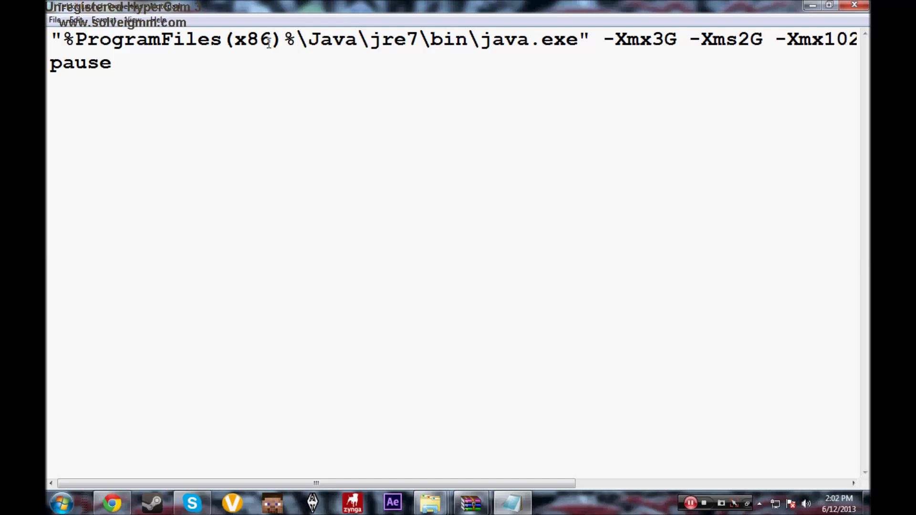
{"action": "left_click_drag", "start_coordinate": [284, 41], "coordinate": [229, 36]}
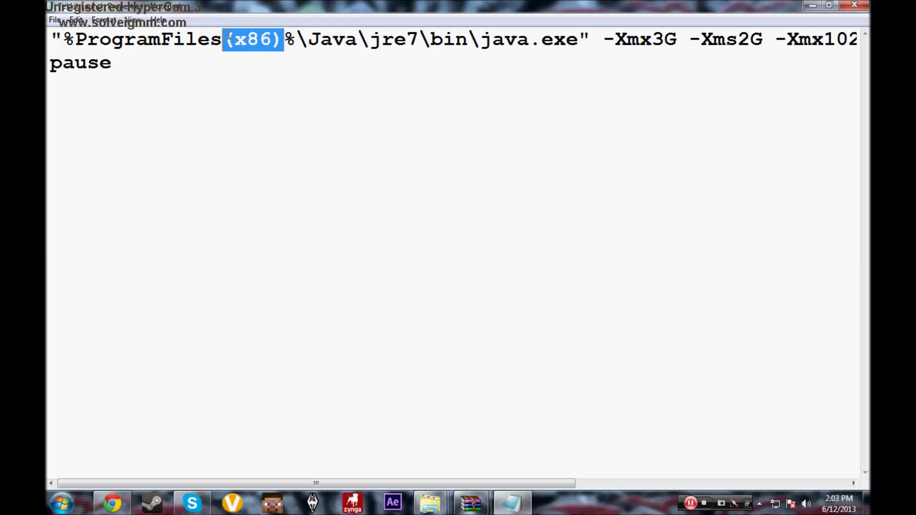
{"action": "left_click", "coordinate": [287, 41]}
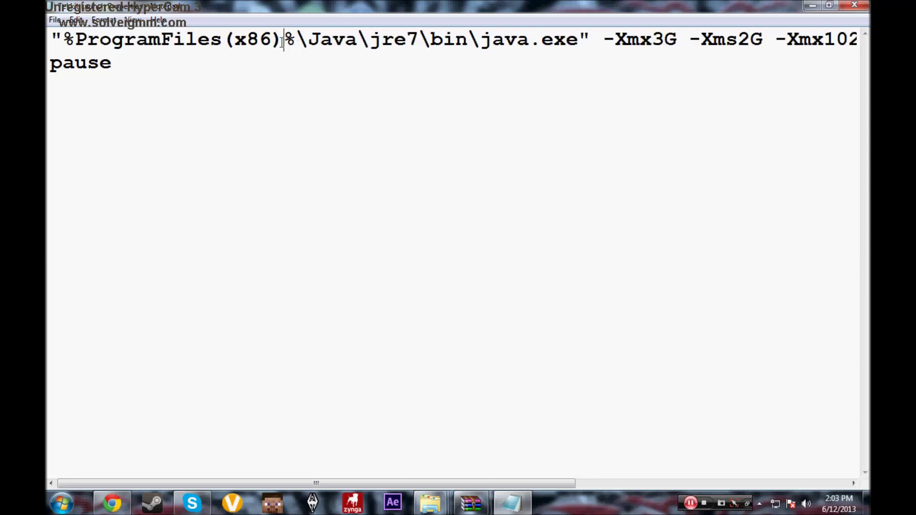
{"action": "left_click_drag", "start_coordinate": [284, 41], "coordinate": [223, 39]}
{"action": "left_click", "coordinate": [298, 45]}
{"action": "left_click_drag", "start_coordinate": [330, 487], "coordinate": [269, 401]}
{"action": "key", "text": "ctrl+a"}
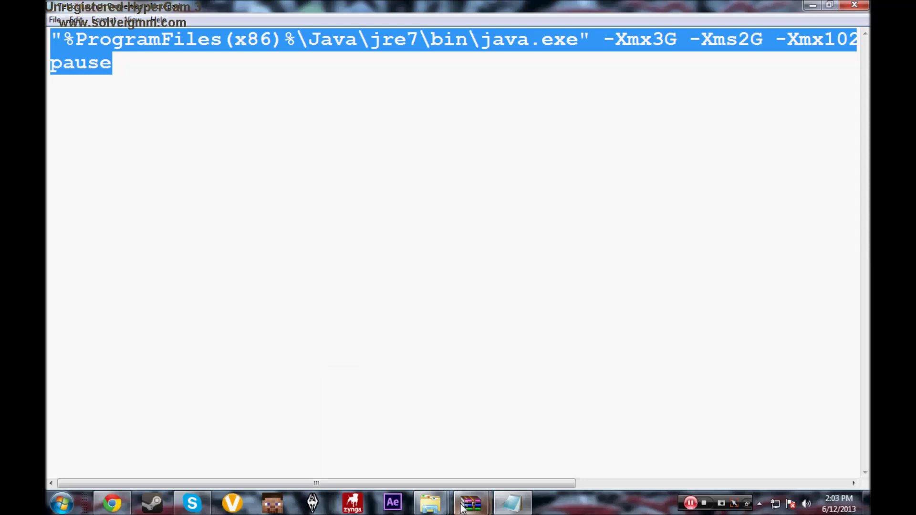
Minimize Notepad, open the Tekkit 2 folder from the desktop, and view the Computer window before minimizing it.
{"action": "mouse_move", "coordinate": [431, 501]}
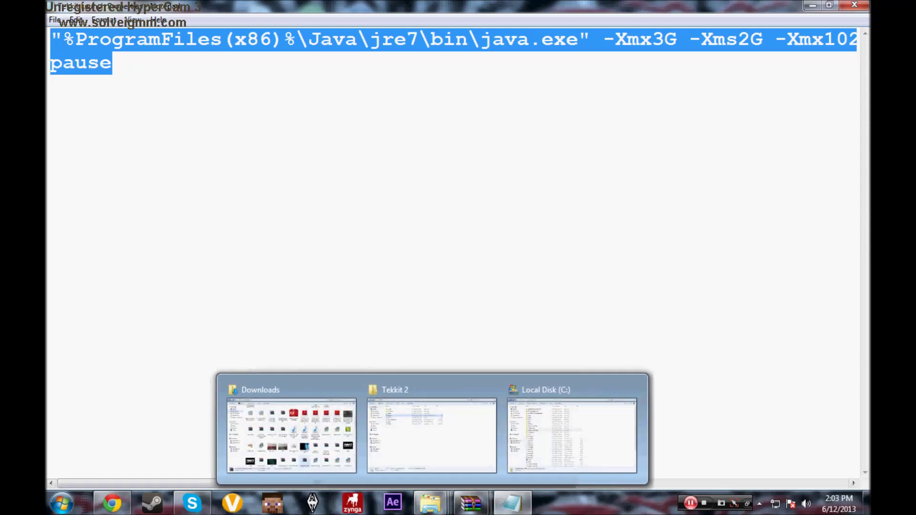
{"action": "left_click", "coordinate": [817, 6]}
{"action": "left_click", "coordinate": [811, 7]}
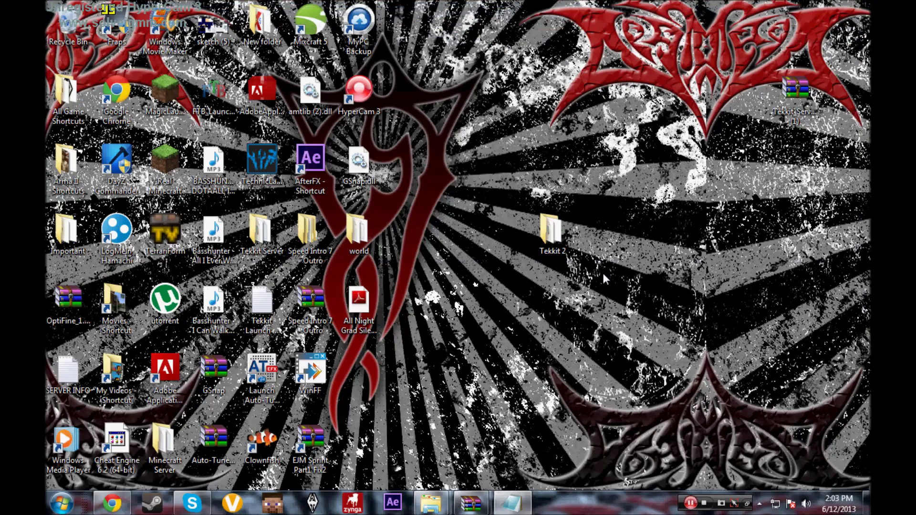
{"action": "double_click", "coordinate": [551, 231]}
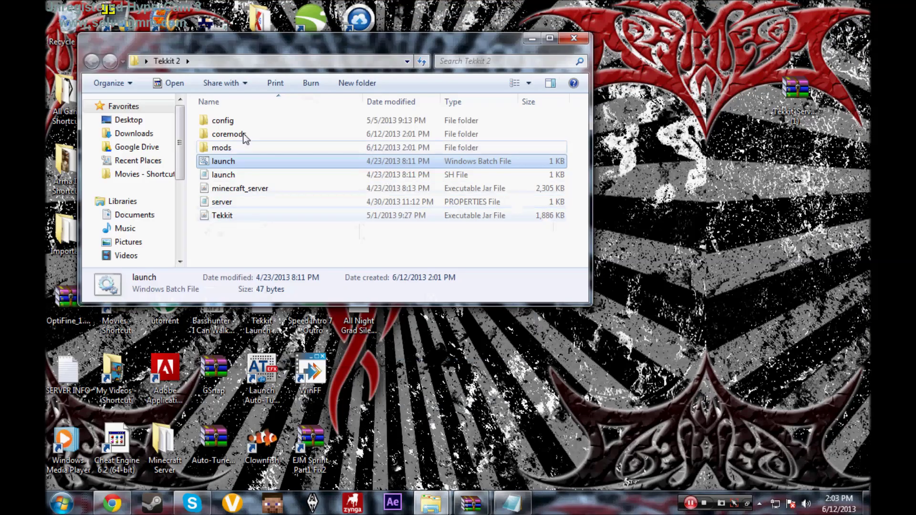
{"action": "left_click", "coordinate": [69, 501]}
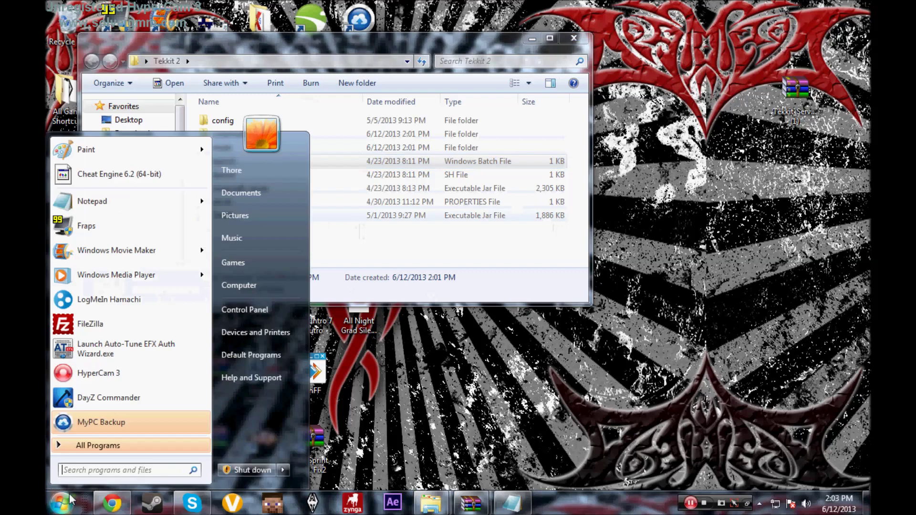
{"action": "left_click", "coordinate": [242, 283]}
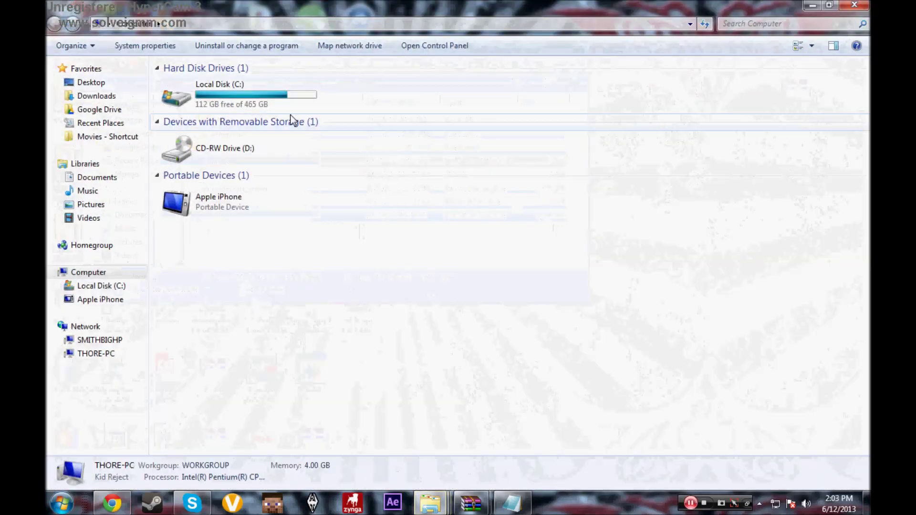
{"action": "left_click", "coordinate": [813, 6]}
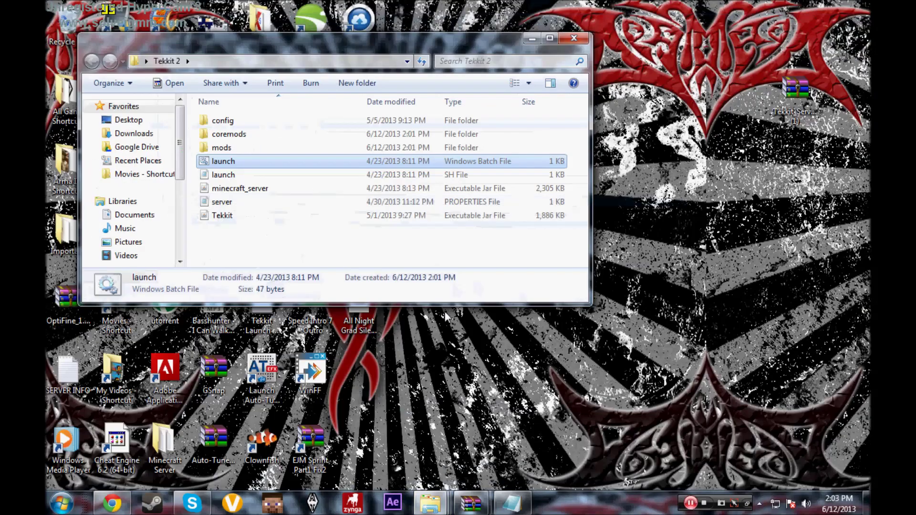
Return to the launch text in Notepad and examine the memory arguments along its first line.
{"action": "mouse_move", "coordinate": [476, 512]}
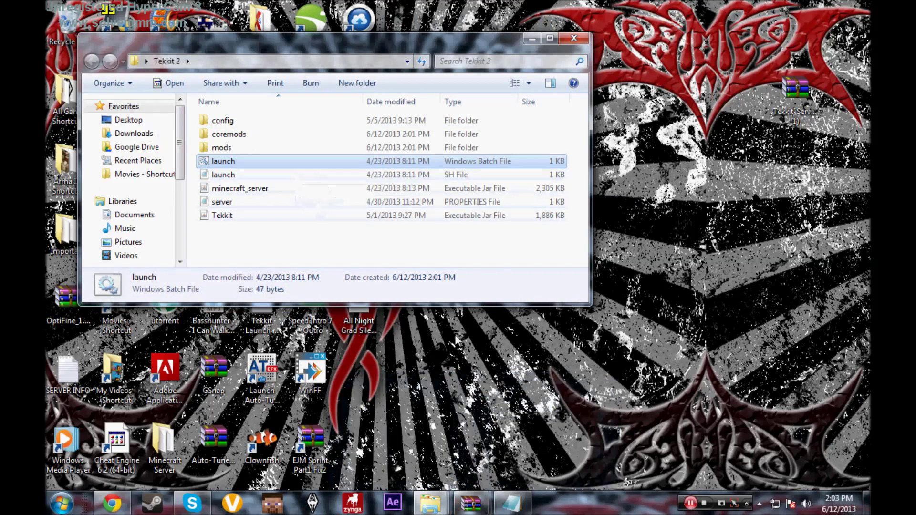
{"action": "left_click", "coordinate": [512, 504]}
{"action": "left_click_drag", "start_coordinate": [713, 75], "coordinate": [862, 42]}
{"action": "left_click", "coordinate": [550, 72]}
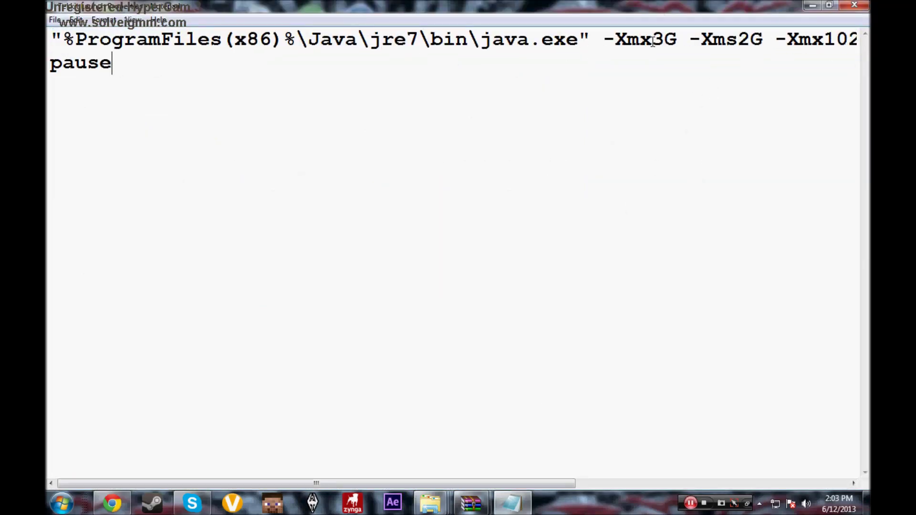
{"action": "left_click", "coordinate": [702, 40]}
{"action": "key", "text": "Right"}
{"action": "key", "text": "Right"}
{"action": "key", "text": "Right"}
{"action": "key", "text": "Right"}
{"action": "key", "text": "Right"}
{"action": "key", "text": "Right"}
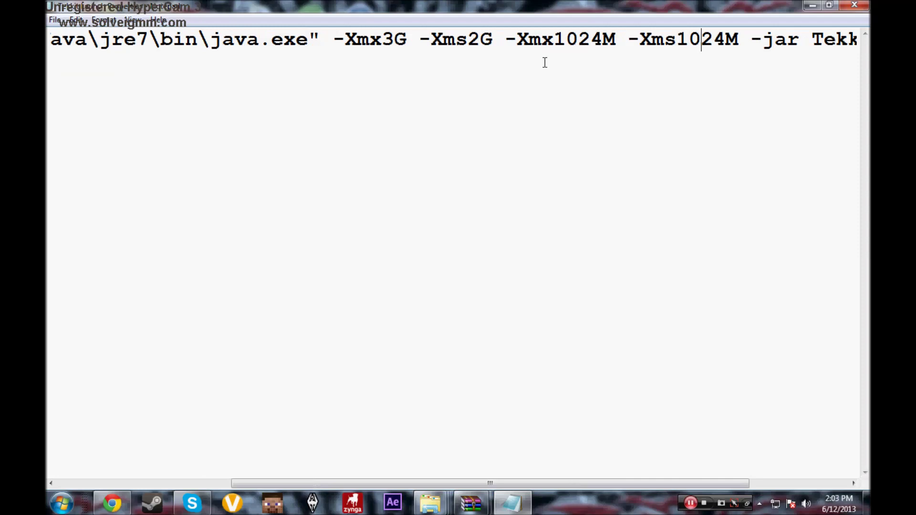
{"action": "key", "text": "Right"}
{"action": "key", "text": "Right"}
{"action": "key", "text": "Right"}
{"action": "key", "text": "Right"}
{"action": "key", "text": "Right"}
{"action": "key", "text": "Right"}
{"action": "key", "text": "Right"}
Change the second -Xmx argument in the launch line to 768M.
{"action": "left_click", "coordinate": [592, 37]}
{"action": "key", "text": "Delete"}
{"action": "key", "text": "BackSpace"}
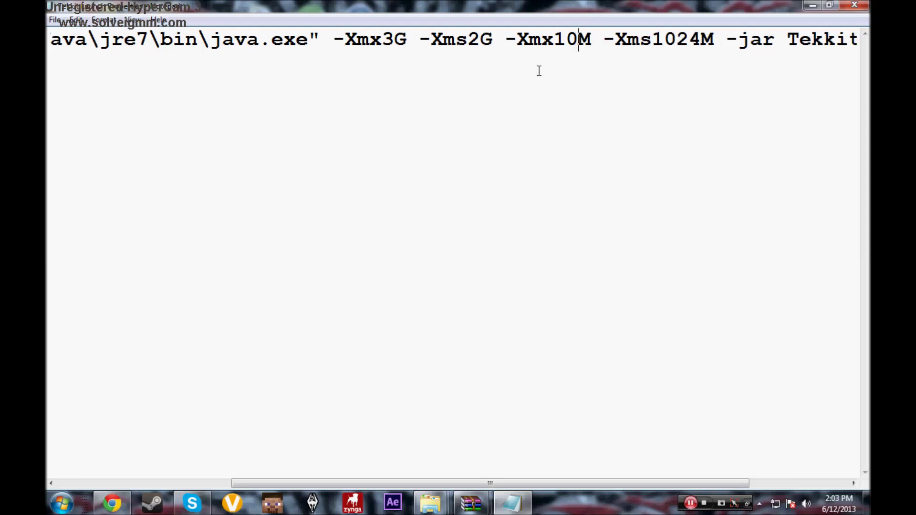
{"action": "key", "text": "BackSpace"}
{"action": "key", "text": "BackSpace"}
{"action": "type", "text": "7"}
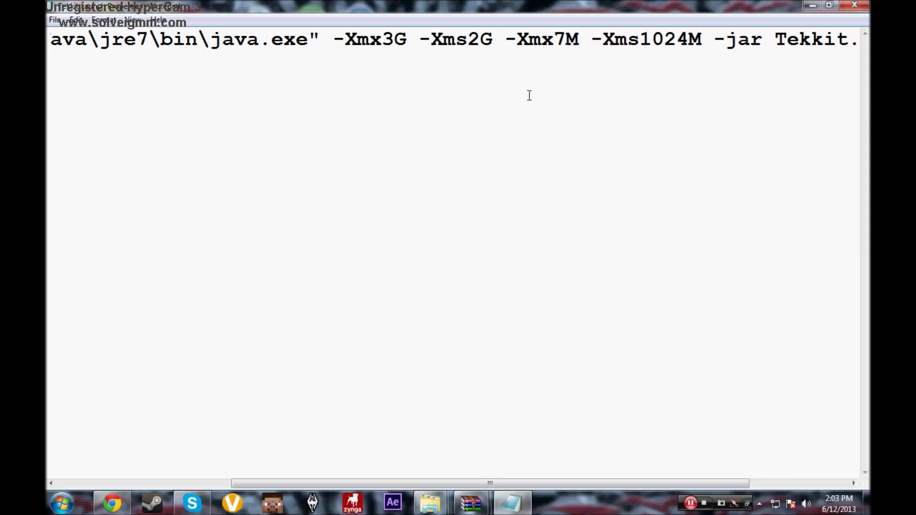
{"action": "type", "text": "68"}
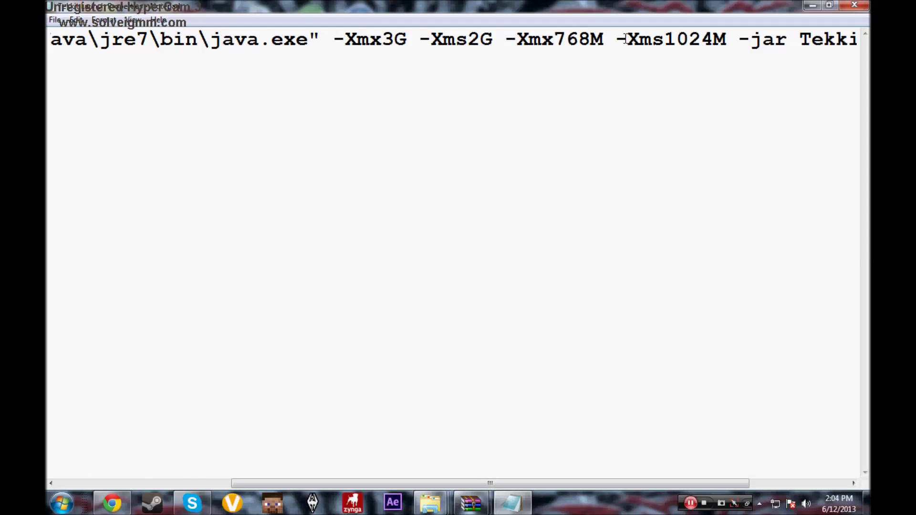
Change the second -Xms argument to 768M and then restore it to 1024M.
{"action": "left_click", "coordinate": [715, 40]}
{"action": "key", "text": "BackSpace"}
{"action": "key", "text": "BackSpace"}
{"action": "key", "text": "BackSpace"}
{"action": "key", "text": "BackSpace"}
{"action": "type", "text": "768"}
{"action": "key", "text": "BackSpace"}
{"action": "key", "text": "BackSpace"}
{"action": "key", "text": "BackSpace"}
{"action": "type", "text": "1024"}
Set the second -Xmx argument back to 1024M.
{"action": "left_click", "coordinate": [589, 43]}
{"action": "key", "text": "BackSpace"}
{"action": "key", "text": "BackSpace"}
{"action": "key", "text": "BackSpace"}
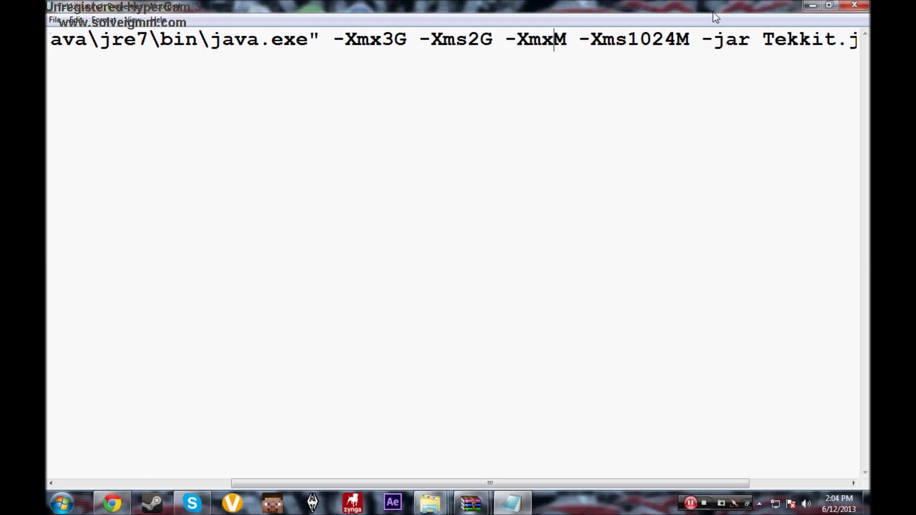
{"action": "type", "text": "1024"}
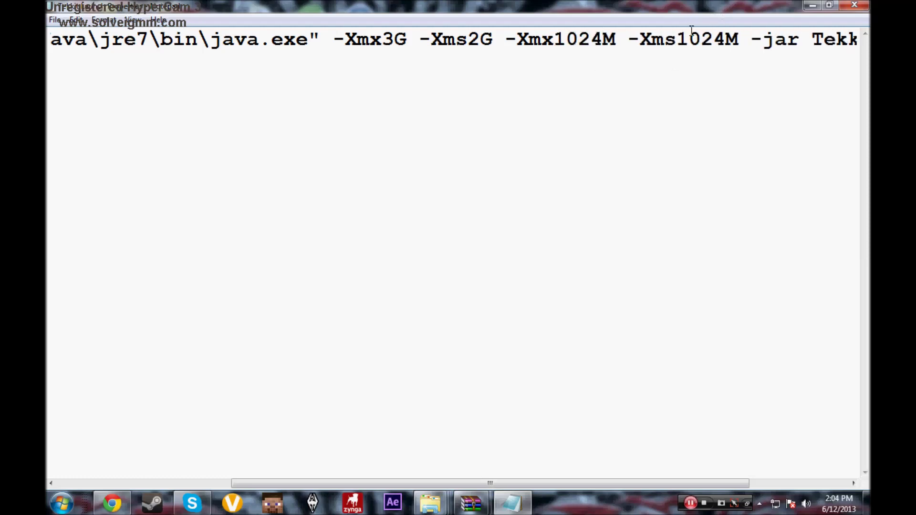
Change the second -Xmx argument in the launch line to 2048M.
{"action": "key", "text": "BackSpace"}
{"action": "key", "text": "BackSpace"}
{"action": "key", "text": "BackSpace"}
{"action": "key", "text": "BackSpace"}
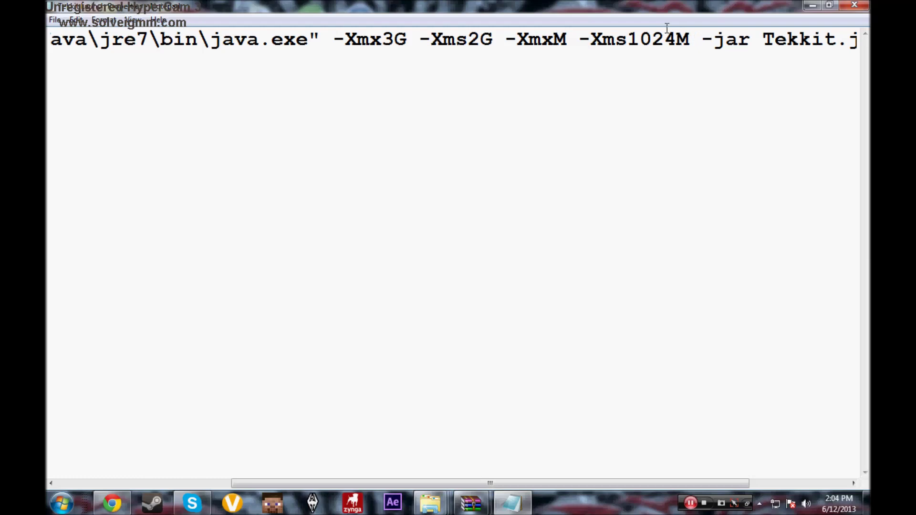
{"action": "type", "text": "2048"}
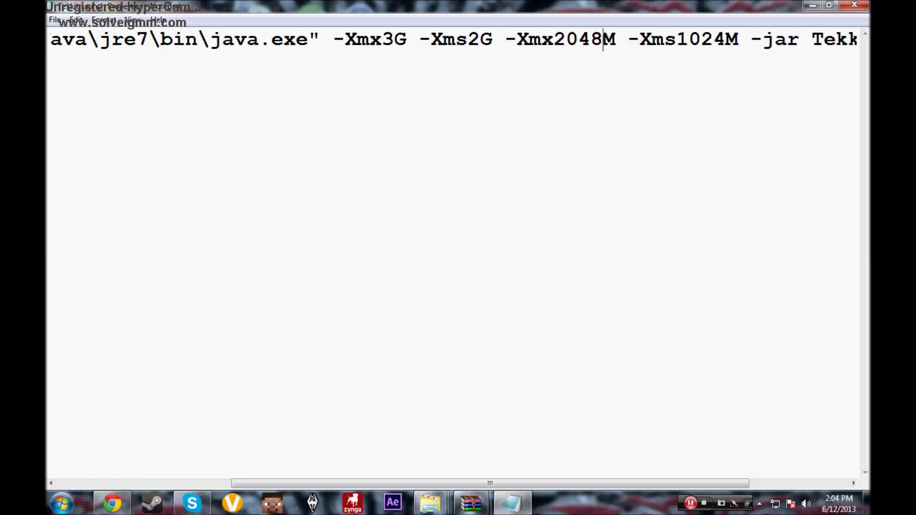
Replace the second -Xmx value with 1024, keeping the M suffix.
{"action": "key", "text": "BackSpace"}
{"action": "key", "text": "BackSpace"}
{"action": "key", "text": "BackSpace"}
{"action": "key", "text": "BackSpace"}
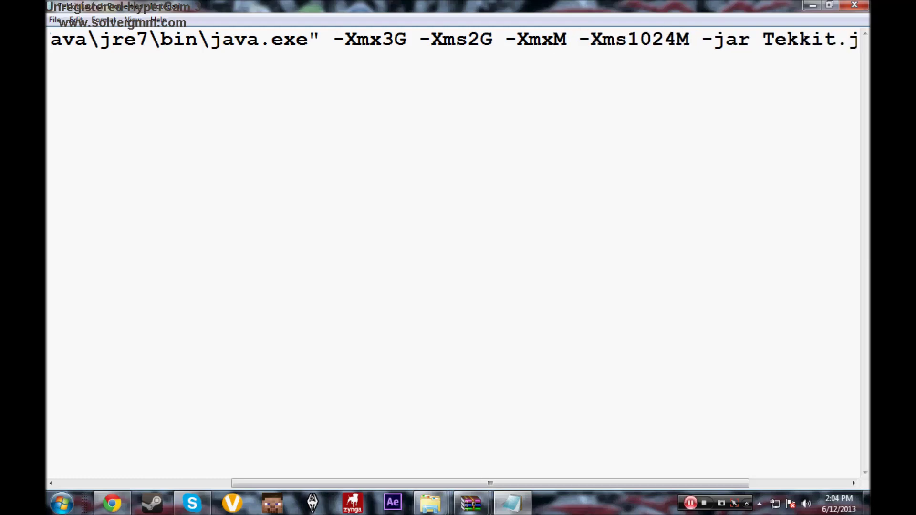
{"action": "type", "text": "1024"}
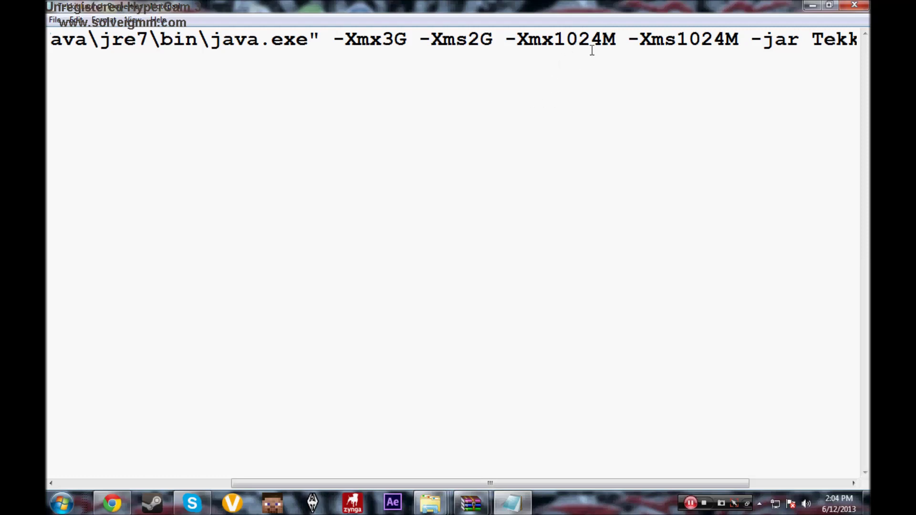
Copy the complete launch text, including the pause line, from the Tekkit Launch Properties file and minimise that file.
{"action": "left_click", "coordinate": [162, 71]}
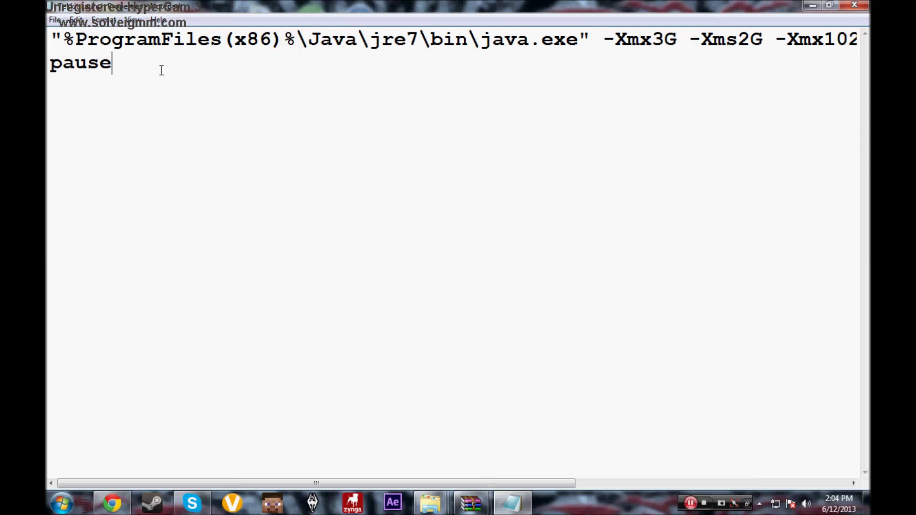
{"action": "left_click_drag", "start_coordinate": [162, 70], "coordinate": [46, 39]}
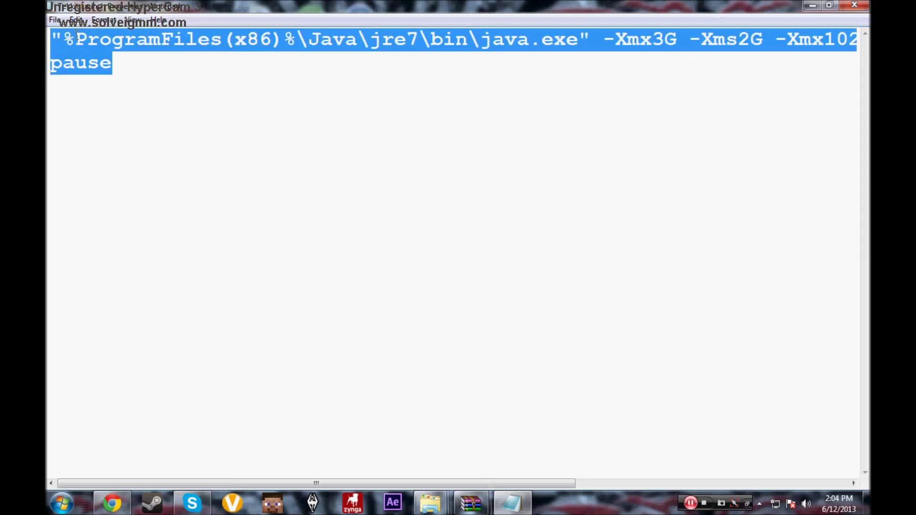
{"action": "right_click", "coordinate": [76, 33]}
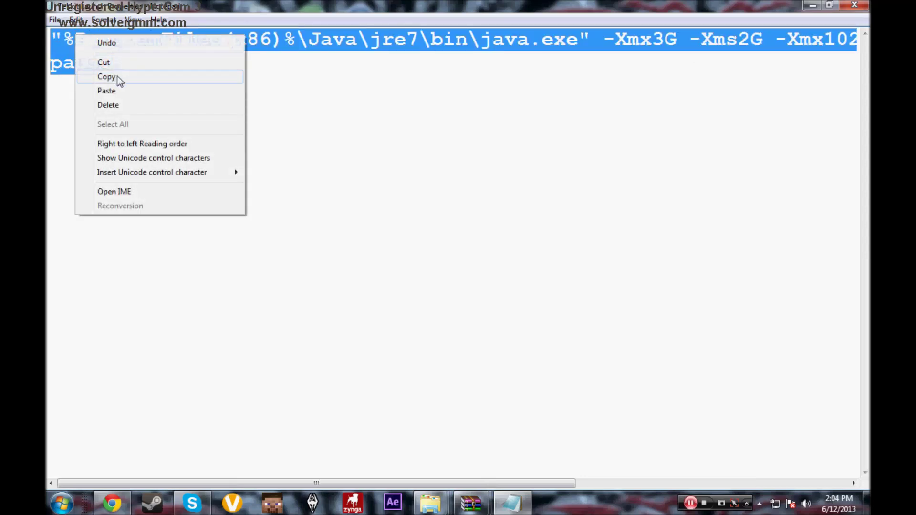
{"action": "left_click", "coordinate": [117, 76]}
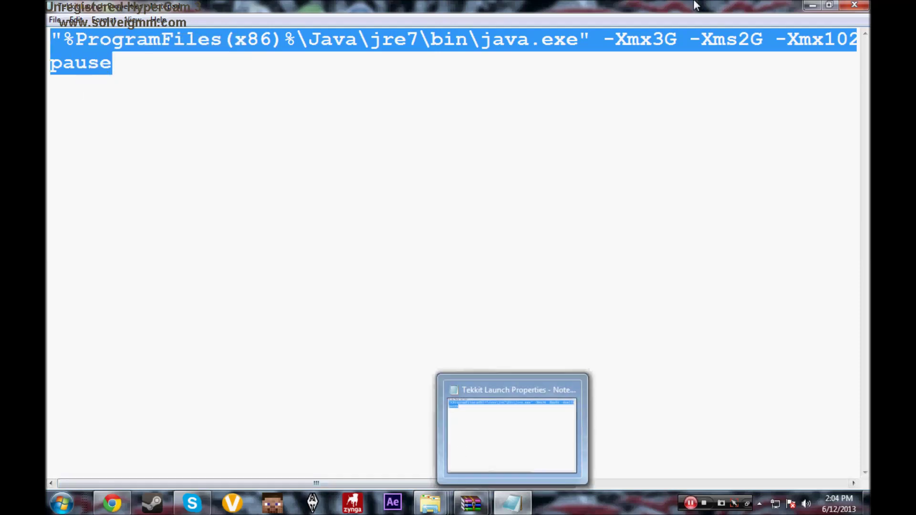
{"action": "left_click", "coordinate": [811, 7]}
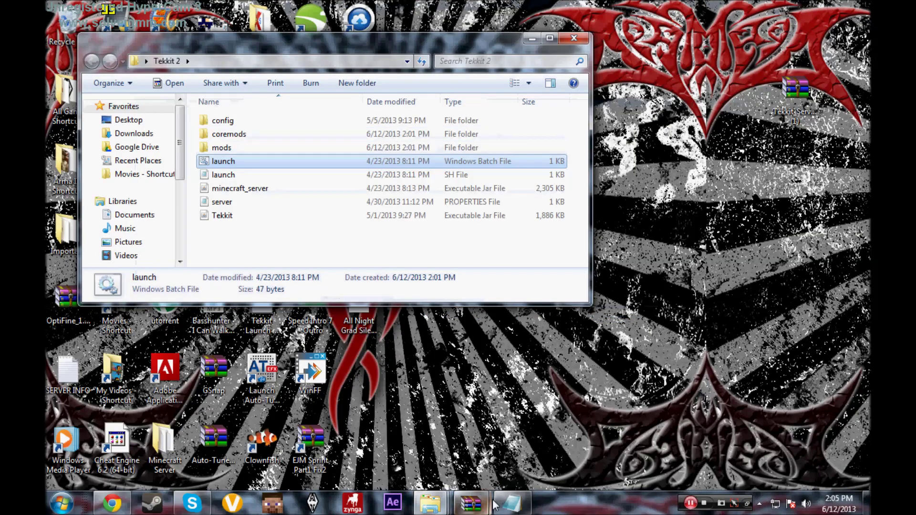
{"action": "mouse_move", "coordinate": [512, 504]}
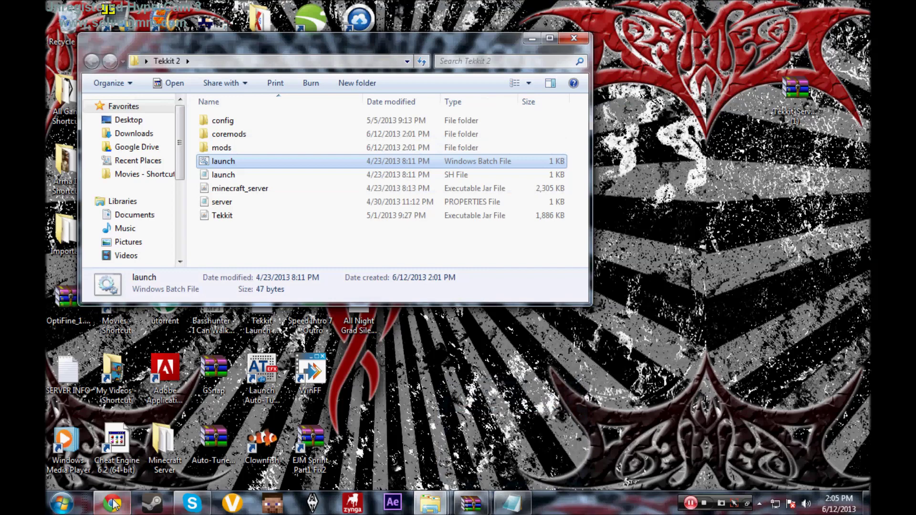
{"action": "left_click", "coordinate": [162, 411]}
{"action": "left_click", "coordinate": [221, 7]}
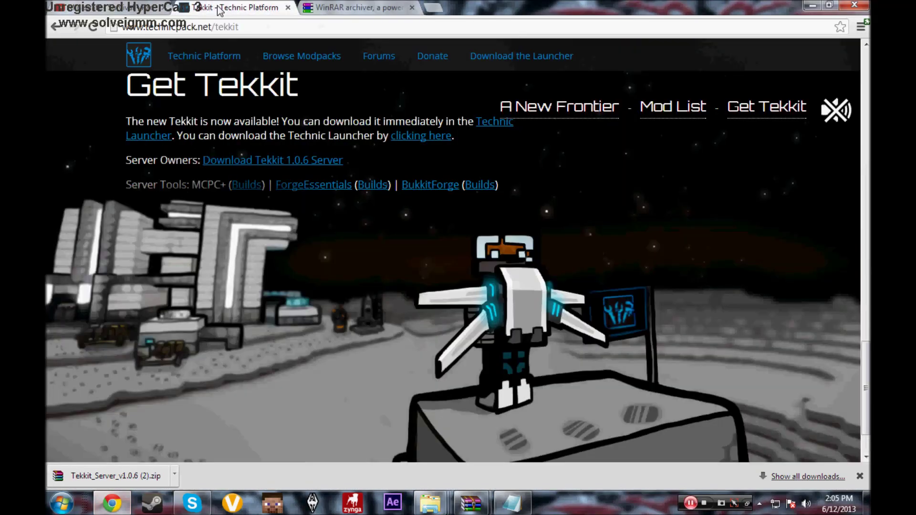
{"action": "left_click", "coordinate": [95, 5]}
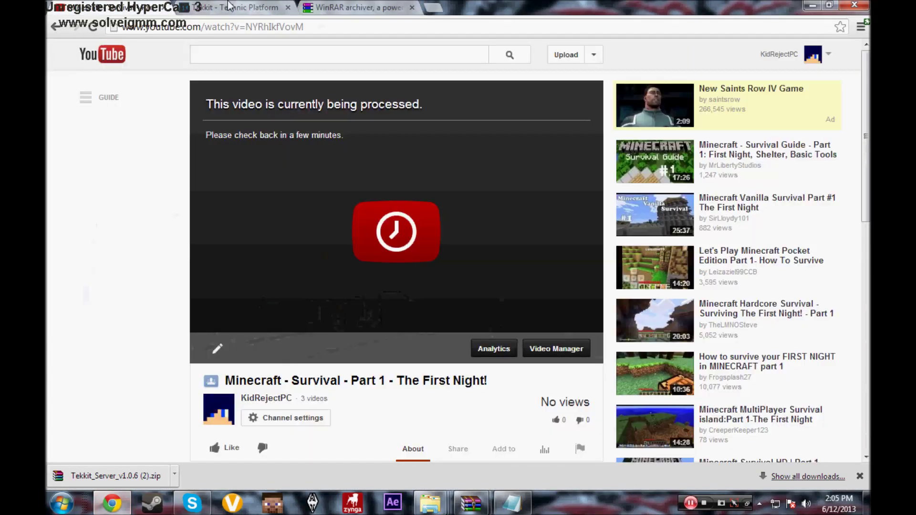
{"action": "left_click", "coordinate": [218, 7]}
{"action": "left_click", "coordinate": [805, 4]}
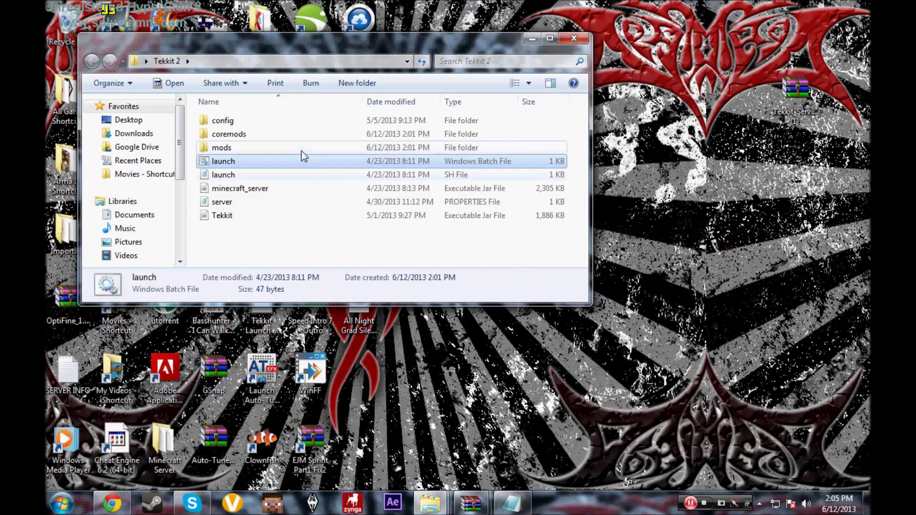
Open the launch batch file in Tekkit 2 for editing and replace its entire contents with the copied Java launch text.
{"action": "right_click", "coordinate": [287, 164]}
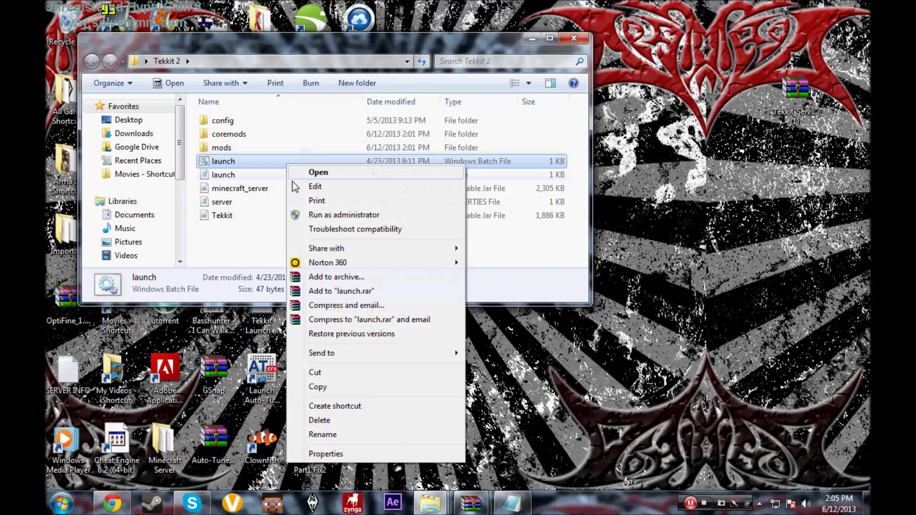
{"action": "left_click", "coordinate": [332, 186]}
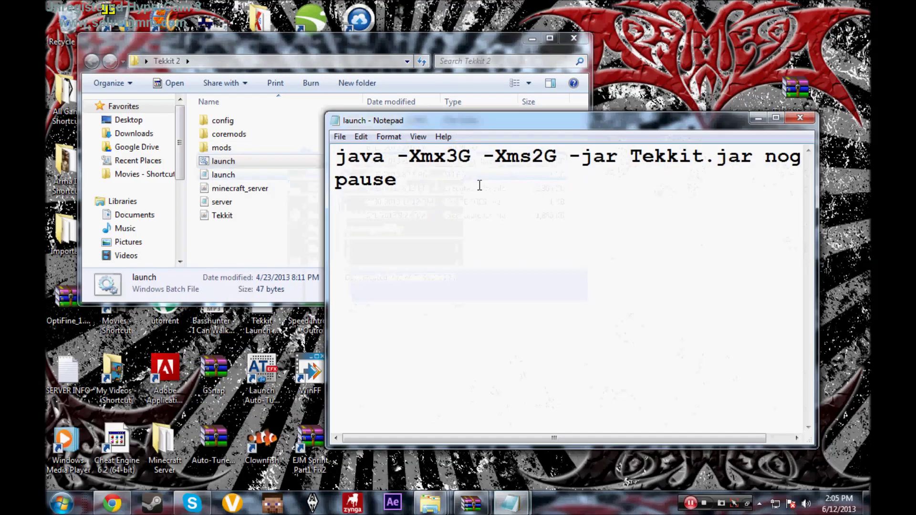
{"action": "left_click_drag", "start_coordinate": [635, 180], "coordinate": [308, 119]}
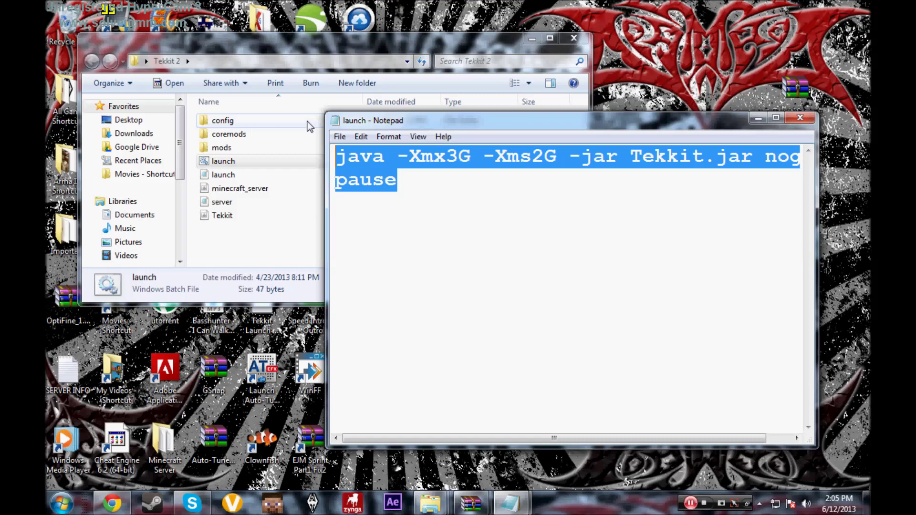
{"action": "key", "text": "ctrl+v"}
{"action": "right_click", "coordinate": [435, 157]}
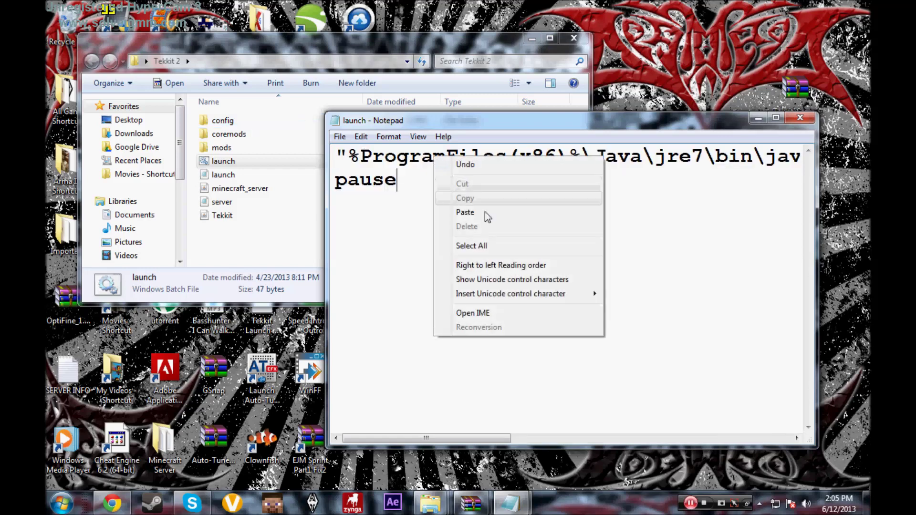
{"action": "left_click", "coordinate": [718, 189]}
Review the pasted launch line in the batch file up to its second -Xmx argument.
{"action": "left_click_drag", "start_coordinate": [658, 181], "coordinate": [410, 157]}
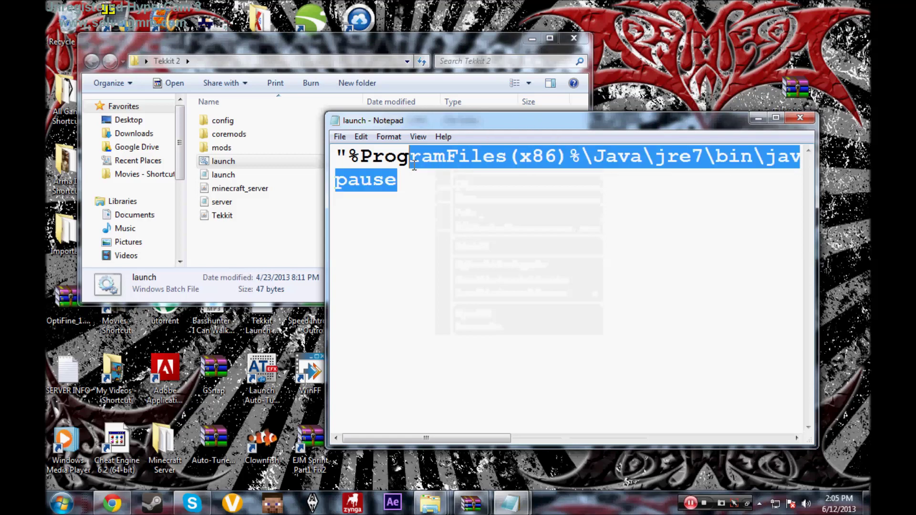
{"action": "left_click", "coordinate": [562, 156]}
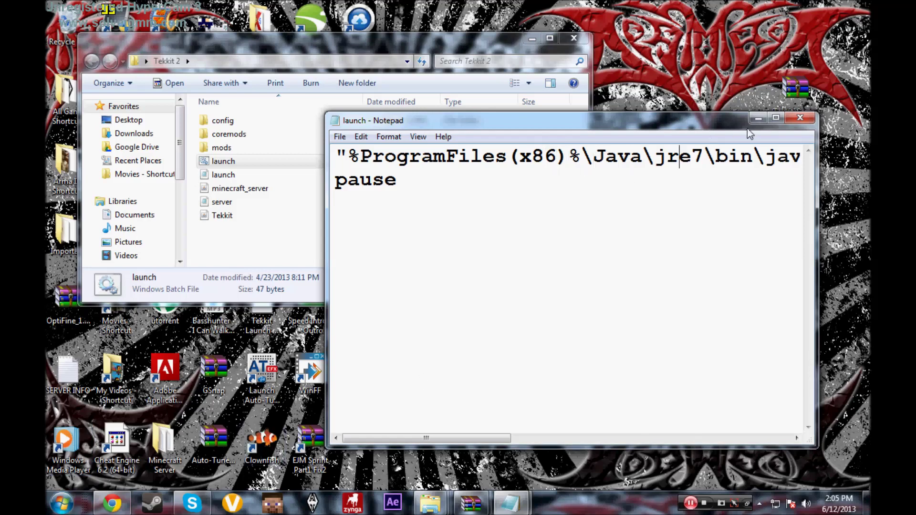
{"action": "key", "text": "Right"}
{"action": "key", "text": "Right"}
{"action": "key", "text": "Right"}
{"action": "key", "text": "Right"}
{"action": "key", "text": "Right"}
{"action": "key", "text": "Right"}
{"action": "key", "text": "Right"}
{"action": "key", "text": "Right"}
{"action": "key", "text": "Right"}
{"action": "key", "text": "Right"}
{"action": "key", "text": "Right"}
{"action": "key", "text": "Right"}
{"action": "key", "text": "Right"}
{"action": "key", "text": "Right"}
{"action": "key", "text": "Right"}
{"action": "key", "text": "Right"}
{"action": "key", "text": "Right"}
{"action": "key", "text": "Right"}
{"action": "key", "text": "Right"}
{"action": "key", "text": "Right"}
{"action": "key", "text": "Right"}
{"action": "key", "text": "Right"}
{"action": "key", "text": "Right"}
{"action": "key", "text": "Right"}
{"action": "key", "text": "Right"}
{"action": "key", "text": "Right"}
{"action": "key", "text": "Right"}
{"action": "key", "text": "Right"}
{"action": "key", "text": "Right"}
{"action": "key", "text": "Right"}
{"action": "key", "text": "Right"}
{"action": "key", "text": "Right"}
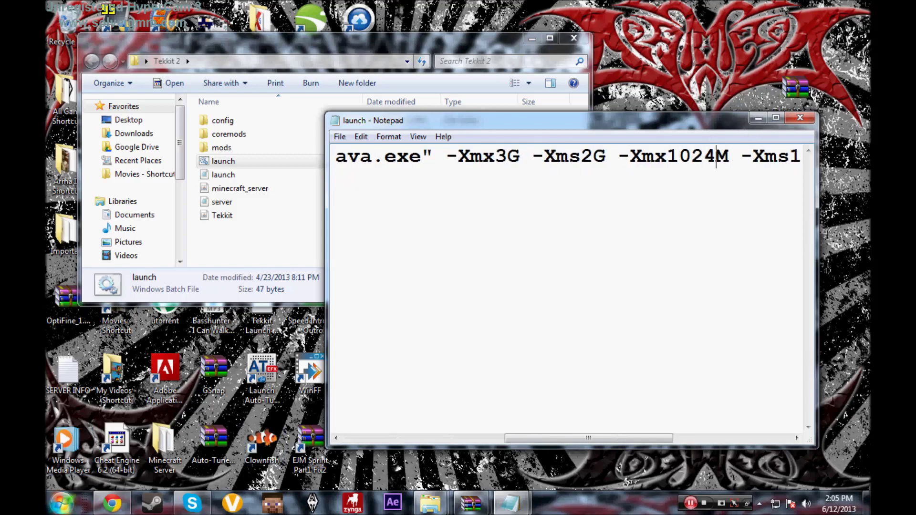
Check the computer's installed memory in the Windows system properties, and close them again.
{"action": "left_click", "coordinate": [61, 503]}
{"action": "right_click", "coordinate": [259, 278]}
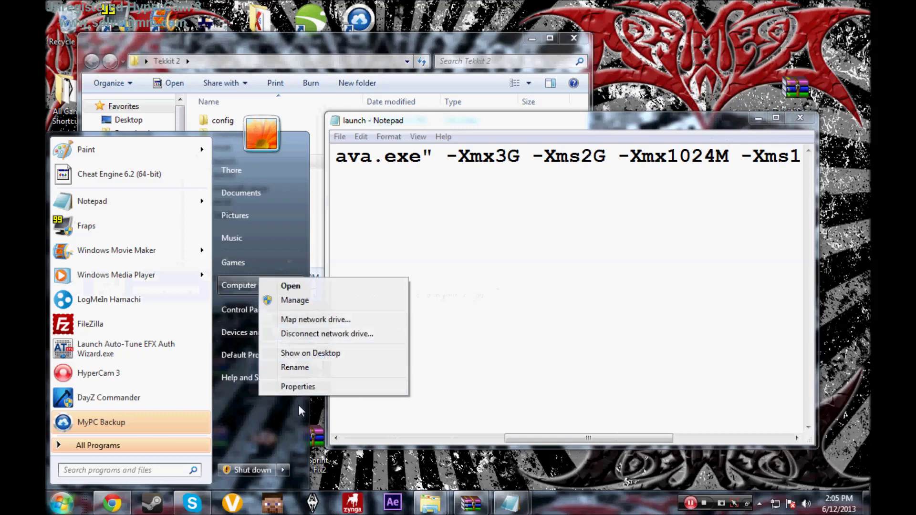
{"action": "left_click", "coordinate": [298, 387]}
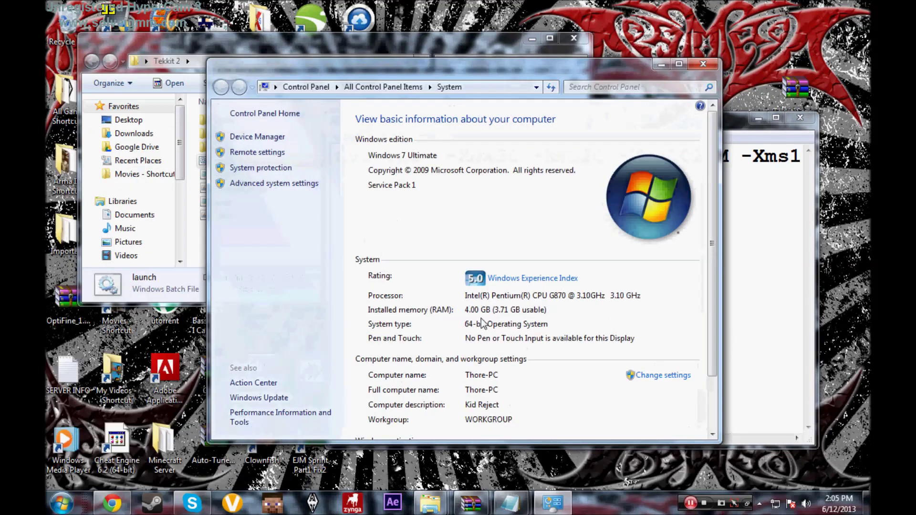
{"action": "left_click", "coordinate": [704, 63]}
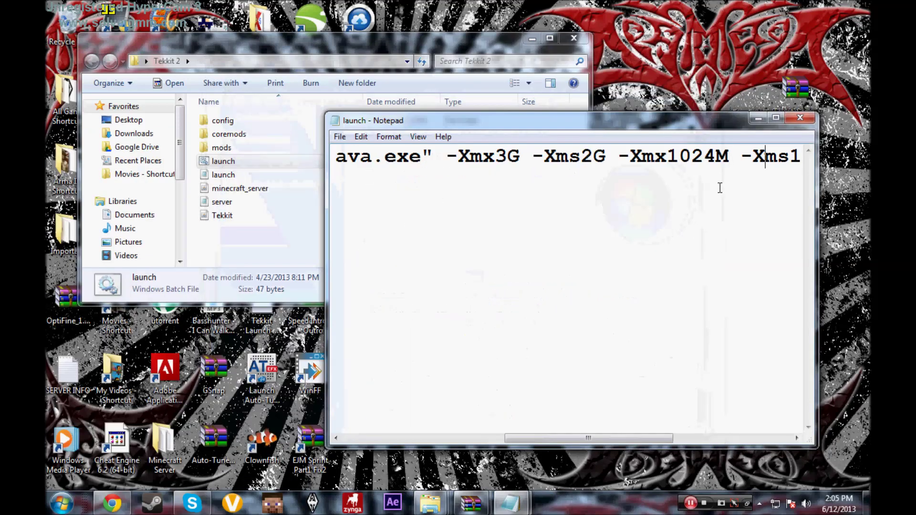
Check the rest of the launch line through the second -Xms argument, then save and close the launch batch file.
{"action": "key", "text": "Right"}
{"action": "key", "text": "Right"}
{"action": "key", "text": "Right"}
{"action": "key", "text": "Right"}
{"action": "key", "text": "Right"}
{"action": "key", "text": "Right"}
{"action": "key", "text": "Right"}
{"action": "key", "text": "Right"}
{"action": "key", "text": "Right"}
{"action": "key", "text": "Right"}
{"action": "key", "text": "Right"}
{"action": "key", "text": "Right"}
{"action": "key", "text": "Right"}
{"action": "key", "text": "Right"}
{"action": "key", "text": "Right"}
{"action": "key", "text": "Right"}
{"action": "key", "text": "Right"}
{"action": "key", "text": "Right"}
{"action": "key", "text": "Right"}
{"action": "key", "text": "Right"}
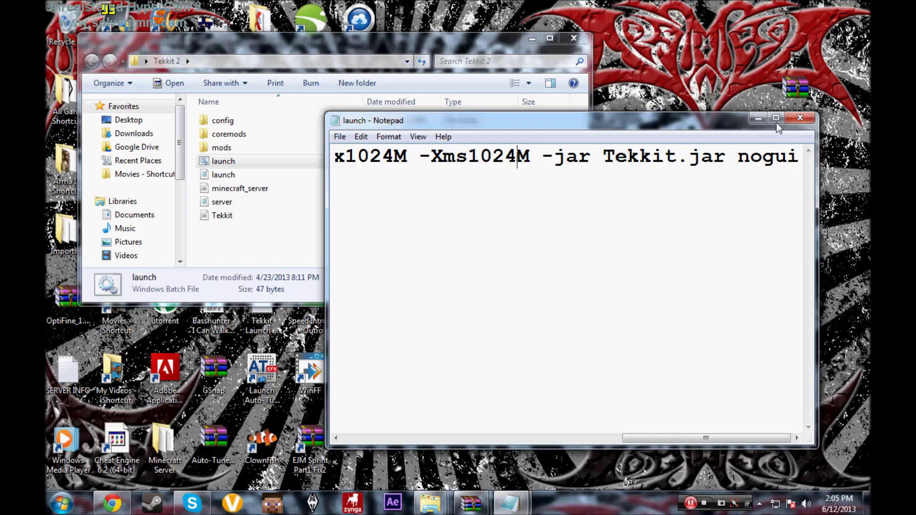
{"action": "left_click", "coordinate": [340, 137]}
{"action": "left_click", "coordinate": [361, 180]}
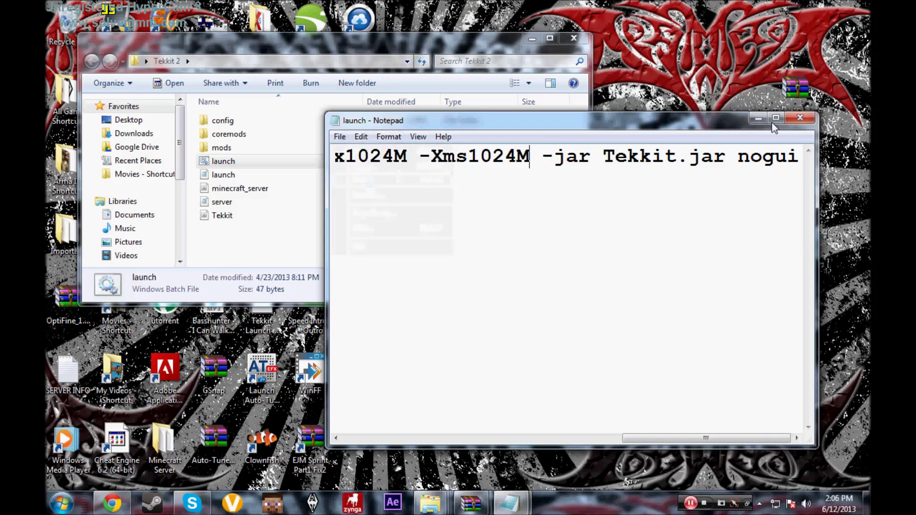
{"action": "left_click", "coordinate": [801, 118]}
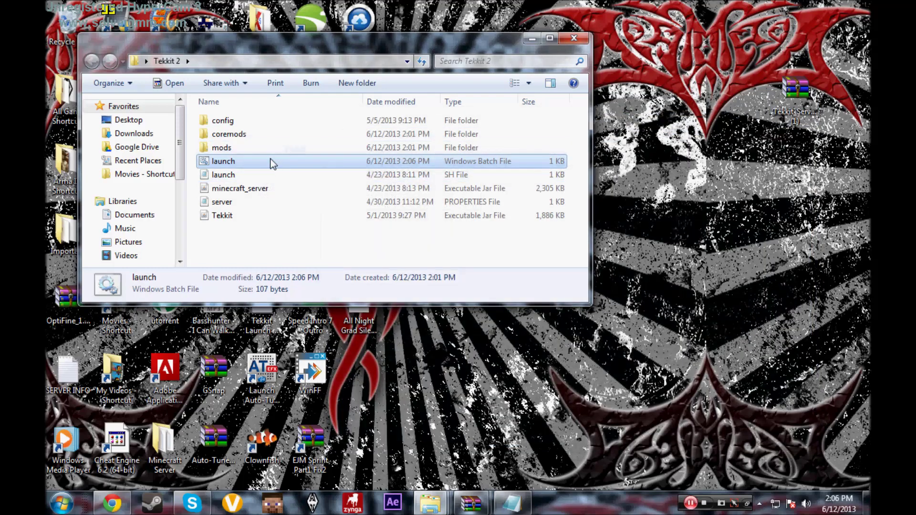
Look through the files of the existing Tekkit Server folder on the desktop and minimise its window.
{"action": "left_click", "coordinate": [538, 39]}
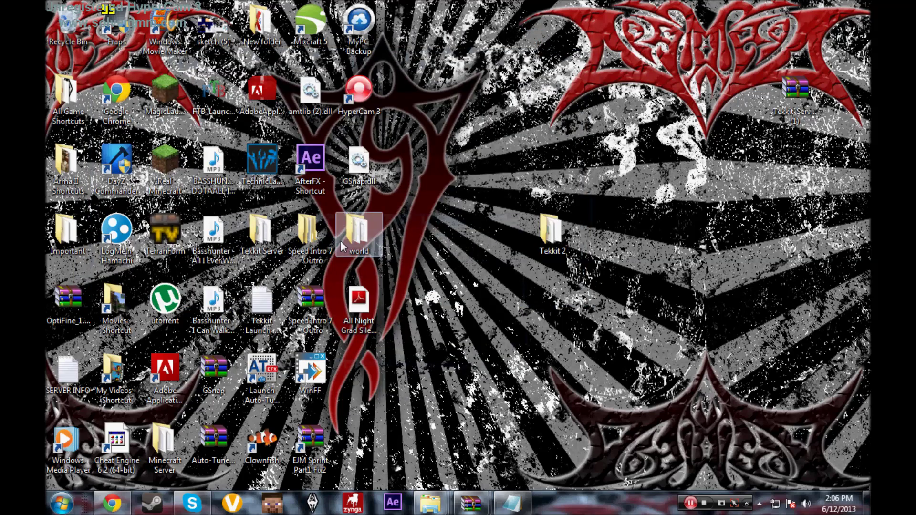
{"action": "double_click", "coordinate": [280, 236]}
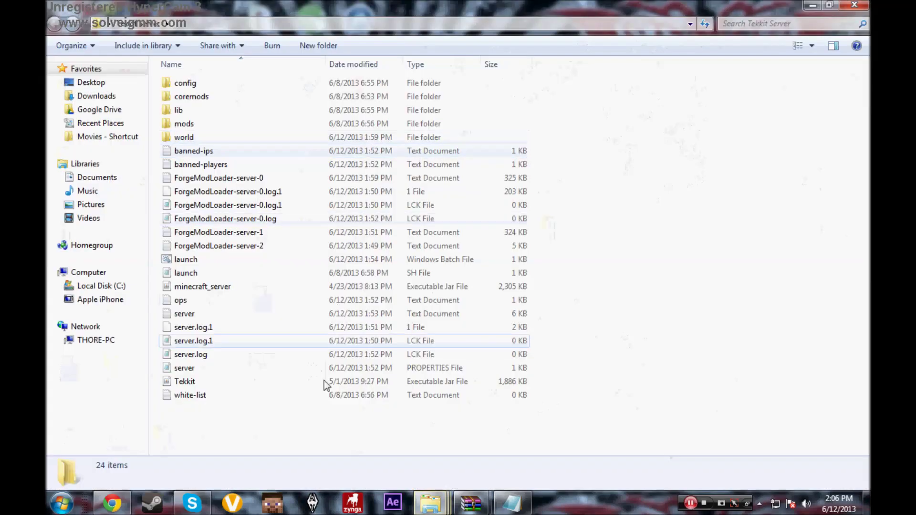
{"action": "left_click_drag", "start_coordinate": [757, 427], "coordinate": [616, 311]}
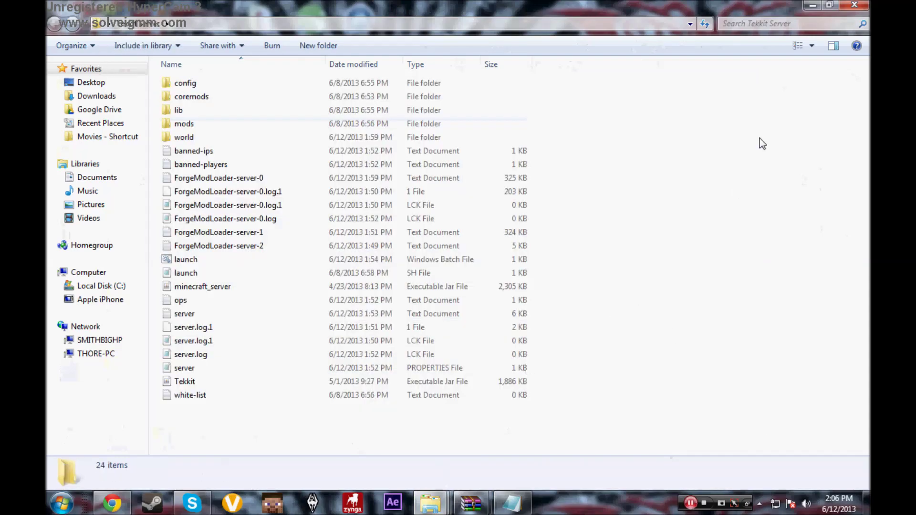
{"action": "left_click", "coordinate": [813, 6]}
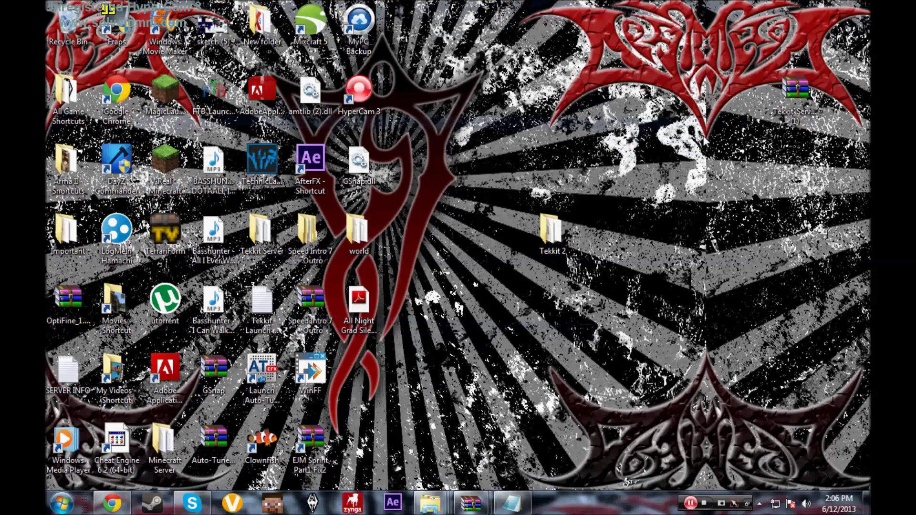
Run the launch batch file from the Tekkit 2 folder and minimise the server console.
{"action": "double_click", "coordinate": [551, 233]}
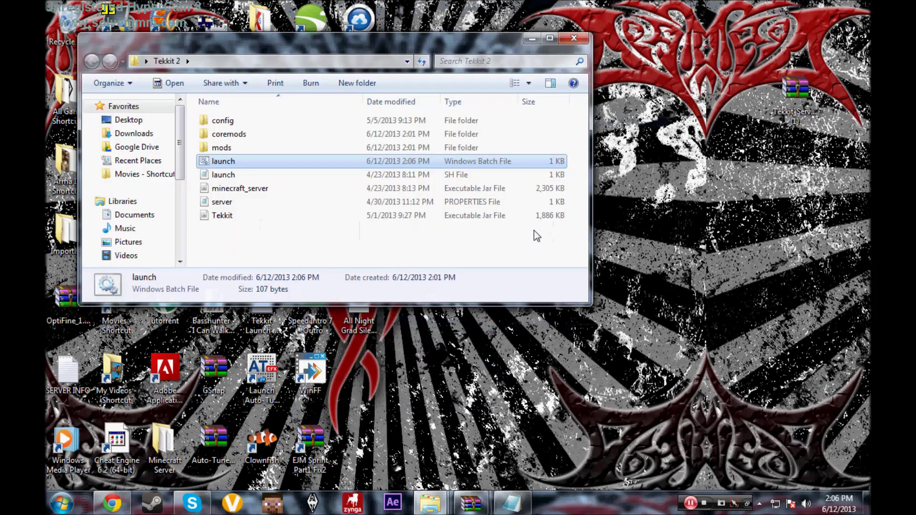
{"action": "double_click", "coordinate": [242, 161]}
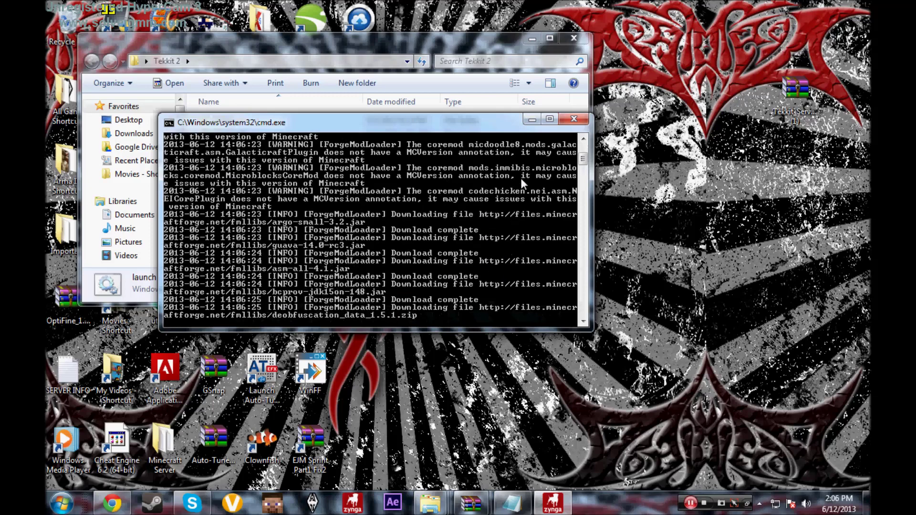
{"action": "left_click", "coordinate": [531, 119]}
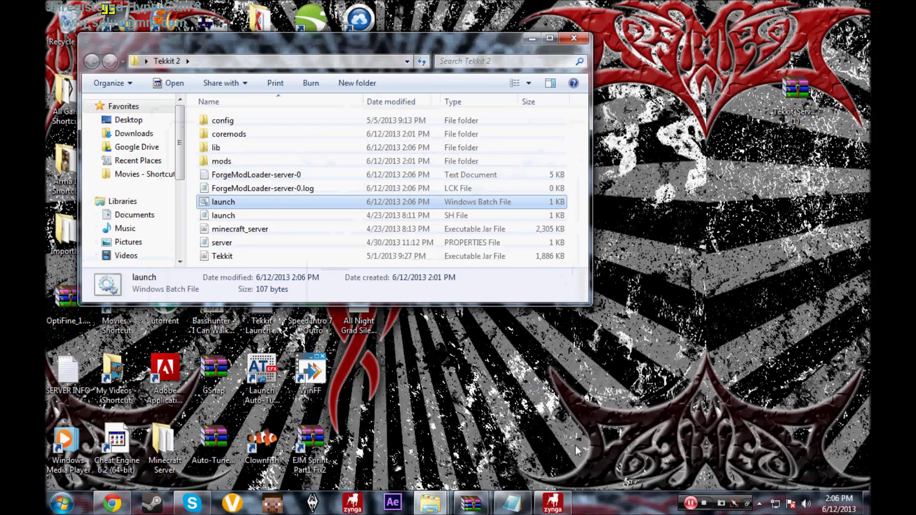
Review the server console's startup log and the generated files in the Tekkit 2 folder, minimising both windows.
{"action": "key", "text": "Return"}
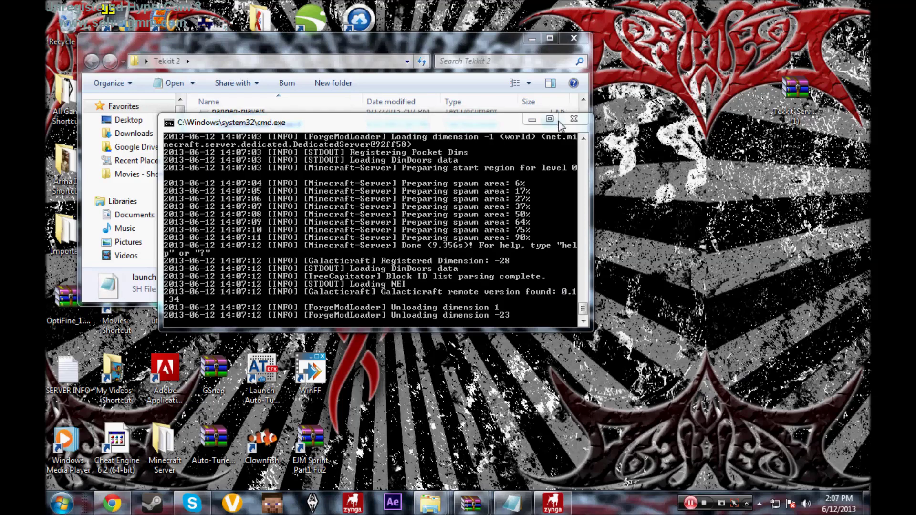
{"action": "mouse_move", "coordinate": [583, 309]}
{"action": "left_mouse_down"}
{"action": "mouse_move", "coordinate": [583, 267]}
{"action": "mouse_move", "coordinate": [583, 300]}
{"action": "left_mouse_up"}
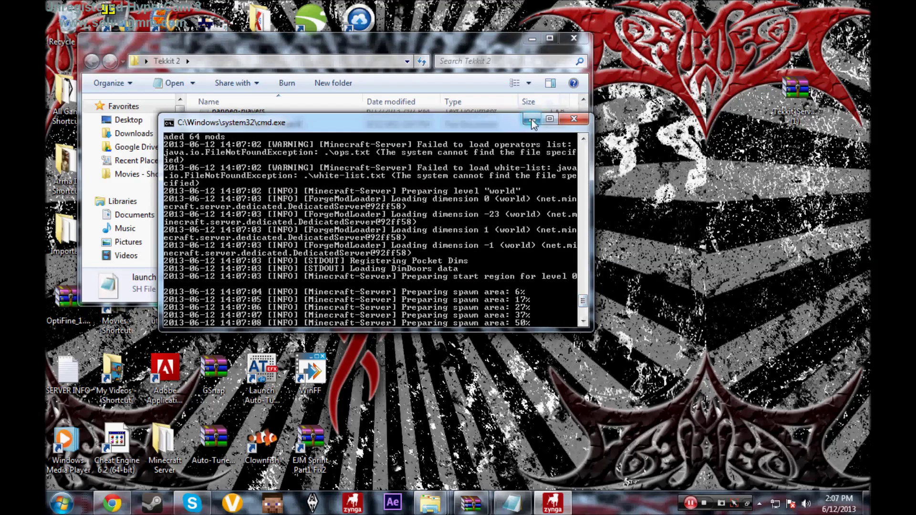
{"action": "left_click", "coordinate": [532, 120]}
{"action": "mouse_move", "coordinate": [585, 180]}
{"action": "left_mouse_down"}
{"action": "mouse_move", "coordinate": [583, 124]}
{"action": "mouse_move", "coordinate": [583, 181]}
{"action": "left_mouse_up"}
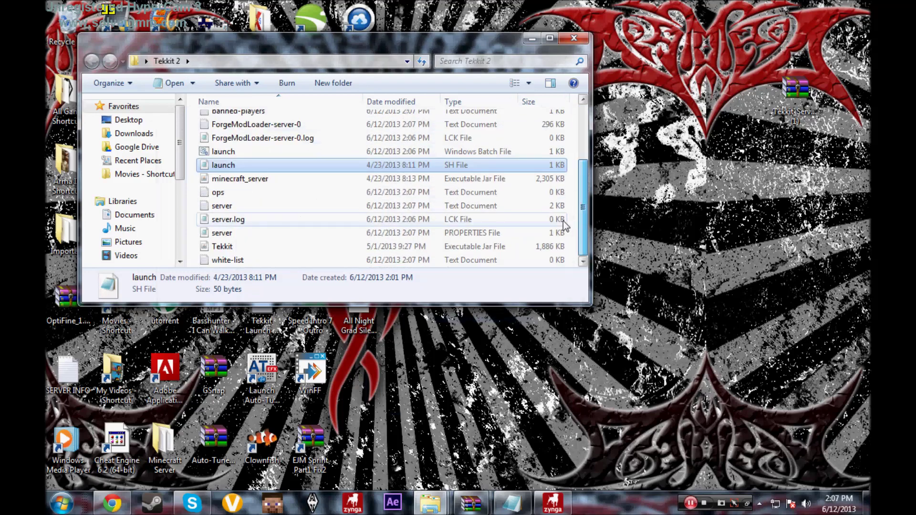
{"action": "left_click", "coordinate": [533, 39]}
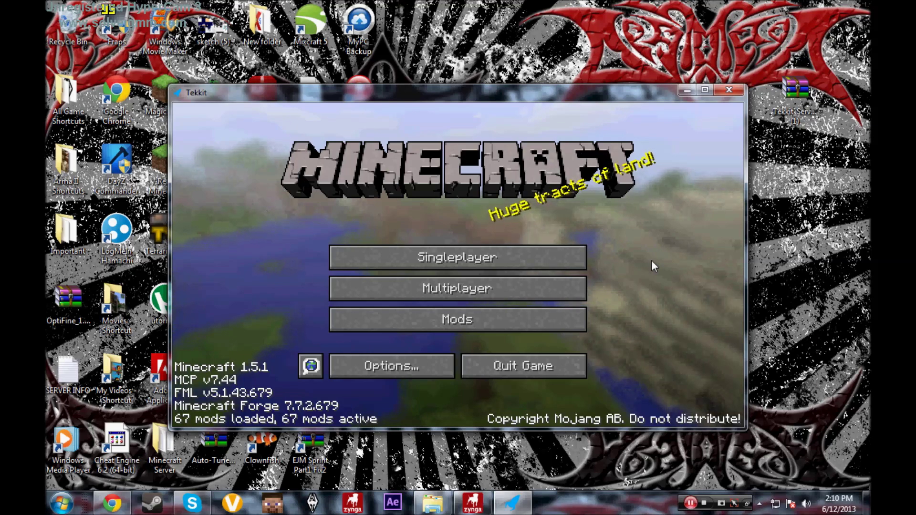
{"action": "left_click", "coordinate": [687, 93]}
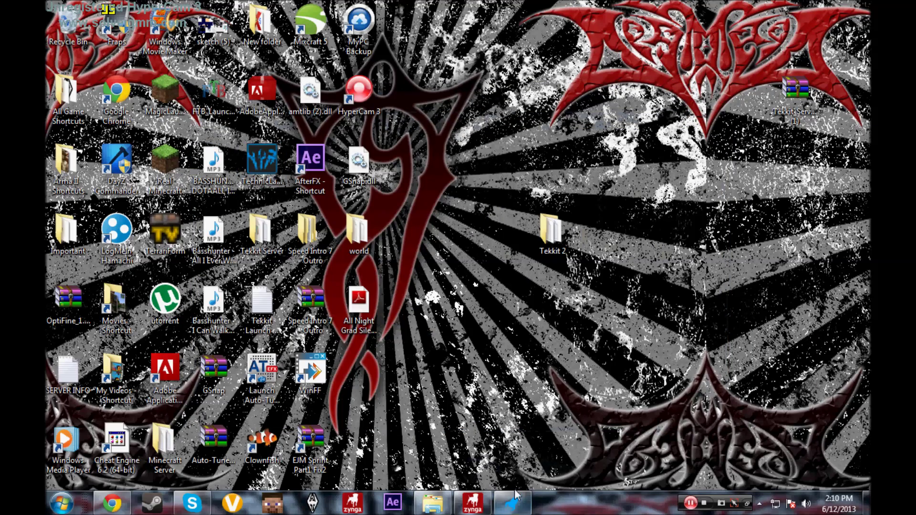
{"action": "left_click", "coordinate": [524, 512]}
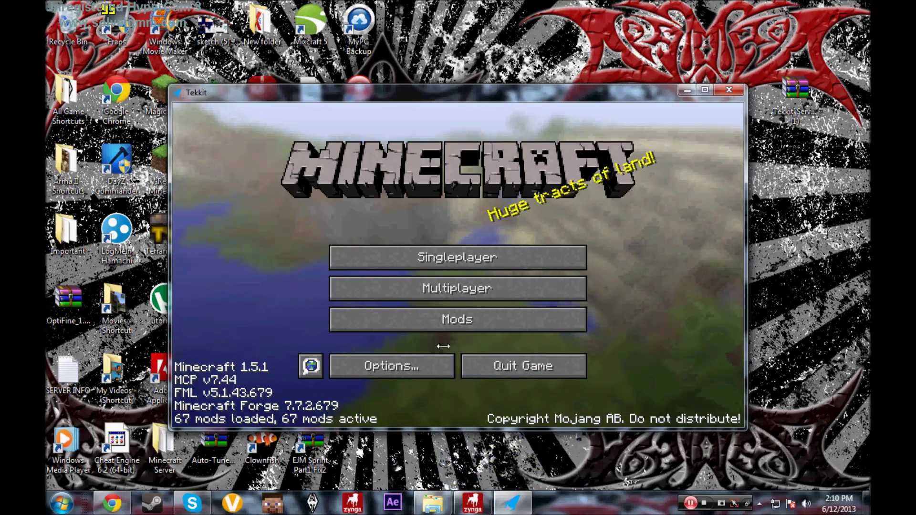
Join the multiplayer server through Direct Connect with localhost as the server address.
{"action": "left_click", "coordinate": [473, 292]}
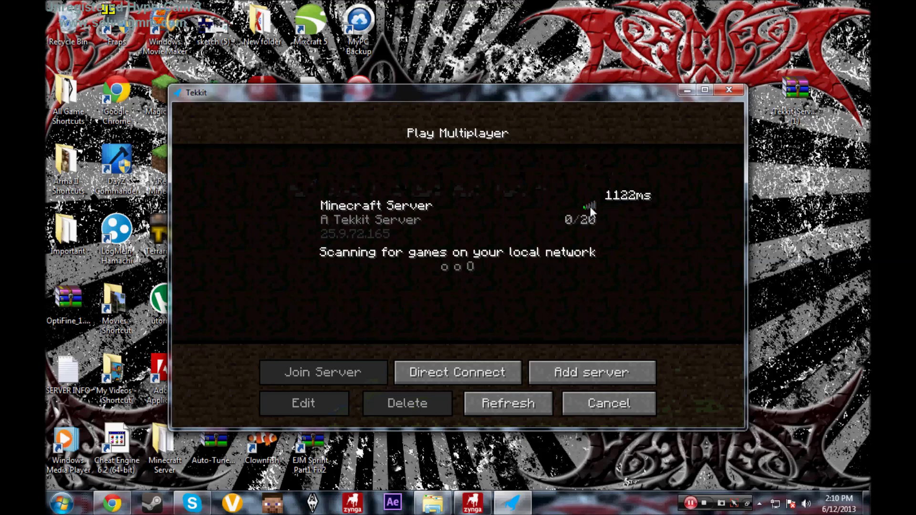
{"action": "left_click", "coordinate": [476, 371]}
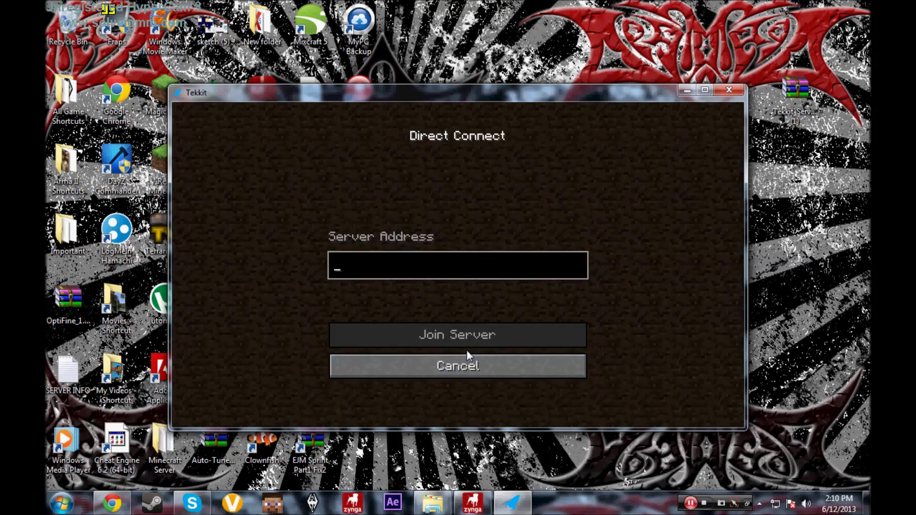
{"action": "type", "text": "localhost"}
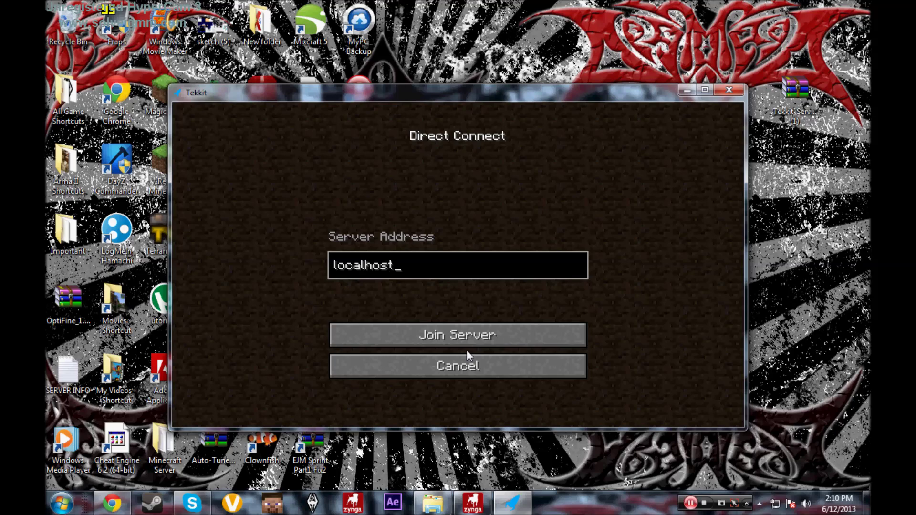
{"action": "key", "text": "Return"}
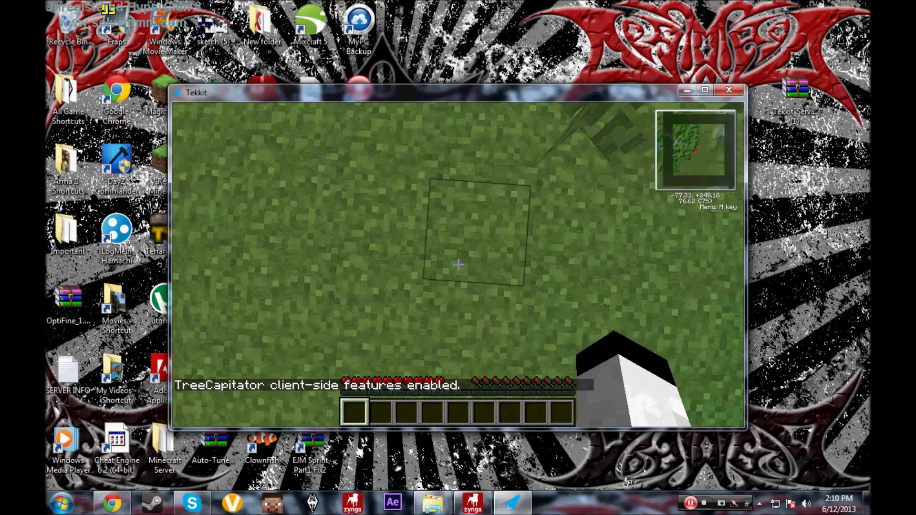
Walk around the server world for a brief look and disconnect from the server.
{"action": "key", "text": "Escape"}
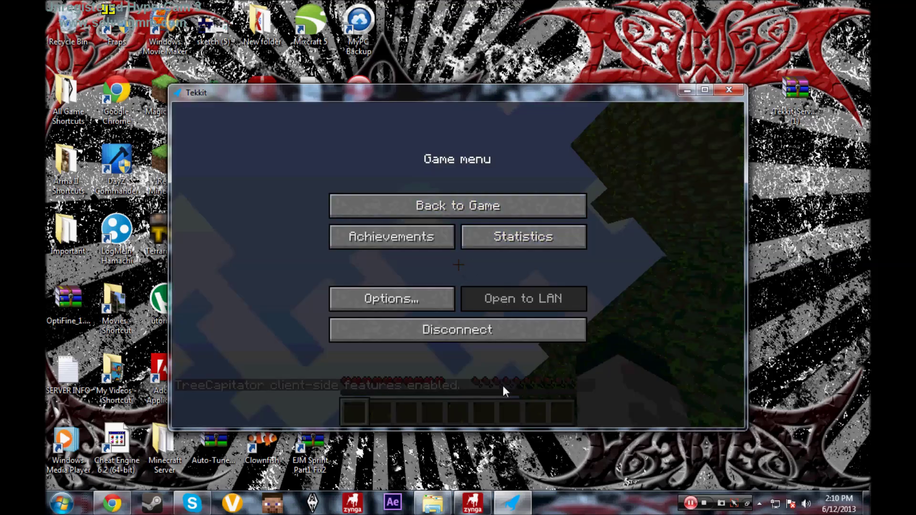
{"action": "left_click", "coordinate": [458, 206]}
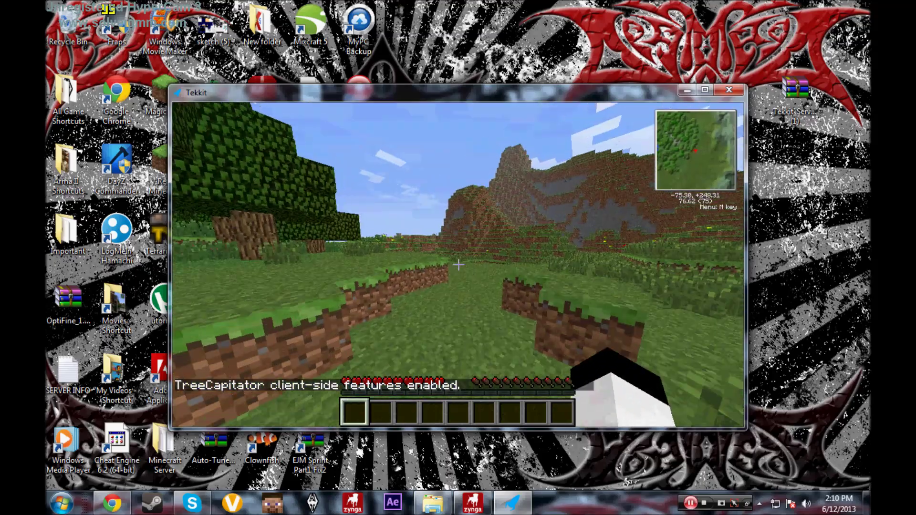
{"action": "key", "text": "w"}
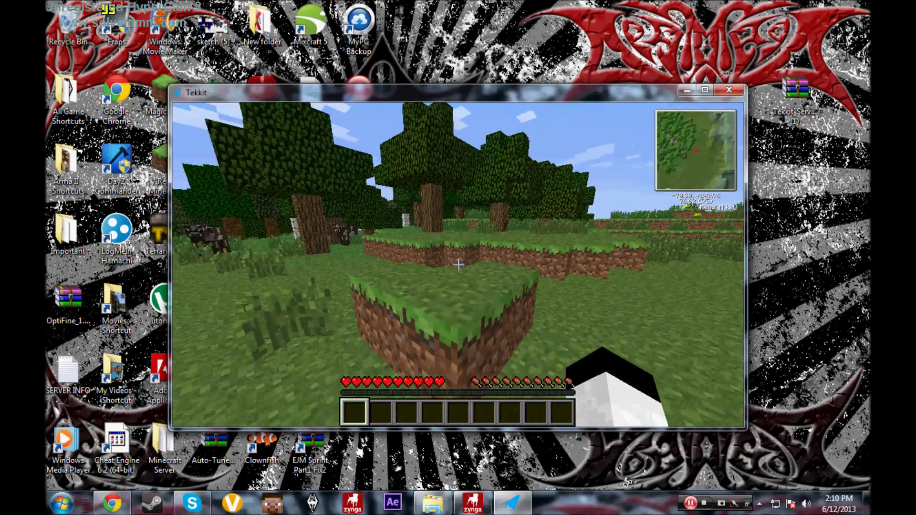
{"action": "key", "text": "w"}
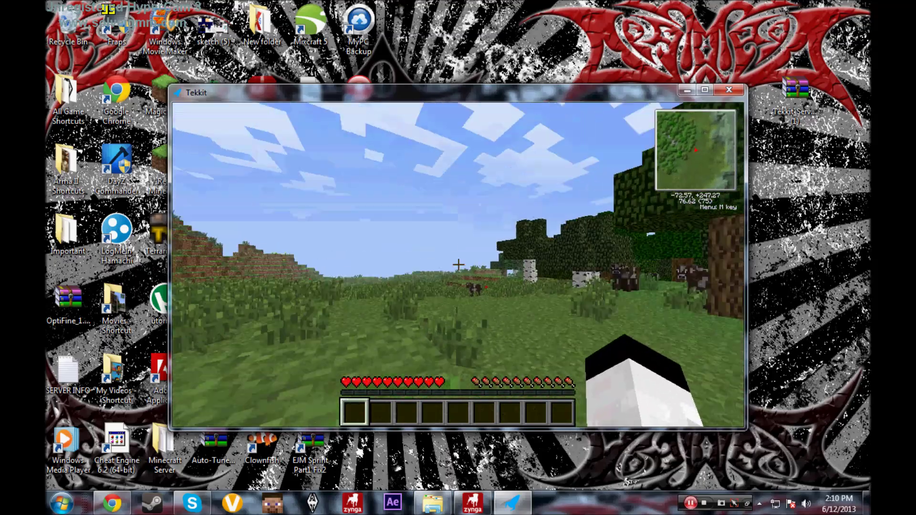
{"action": "key", "text": "Escape"}
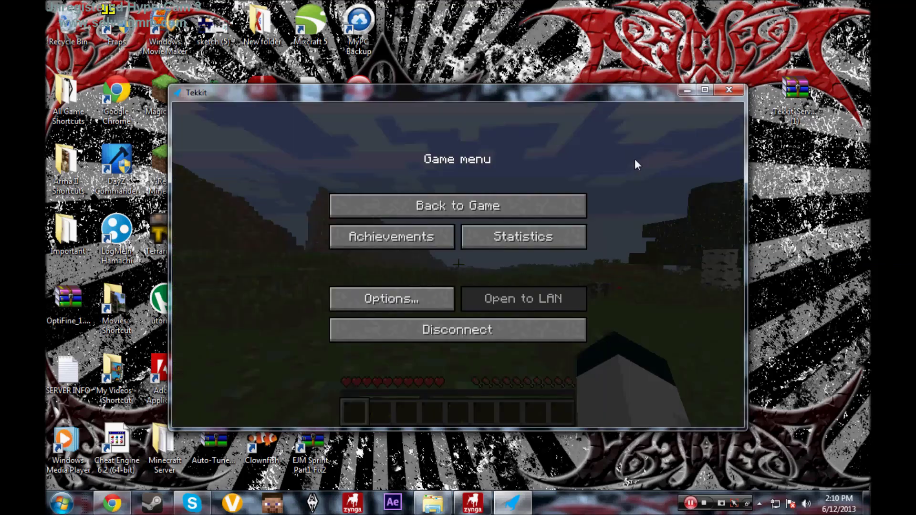
{"action": "left_click", "coordinate": [491, 328]}
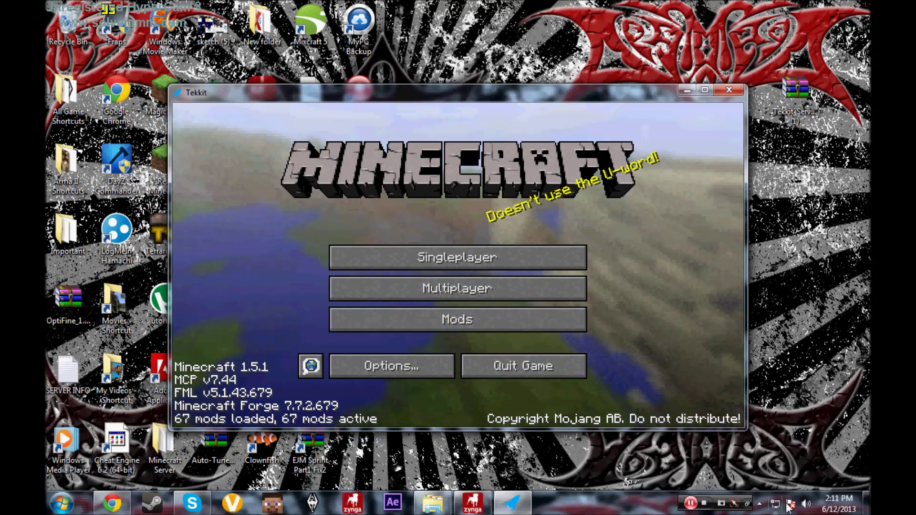
Switch to LogMeIn Hamachi, move its window over the game and view the details of the listed networks.
{"action": "left_click", "coordinate": [760, 504]}
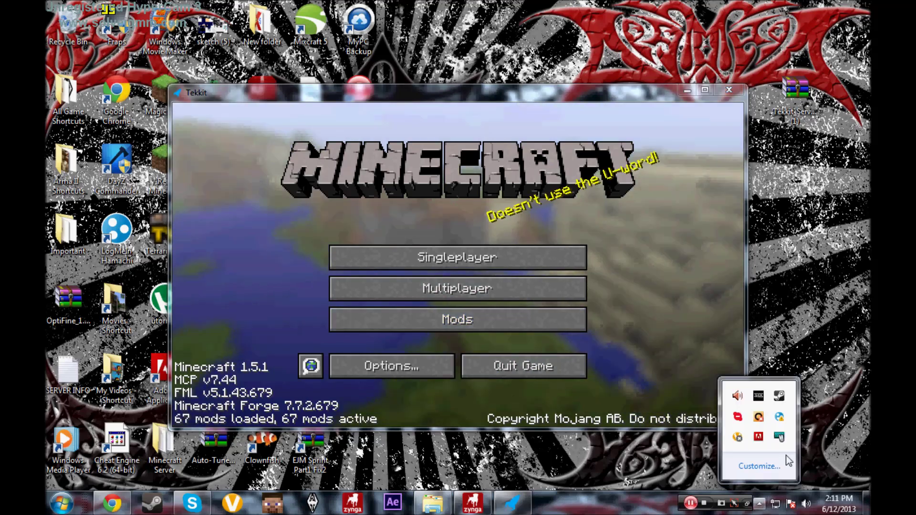
{"action": "left_click", "coordinate": [779, 417]}
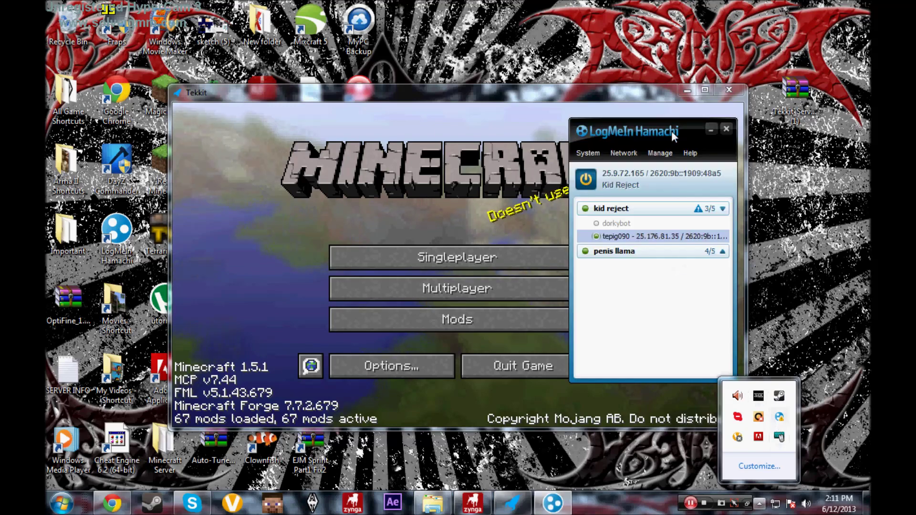
{"action": "left_click_drag", "start_coordinate": [671, 130], "coordinate": [514, 105]}
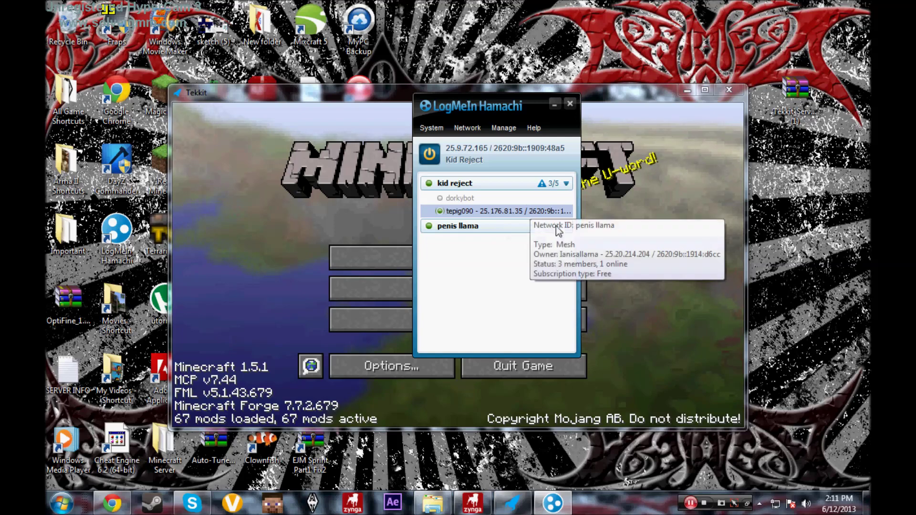
{"action": "mouse_move", "coordinate": [494, 186]}
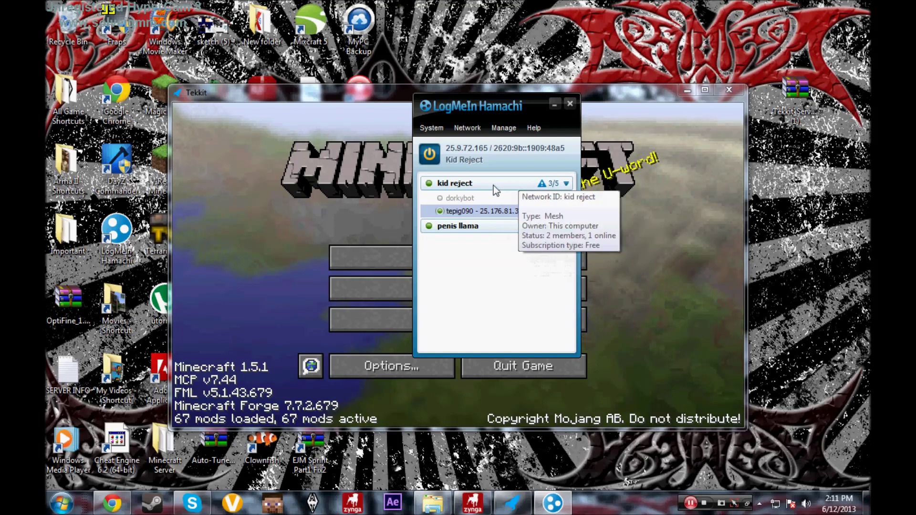
View the form for creating a new client-owned network and close it without creating one.
{"action": "left_click", "coordinate": [479, 130]}
{"action": "left_click", "coordinate": [477, 144]}
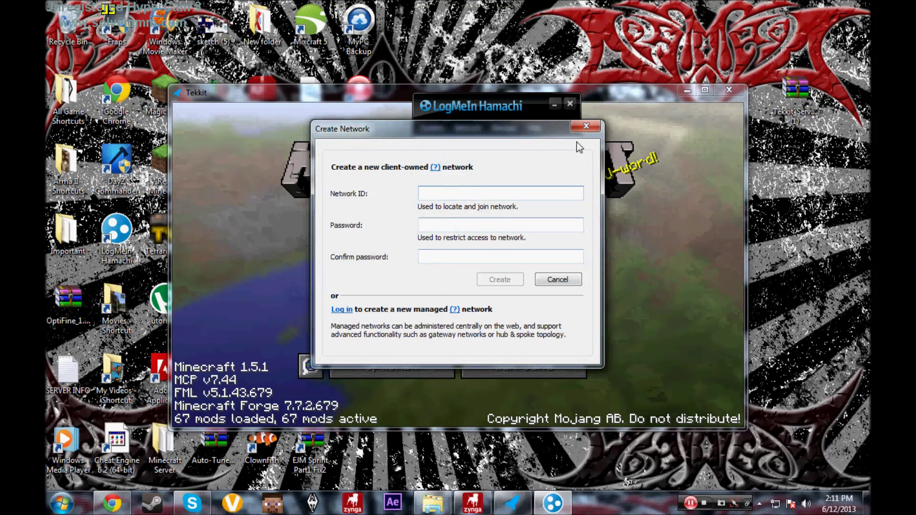
{"action": "left_click", "coordinate": [586, 125]}
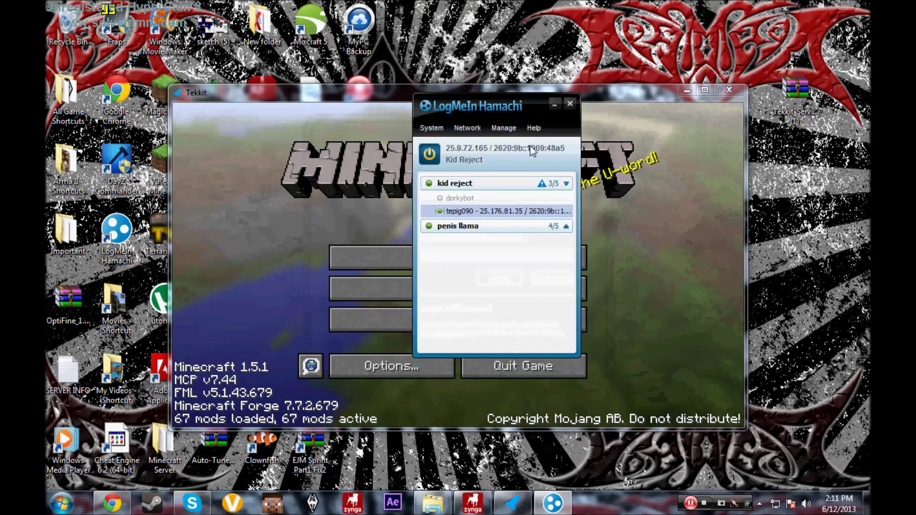
Copy the IPv4 address of the online member in the first network and close the Hamachi window.
{"action": "right_click", "coordinate": [476, 211]}
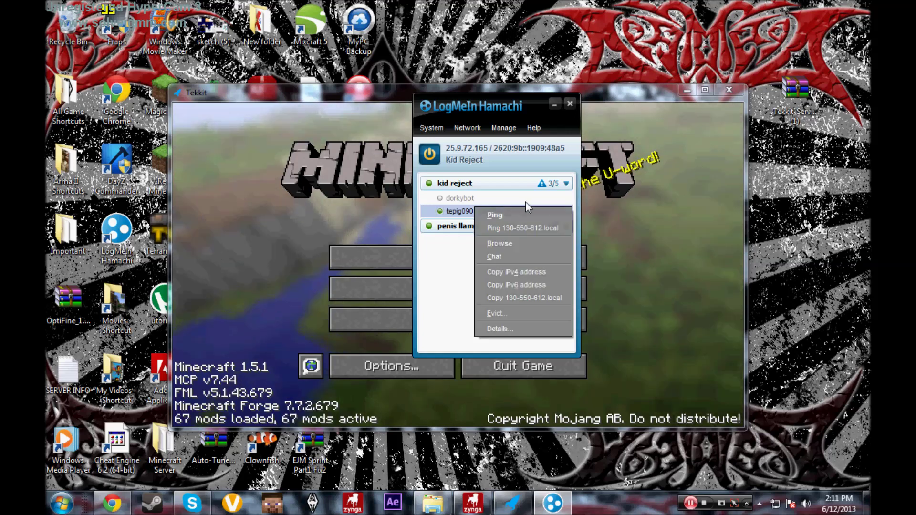
{"action": "left_click", "coordinate": [484, 271]}
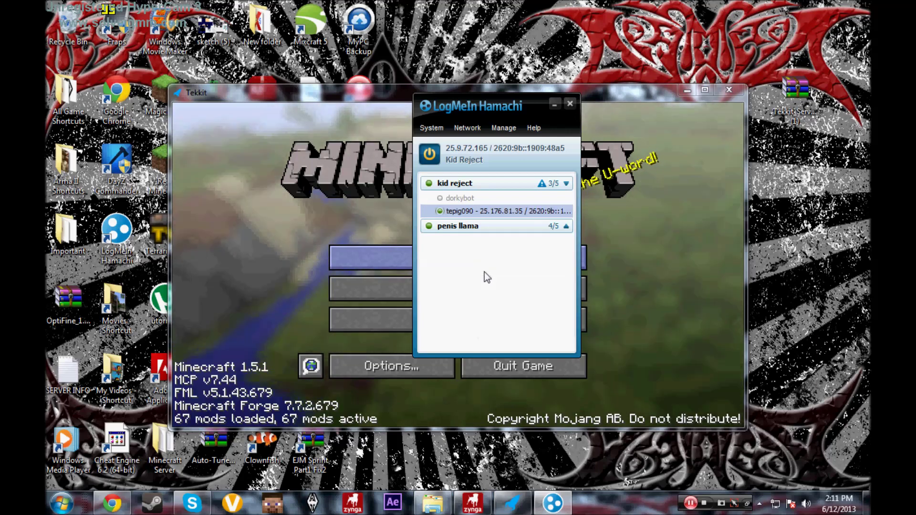
{"action": "left_click", "coordinate": [568, 105]}
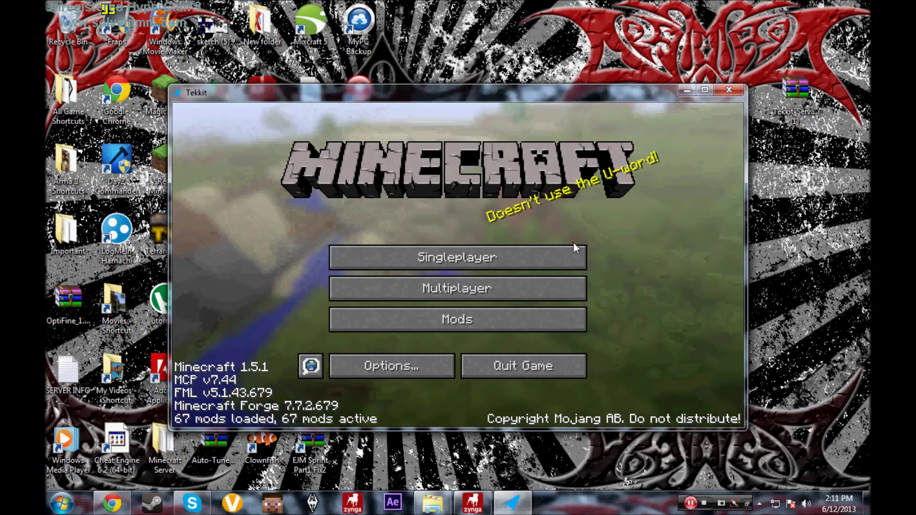
Replace the Direct Connect server address in the Tekkit client with the copied IPv4 address 25.176.81.35.
{"action": "left_click", "coordinate": [504, 294]}
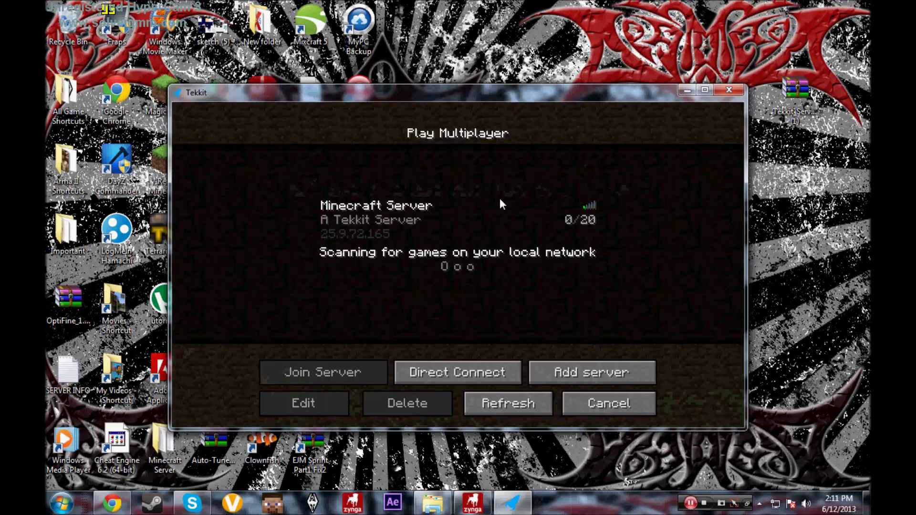
{"action": "left_click", "coordinate": [492, 221]}
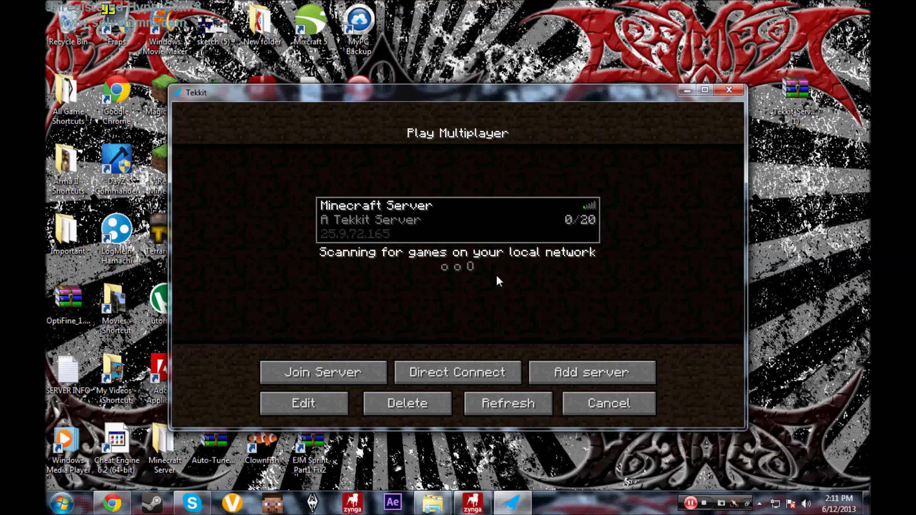
{"action": "left_click", "coordinate": [515, 372]}
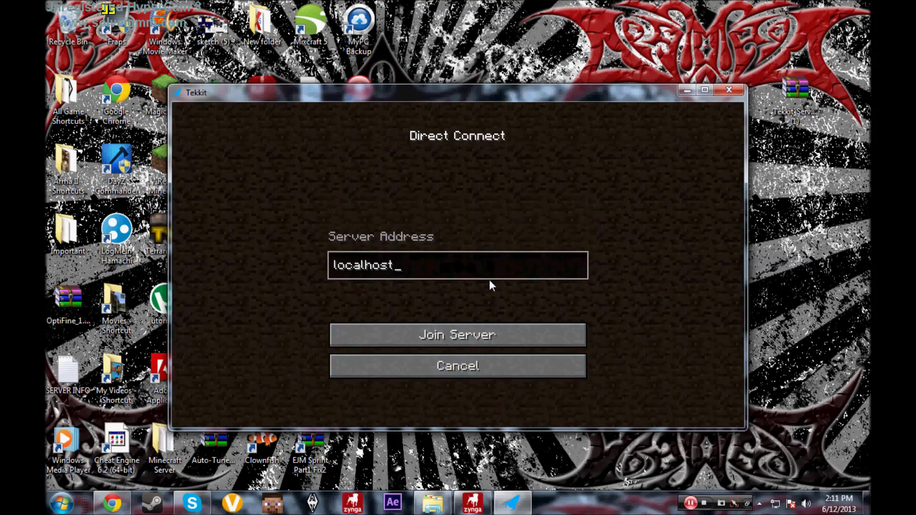
{"action": "left_click", "coordinate": [497, 366]}
{"action": "left_click", "coordinate": [482, 370]}
{"action": "key", "text": "BackSpace"}
{"action": "key", "text": "BackSpace"}
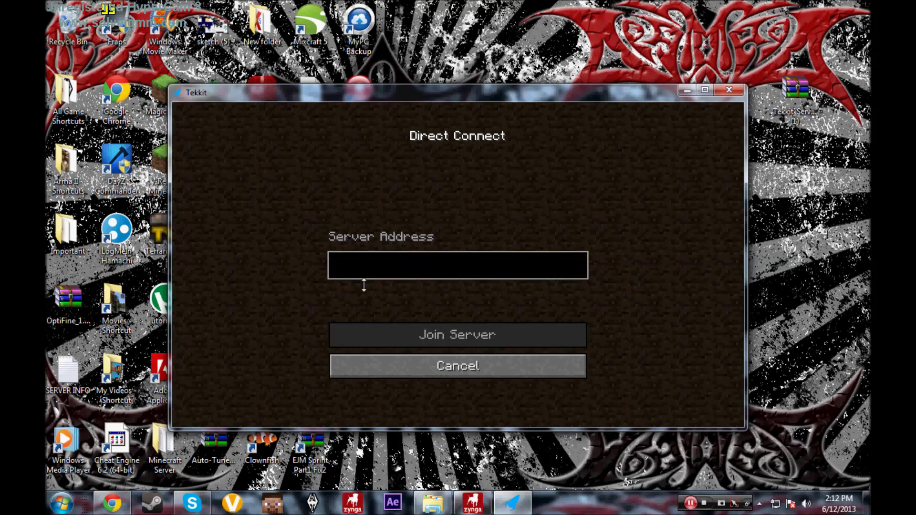
{"action": "key", "text": "ctrl+v"}
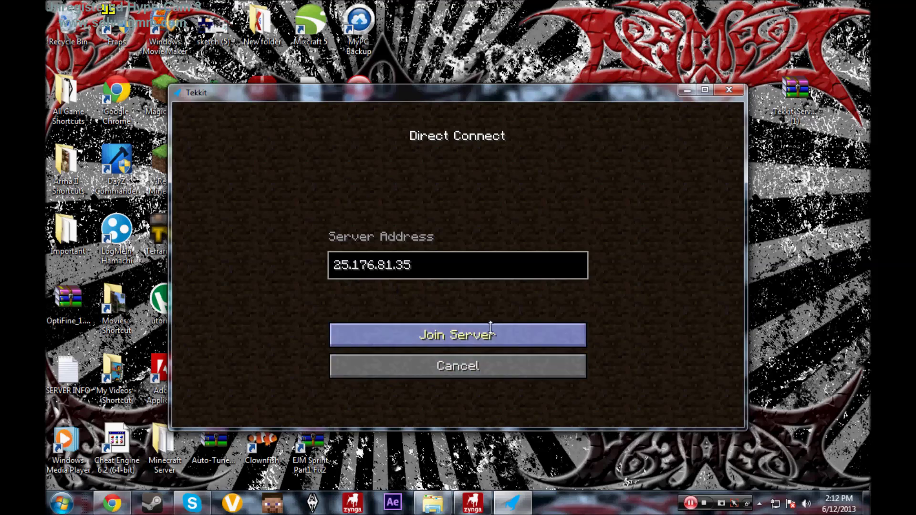
Minimise the game, open the launch batch file from the Tekkit 2 folder for editing, check its memory arguments and close it.
{"action": "left_click", "coordinate": [689, 92]}
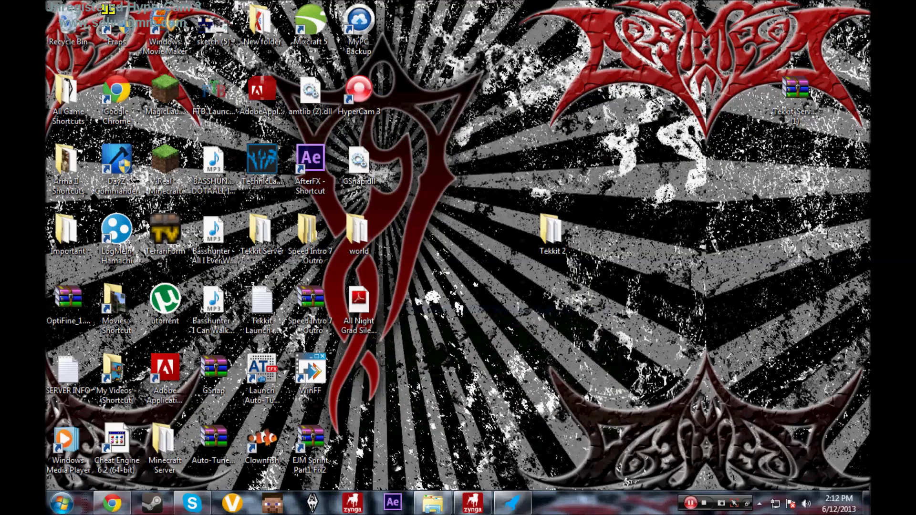
{"action": "left_click", "coordinate": [432, 503]}
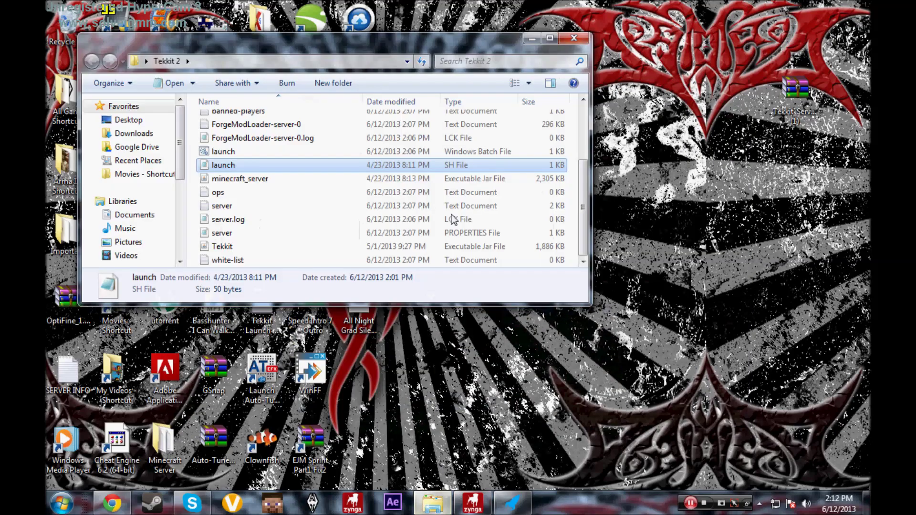
{"action": "right_click", "coordinate": [243, 154]}
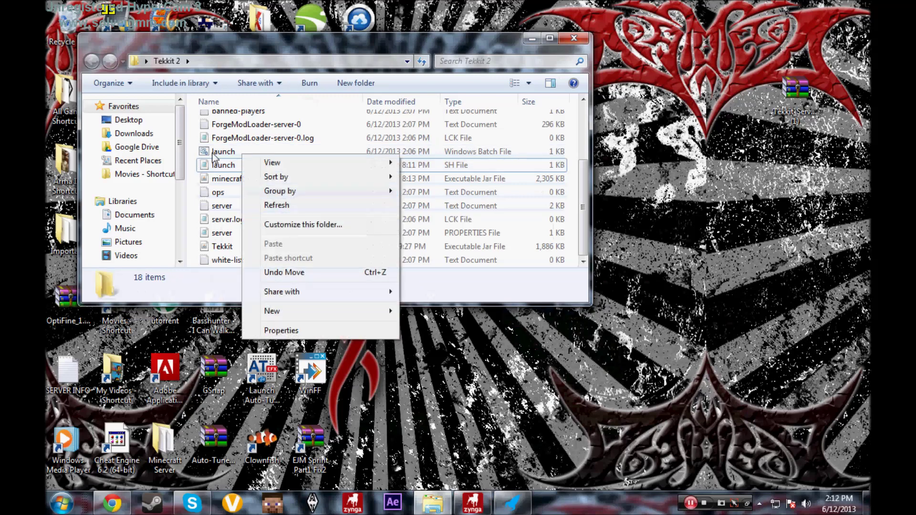
{"action": "left_click", "coordinate": [226, 152]}
{"action": "right_click", "coordinate": [226, 153]}
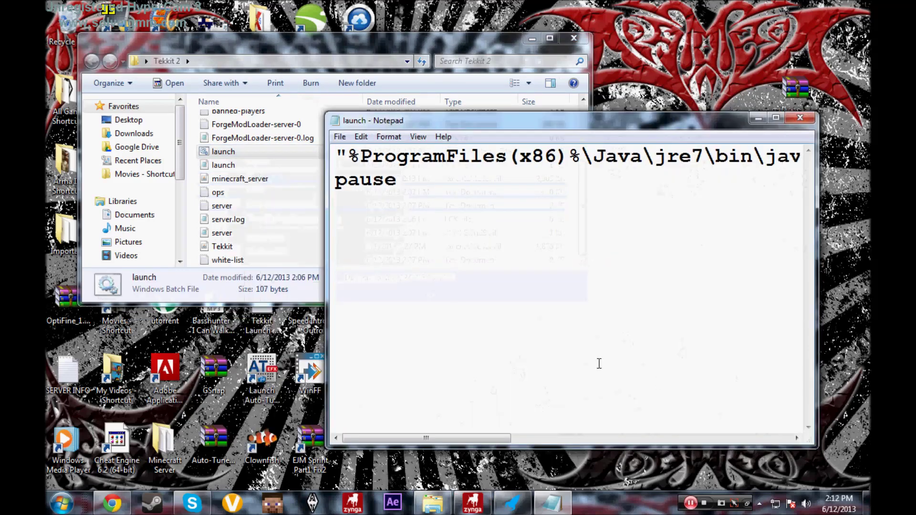
{"action": "left_click_drag", "start_coordinate": [474, 442], "coordinate": [752, 386]}
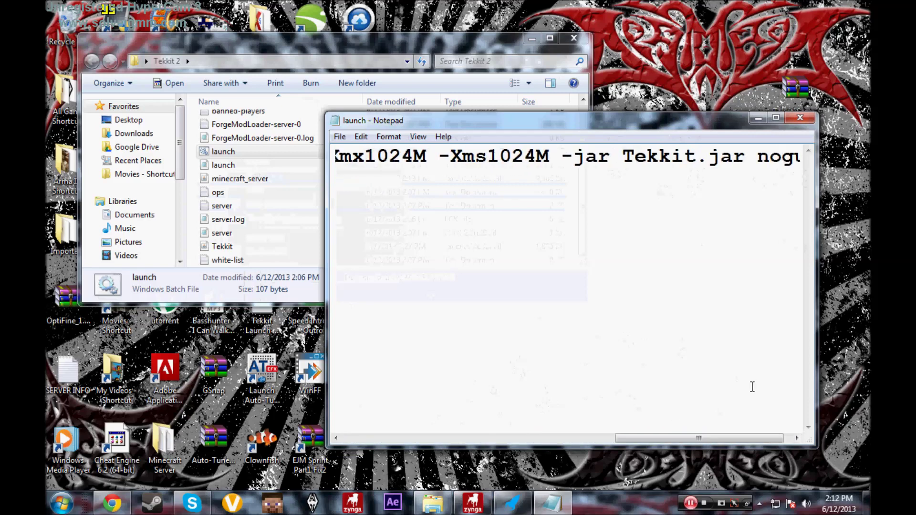
{"action": "left_click", "coordinate": [800, 117]}
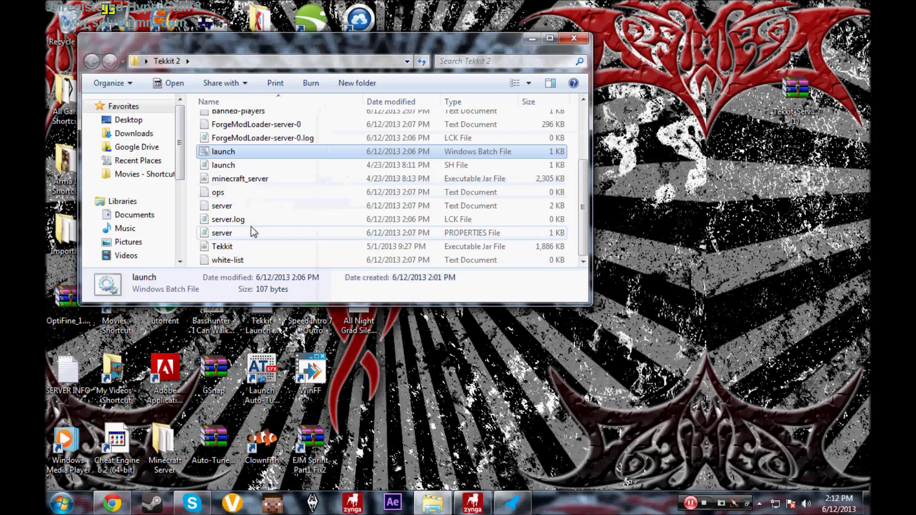
Open the server PROPERTIES file in the Tekkit 2 folder for editing and review its settings down to the motd line.
{"action": "right_click", "coordinate": [235, 229]}
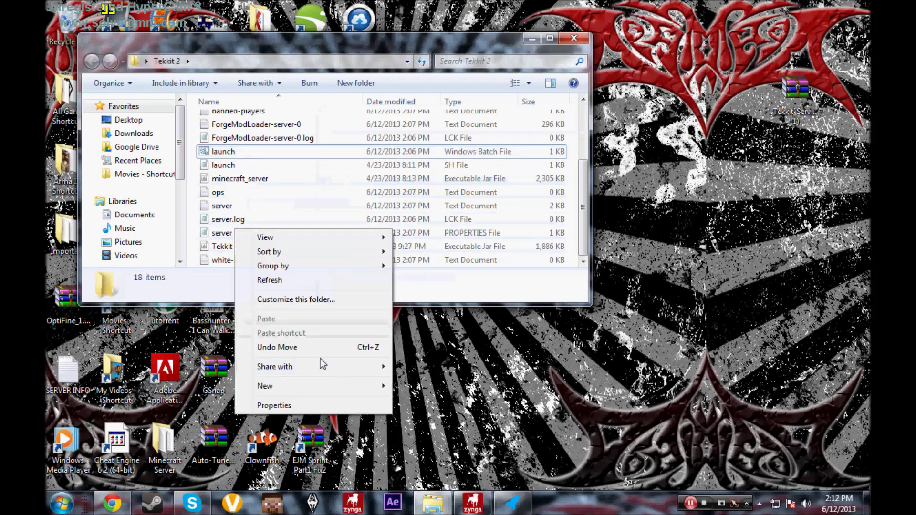
{"action": "left_click", "coordinate": [224, 234]}
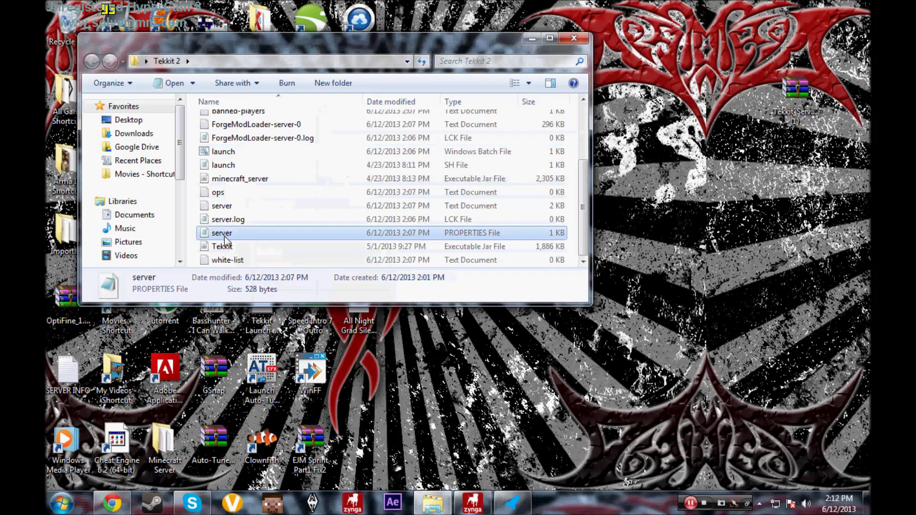
{"action": "right_click", "coordinate": [227, 240]}
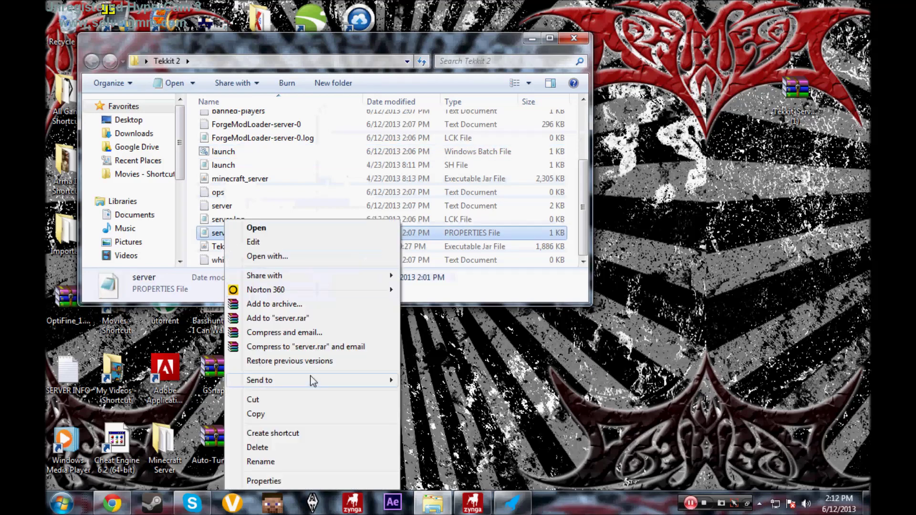
{"action": "left_click", "coordinate": [273, 243]}
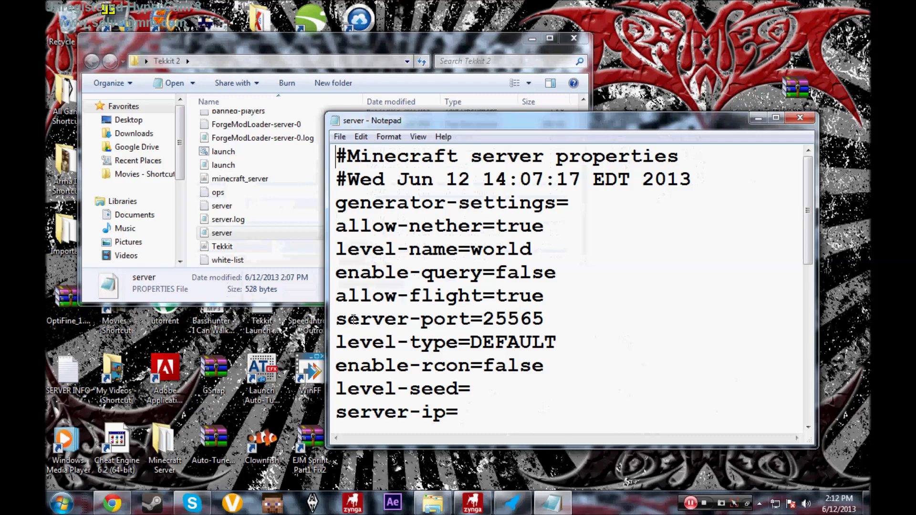
{"action": "scroll", "coordinate": [557, 214], "scroll_direction": "down", "scroll_amount": 6}
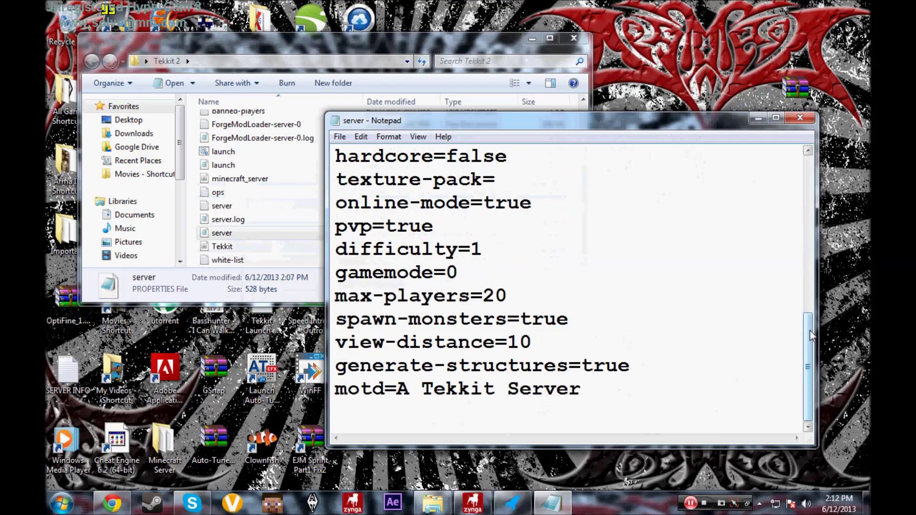
Review the server PROPERTIES settings back up from motd to enable-rcon and close the file.
{"action": "left_click_drag", "start_coordinate": [812, 335], "coordinate": [816, 316]}
{"action": "scroll", "coordinate": [556, 263], "scroll_direction": "up", "scroll_amount": 2}
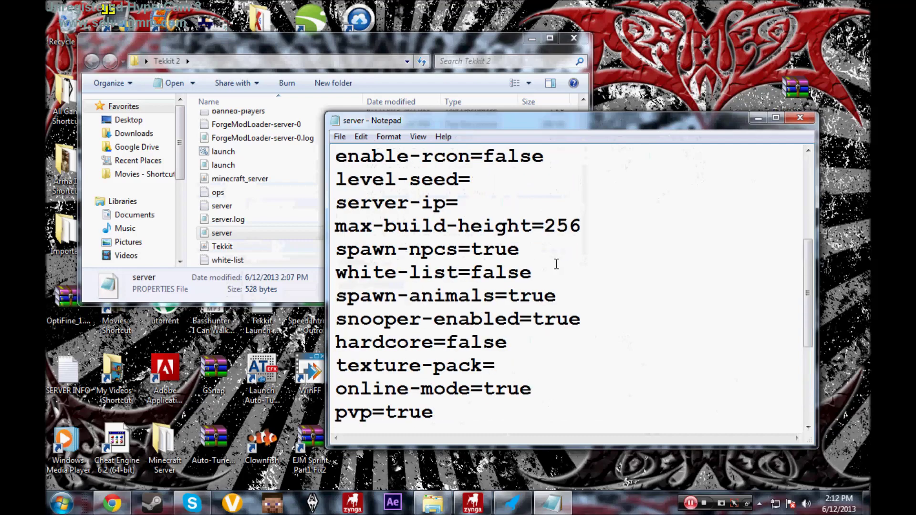
{"action": "left_click", "coordinate": [801, 118]}
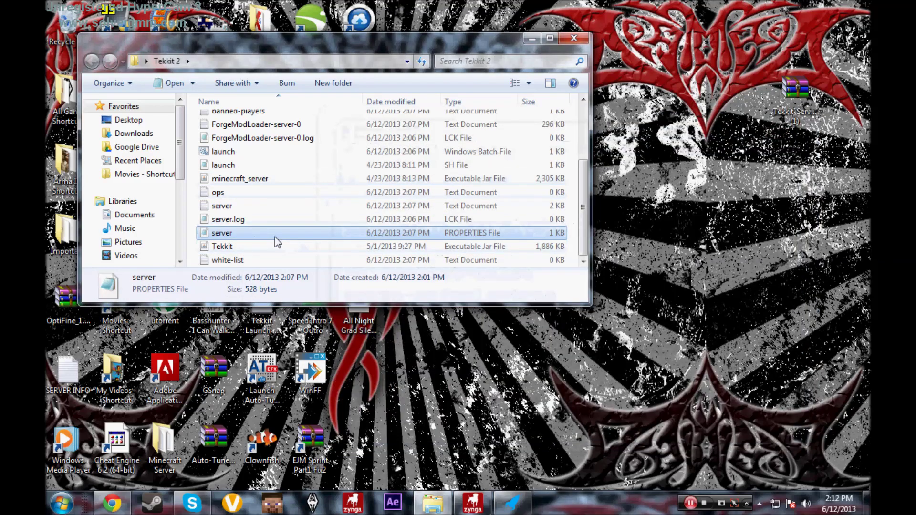
{"action": "right_click", "coordinate": [211, 236]}
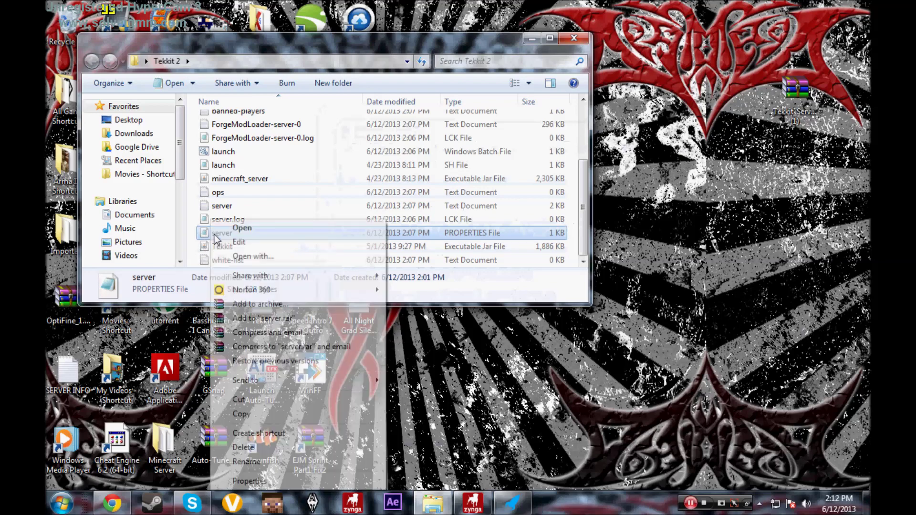
{"action": "left_click", "coordinate": [282, 255]}
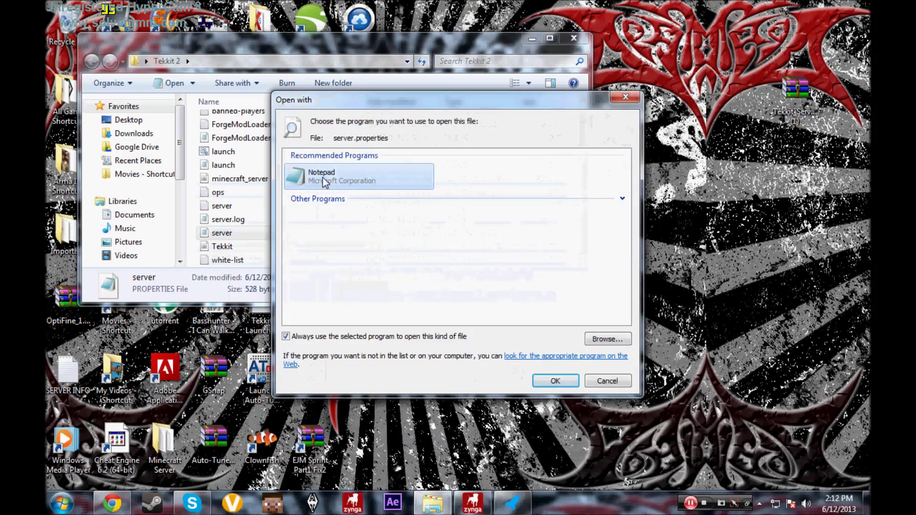
{"action": "left_click", "coordinate": [626, 98]}
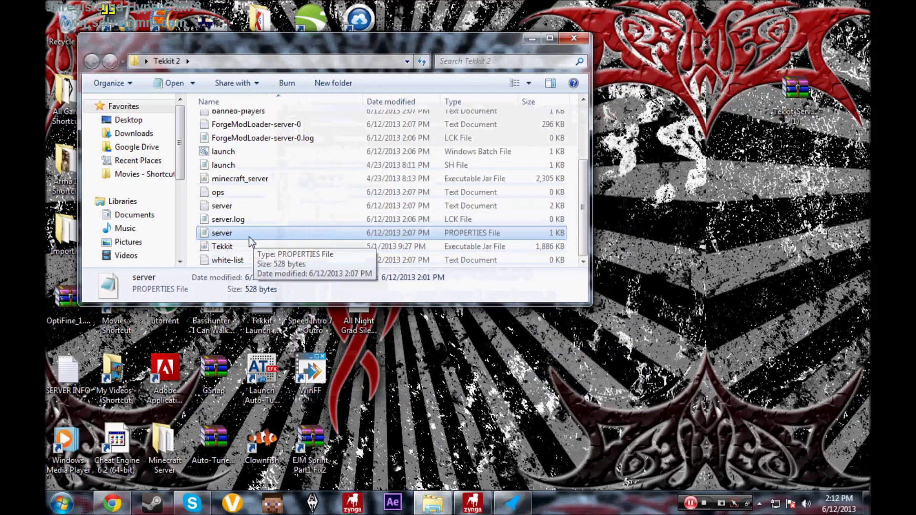
Reopen the server PROPERTIES file for editing, look up this computer's own IPv4 address in Hamachi and minimise Hamachi.
{"action": "right_click", "coordinate": [281, 234]}
{"action": "left_click", "coordinate": [299, 240]}
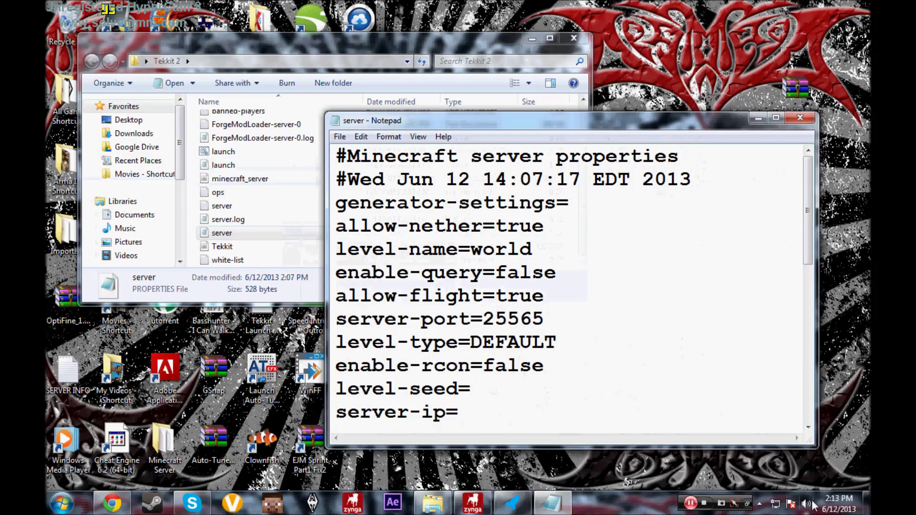
{"action": "left_click", "coordinate": [760, 503]}
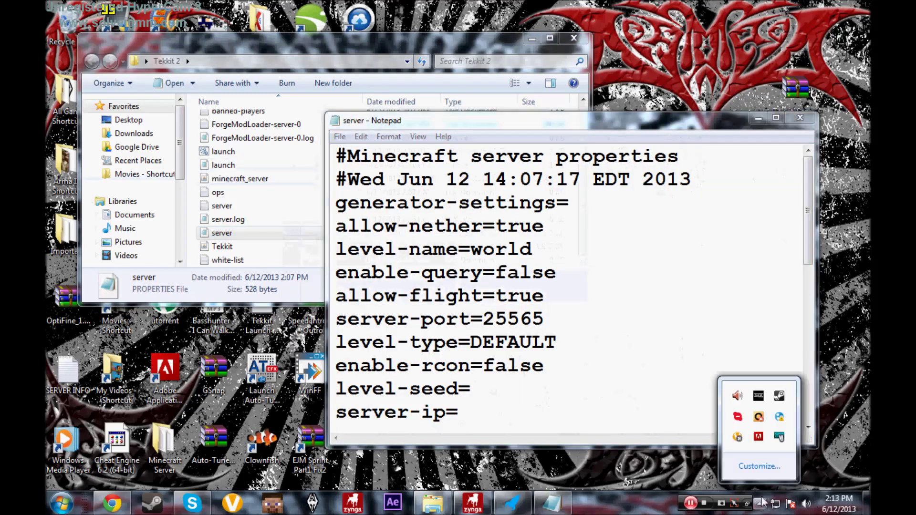
{"action": "left_click", "coordinate": [780, 420]}
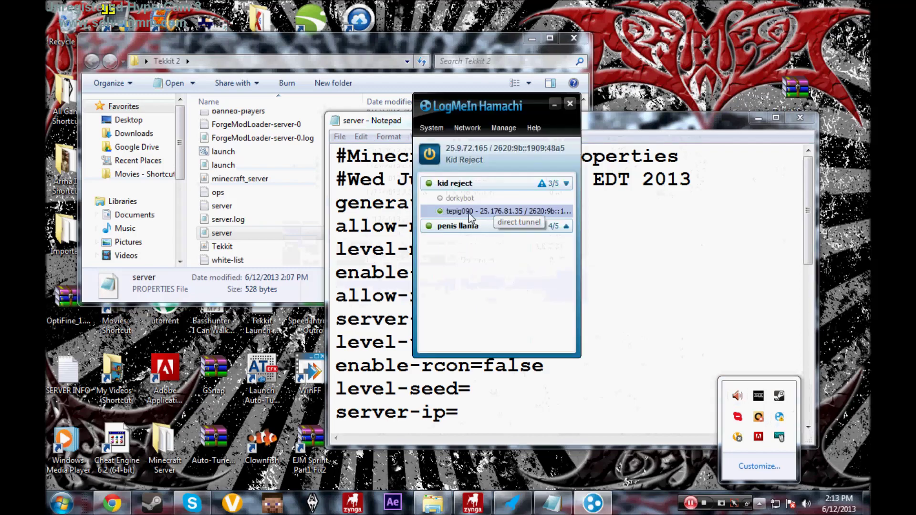
{"action": "right_click", "coordinate": [488, 185]}
{"action": "left_click", "coordinate": [470, 128]}
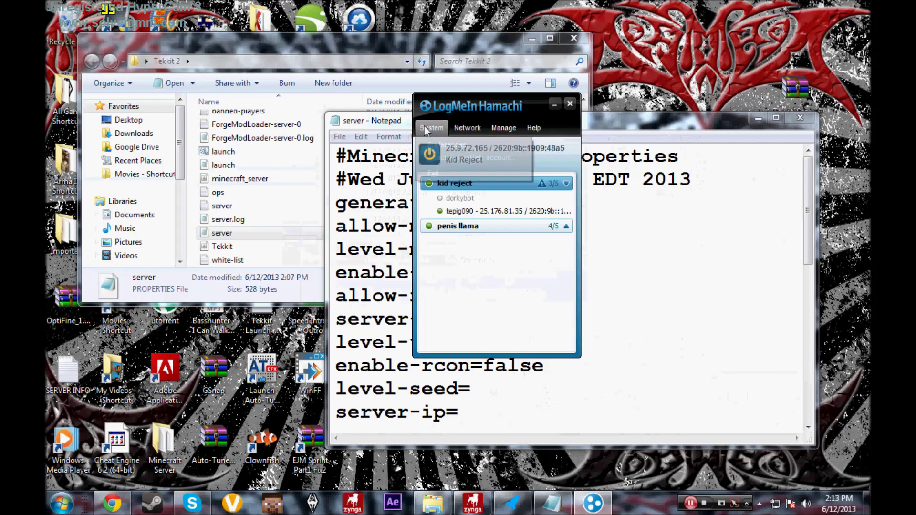
{"action": "left_click", "coordinate": [562, 163]}
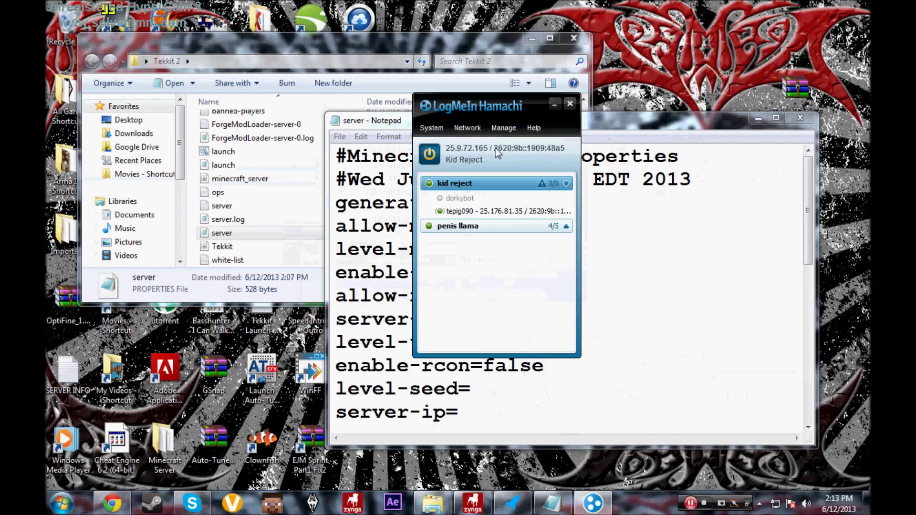
{"action": "left_click", "coordinate": [555, 103]}
Set server-ip to 25.9.72.165 in the server PROPERTIES file, save and close it, and close the Tekkit 2 folder.
{"action": "scroll", "coordinate": [533, 306], "scroll_direction": "down", "scroll_amount": 3}
{"action": "scroll", "coordinate": [514, 340], "scroll_direction": "up", "scroll_amount": 2}
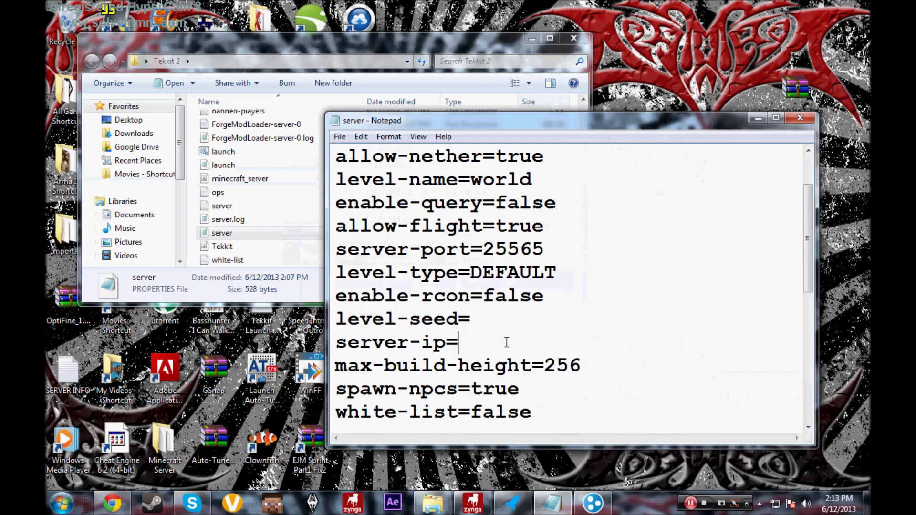
{"action": "type", "text": "25.9.72.165"}
{"action": "left_click", "coordinate": [340, 136]}
{"action": "left_click", "coordinate": [363, 178]}
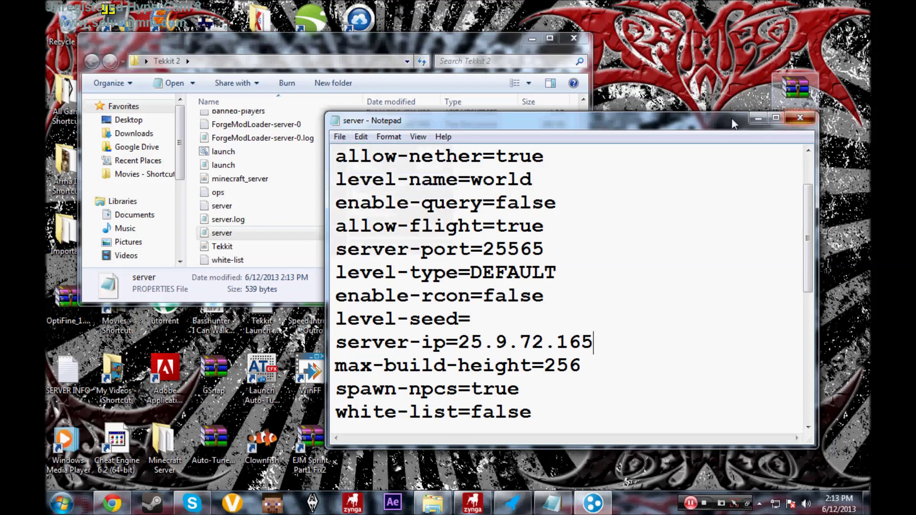
{"action": "left_click", "coordinate": [801, 118]}
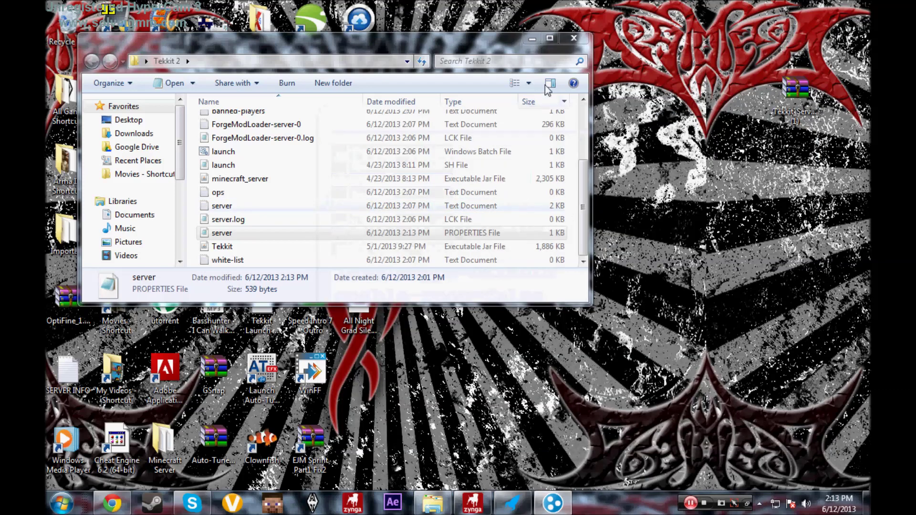
{"action": "left_click", "coordinate": [571, 42]}
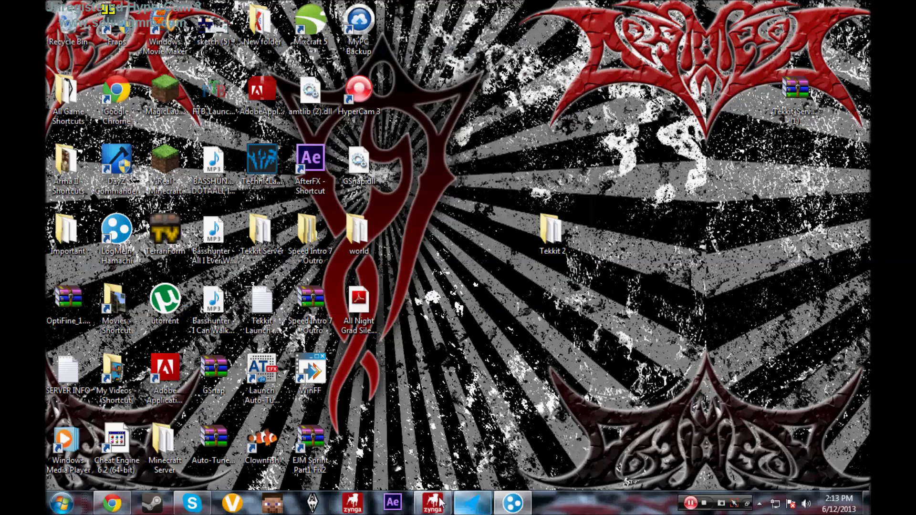
{"action": "right_click", "coordinate": [517, 505]}
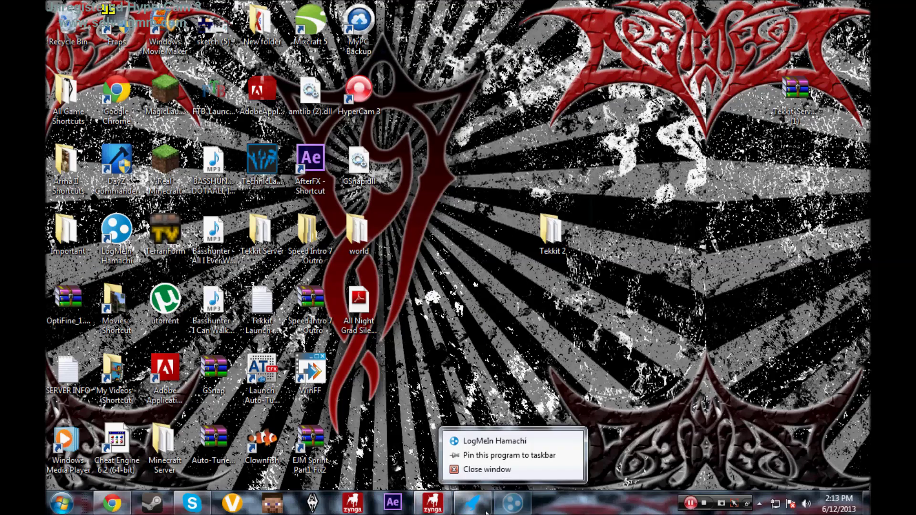
{"action": "left_click", "coordinate": [487, 469]}
{"action": "left_click", "coordinate": [472, 503]}
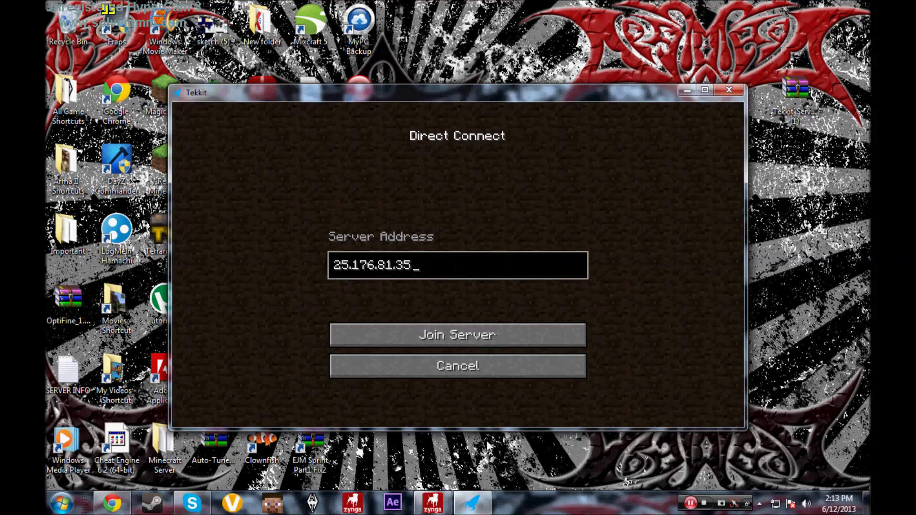
{"action": "left_click", "coordinate": [457, 329]}
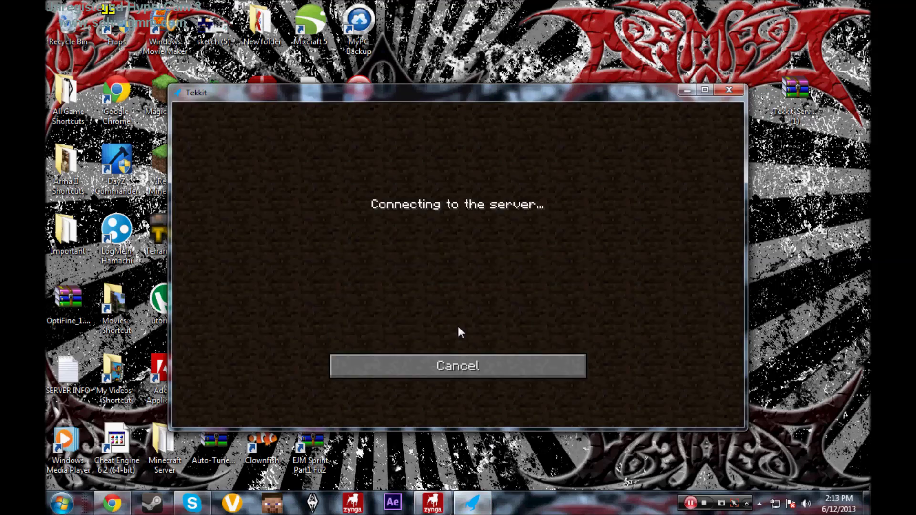
{"action": "left_click", "coordinate": [487, 360]}
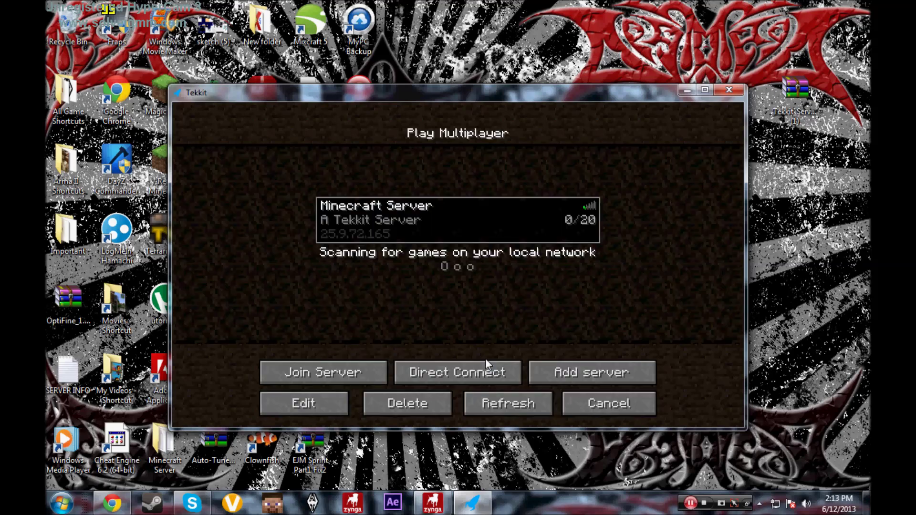
Join the saved Minecraft Server at 25.9.72.165 from the multiplayer list, walk to the nearby cow and hit it.
{"action": "double_click", "coordinate": [506, 234]}
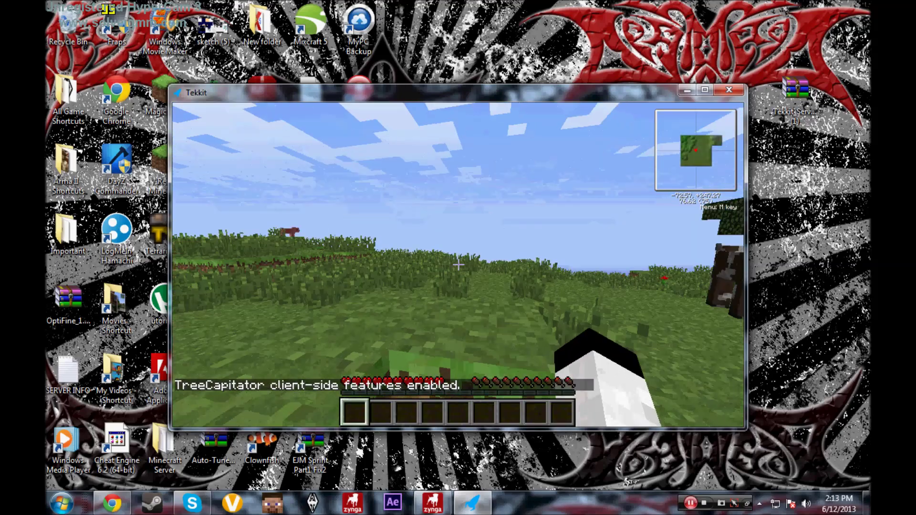
{"action": "key", "text": "w"}
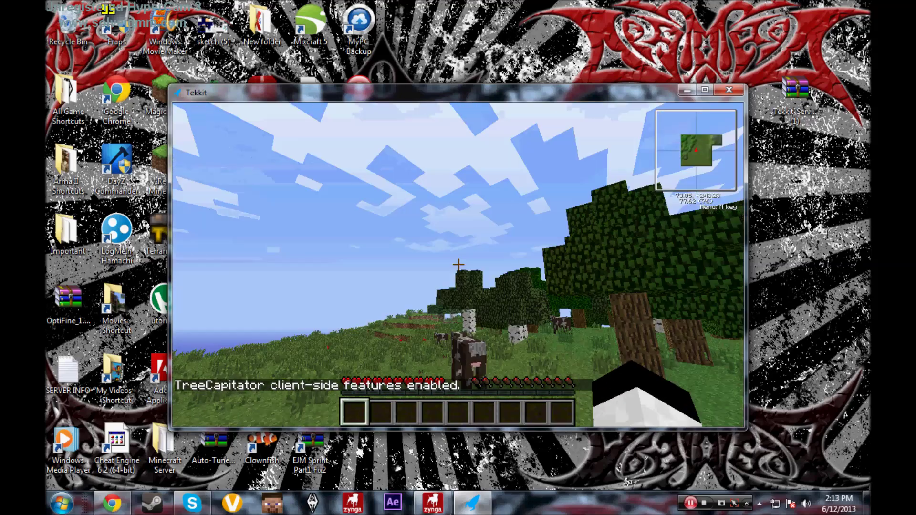
{"action": "key", "text": "w"}
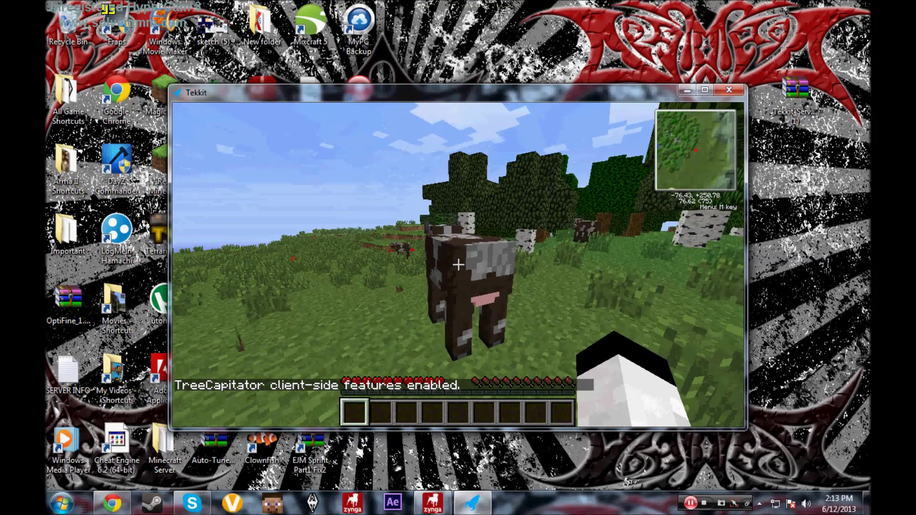
{"action": "key", "text": "w"}
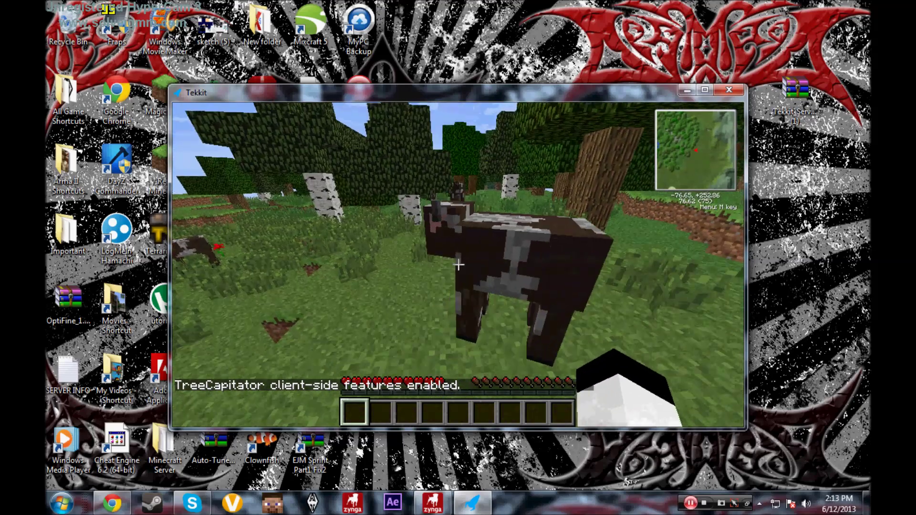
{"action": "left_click", "coordinate": [458, 265]}
{"action": "left_click", "coordinate": [458, 265]}
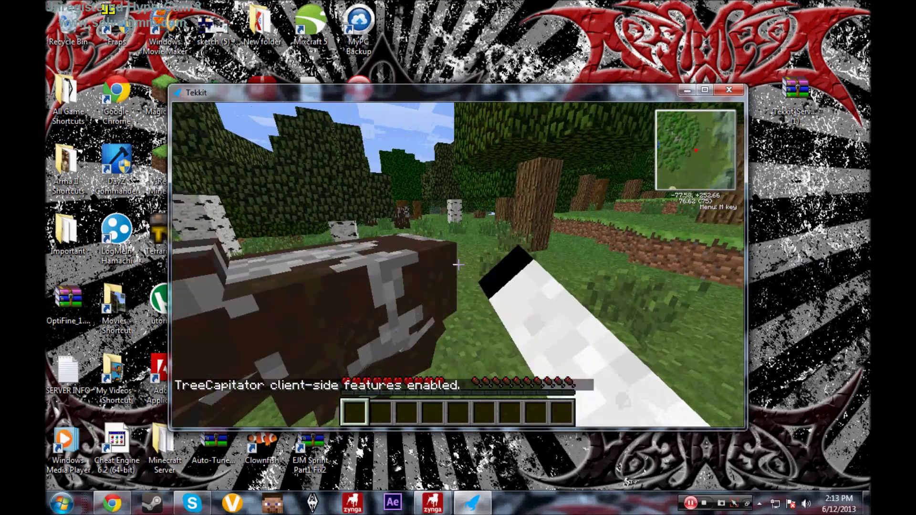
{"action": "left_click", "coordinate": [458, 265]}
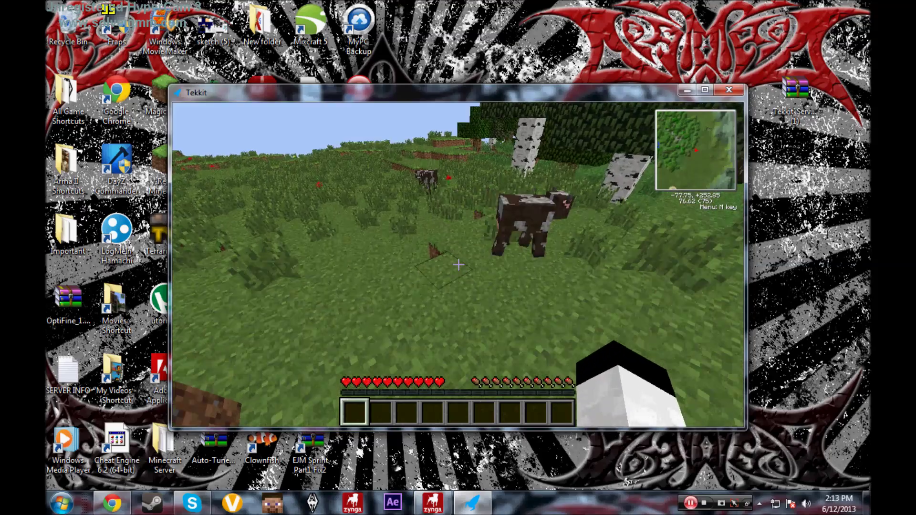
Explore the server world past the pigs on the hillside and back to the cows, and disconnect from the server.
{"action": "key", "text": "w"}
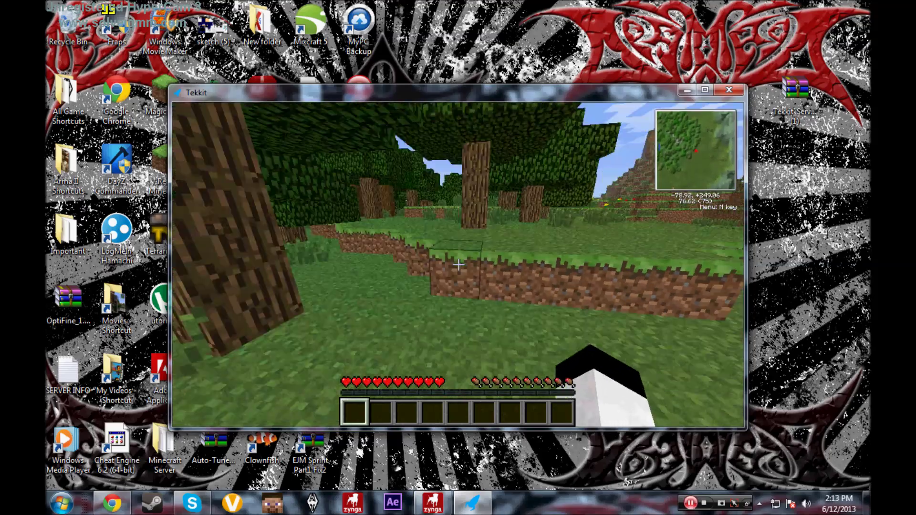
{"action": "key", "text": "w"}
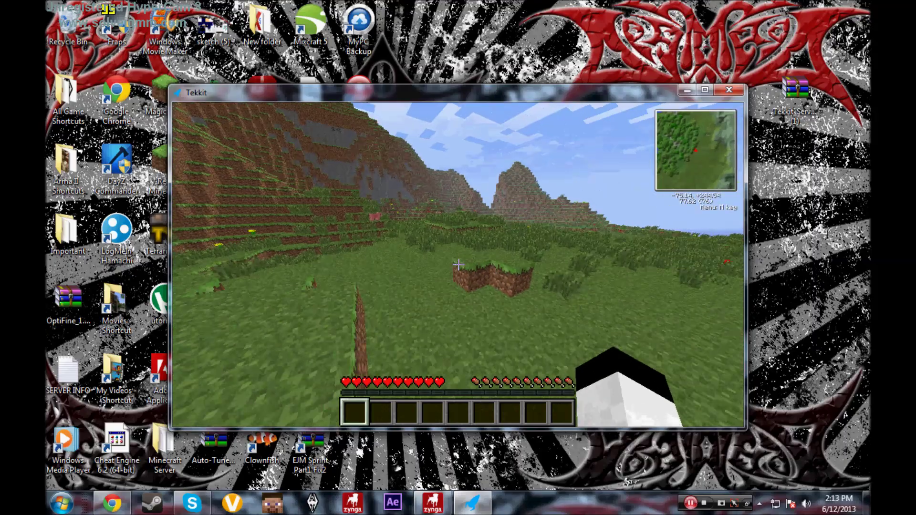
{"action": "key", "text": "w"}
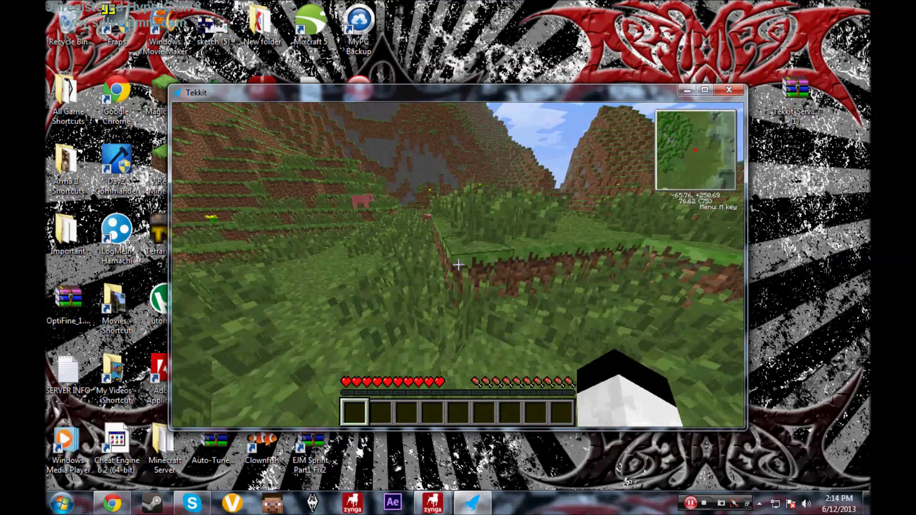
{"action": "key", "text": "w"}
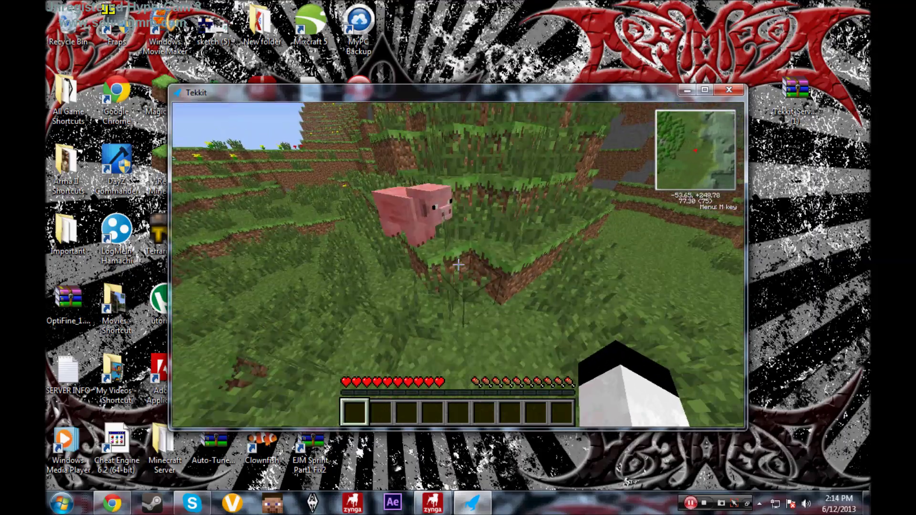
{"action": "key", "text": "w"}
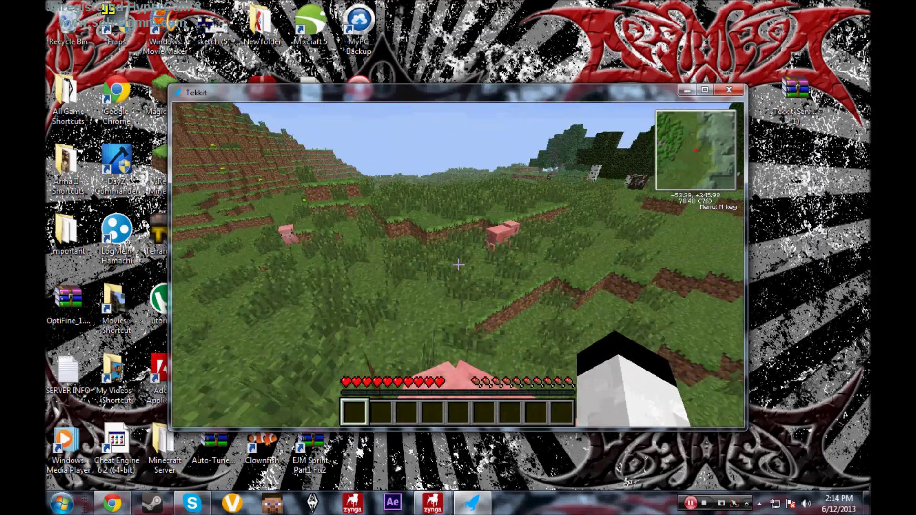
{"action": "key", "text": "w"}
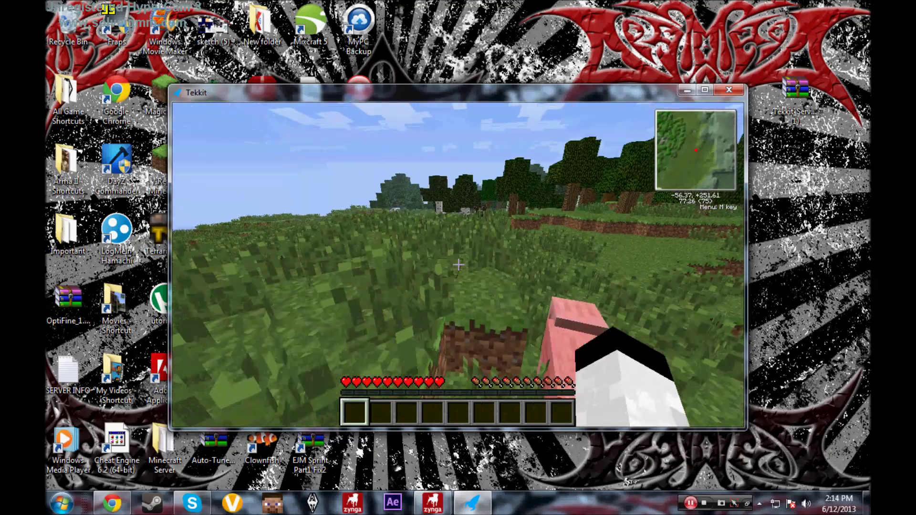
{"action": "key", "text": "w"}
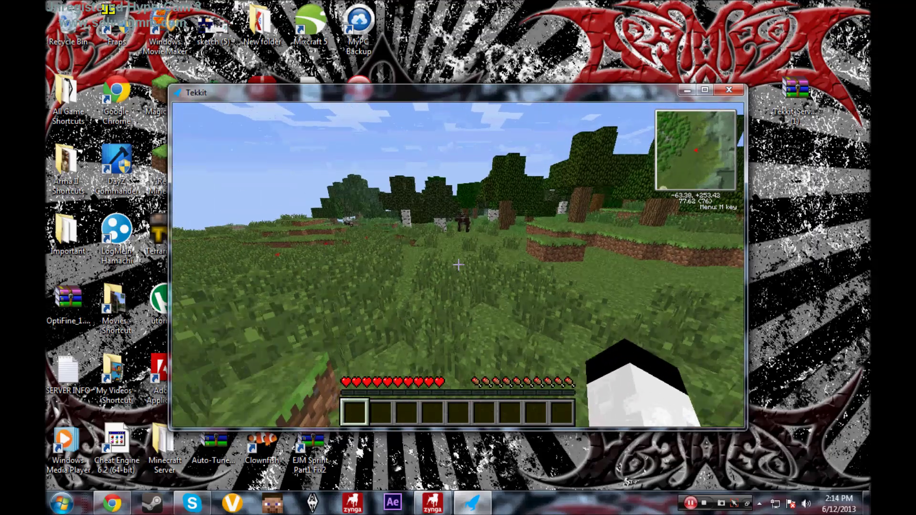
{"action": "key", "text": "w"}
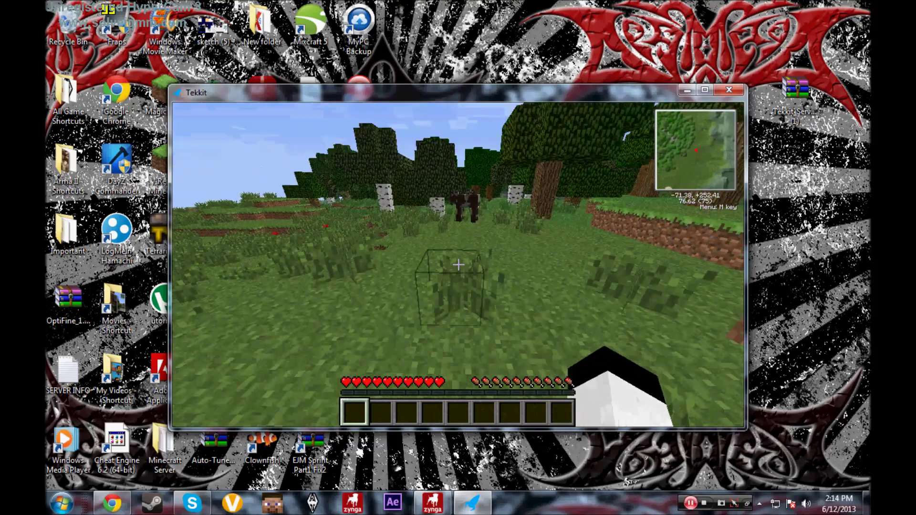
{"action": "key", "text": "w"}
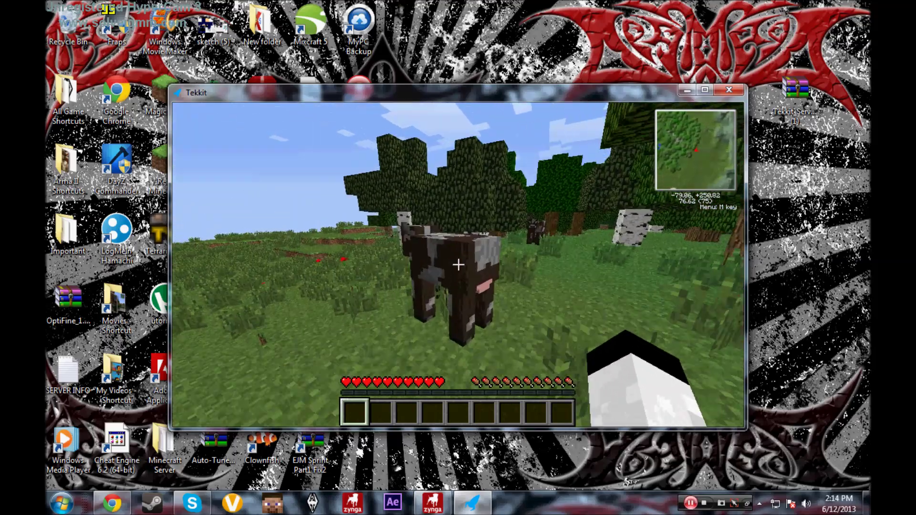
{"action": "key", "text": "w"}
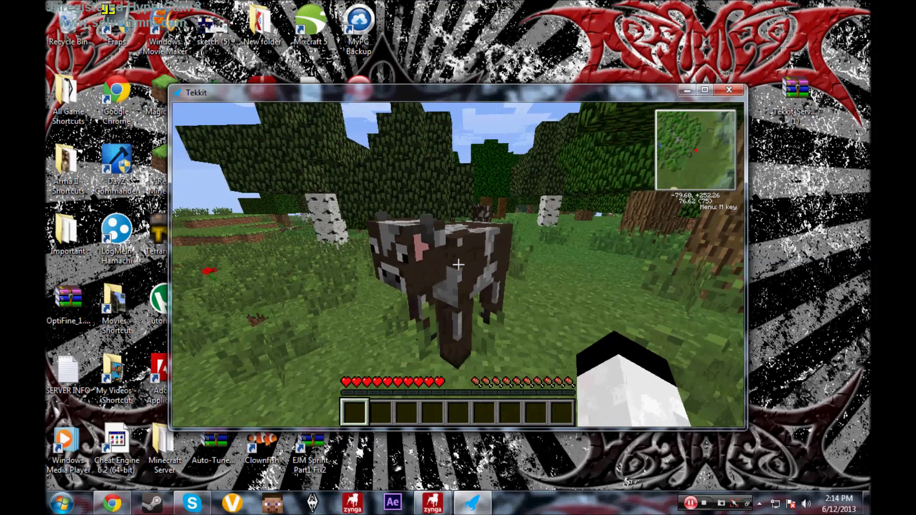
{"action": "left_click", "coordinate": [458, 265]}
{"action": "key", "text": "Escape"}
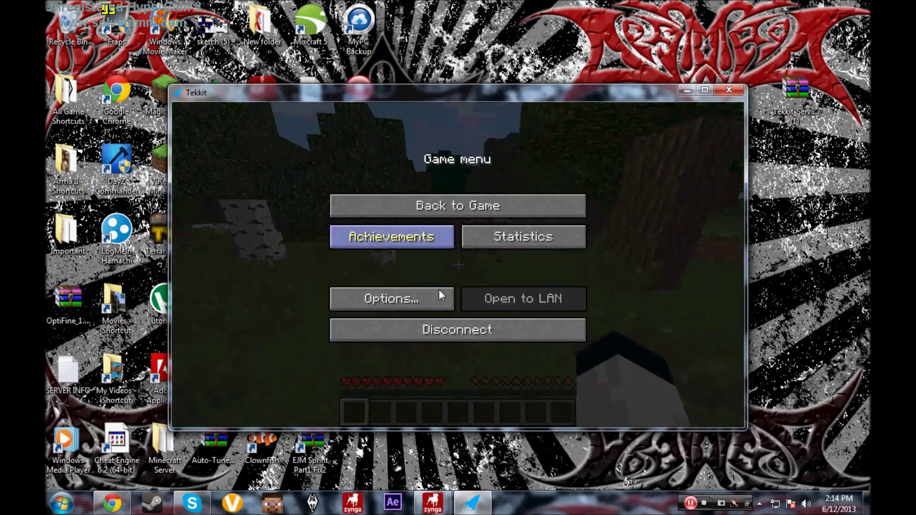
{"action": "left_click", "coordinate": [449, 327]}
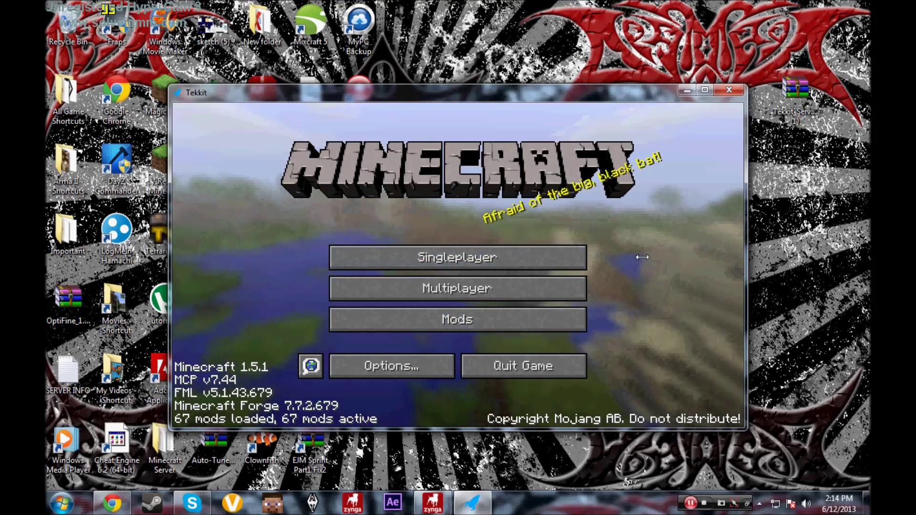